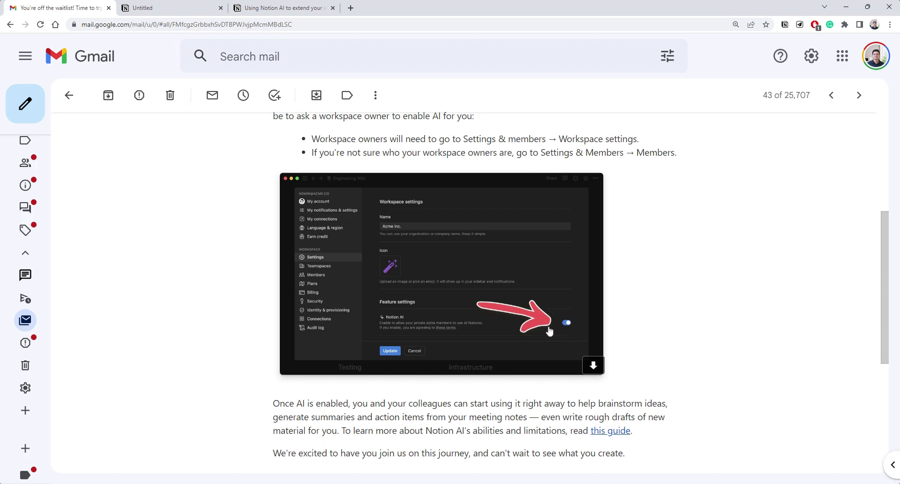
Step: Switch to Notion and enable Notion AI in the workspace's feature settings, saving the update
{"action": "left_click", "coordinate": [145, 8]}
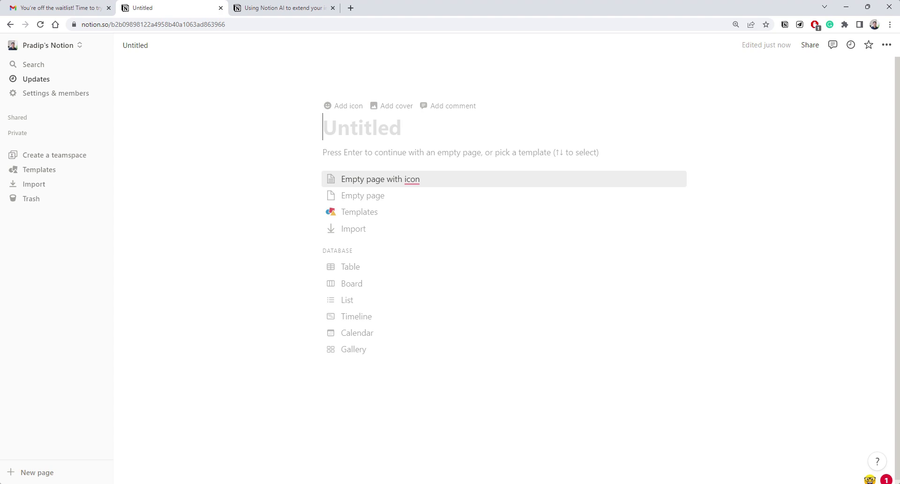
{"action": "left_click", "coordinate": [53, 93]}
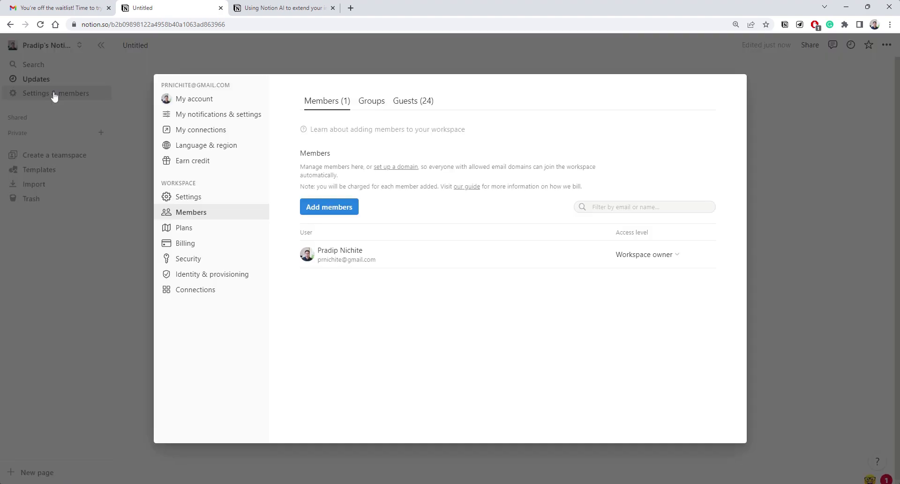
{"action": "left_click", "coordinate": [206, 196]}
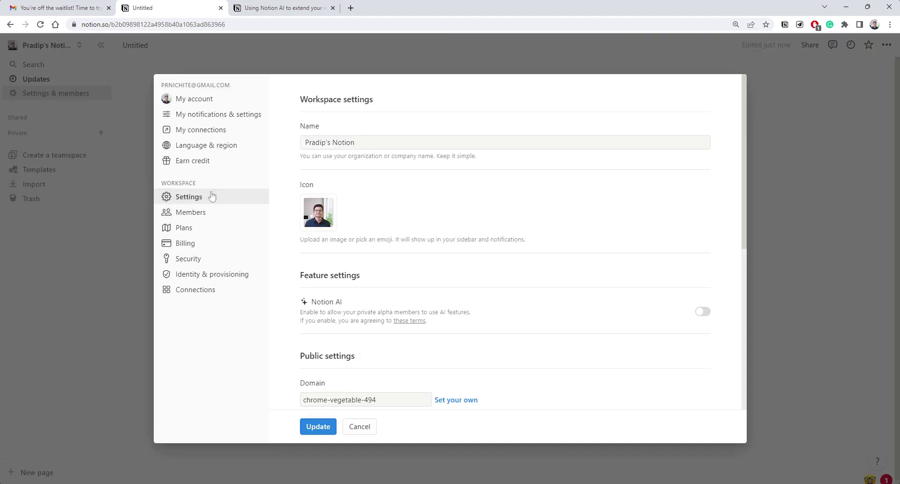
{"action": "left_click", "coordinate": [703, 312]}
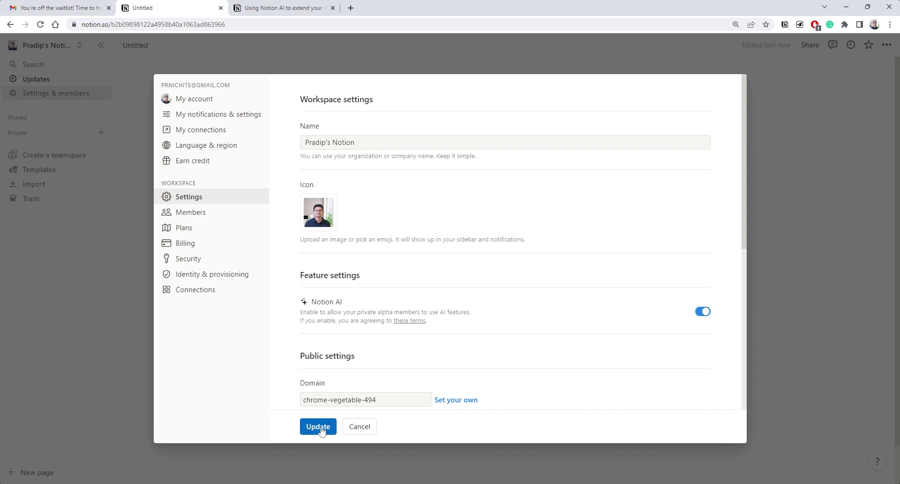
{"action": "left_click", "coordinate": [321, 428]}
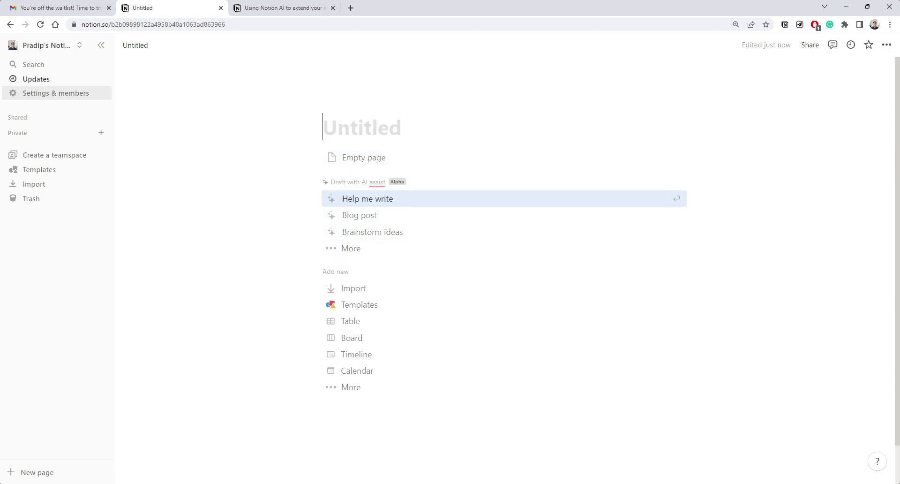
Step: Generate a "Help me write" AI draft on the untitled page about "applications of Natural Language Processing"
{"action": "left_click", "coordinate": [340, 249]}
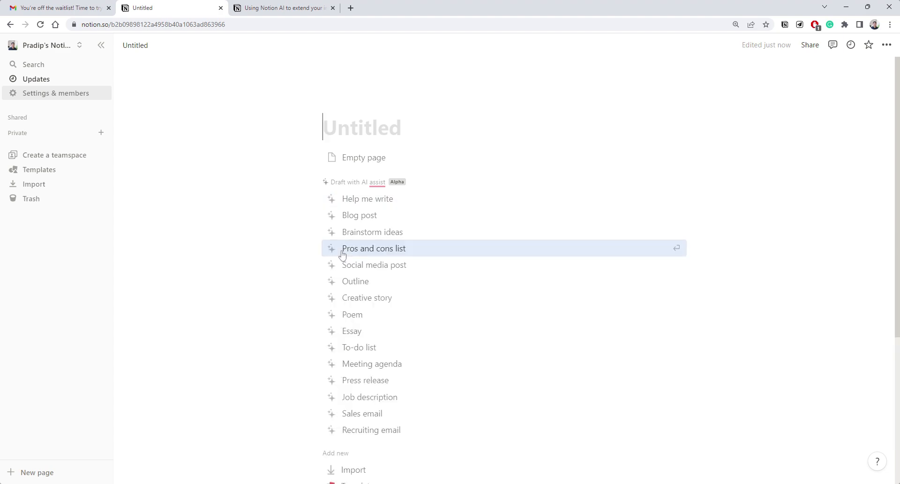
{"action": "scroll", "coordinate": [435, 209], "scroll_direction": "down", "scroll_amount": 2}
{"action": "scroll", "coordinate": [445, 247], "scroll_direction": "up", "scroll_amount": 2}
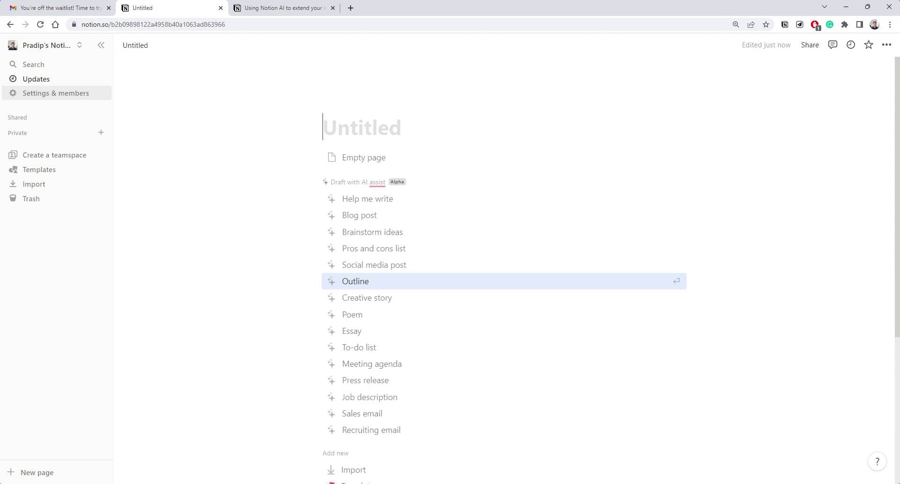
{"action": "left_click", "coordinate": [394, 129]}
{"action": "left_click", "coordinate": [389, 199]}
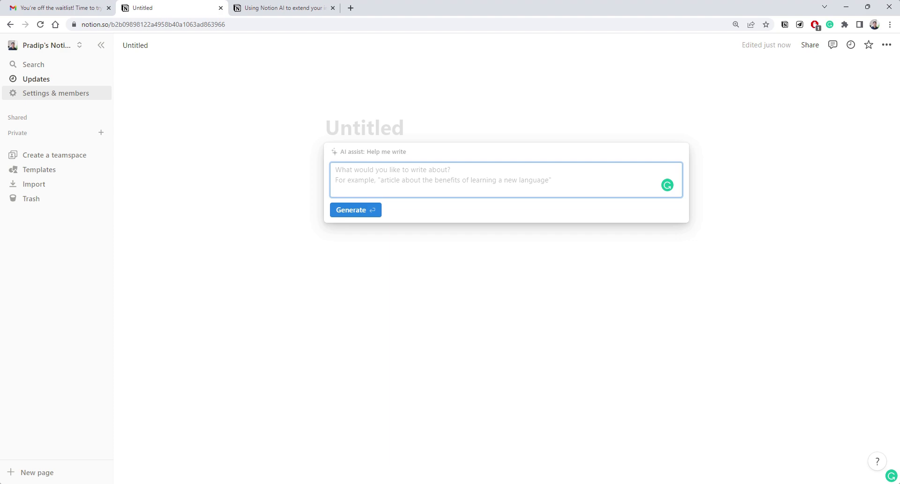
{"action": "type", "text": "a"}
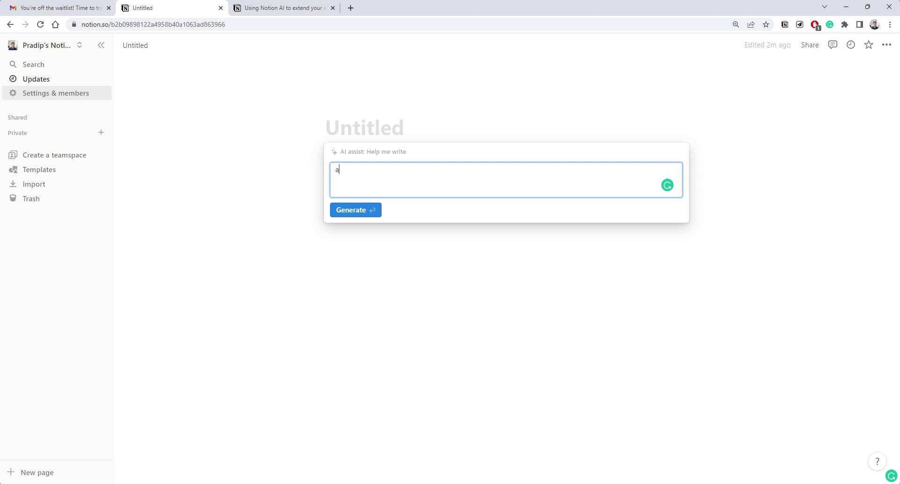
{"action": "type", "text": "pplication"}
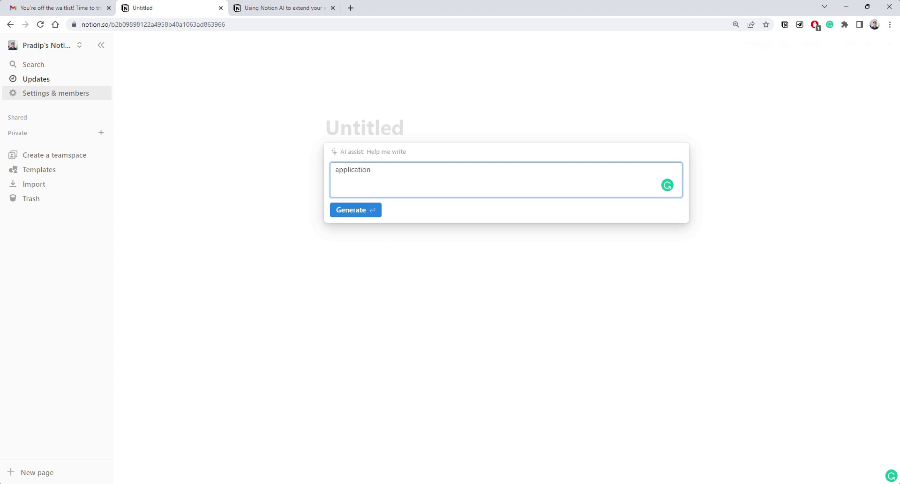
{"action": "type", "text": "s of Natural Language Processing"}
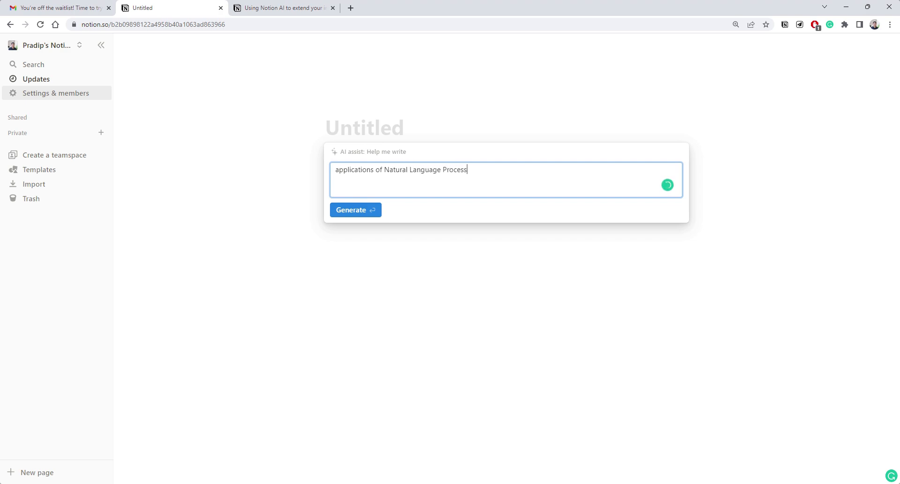
{"action": "left_click", "coordinate": [361, 212]}
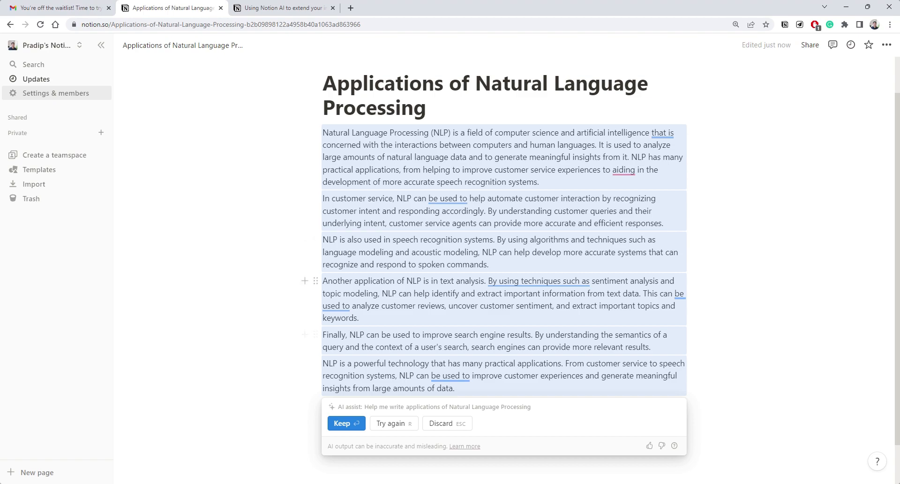
Step: Read through the generated Natural Language Processing article and discard it
{"action": "scroll", "coordinate": [504, 300], "scroll_direction": "up", "scroll_amount": 1}
{"action": "scroll", "coordinate": [504, 300], "scroll_direction": "down", "scroll_amount": 2}
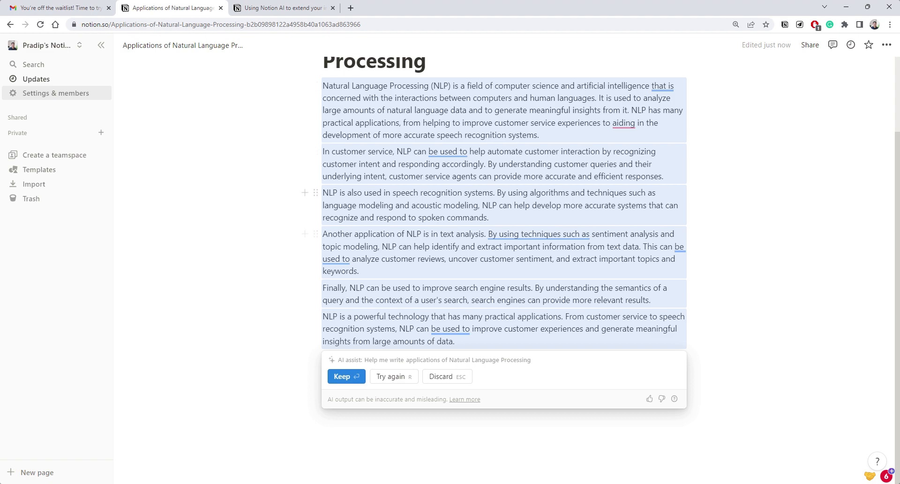
{"action": "scroll", "coordinate": [503, 234], "scroll_direction": "up", "scroll_amount": 2}
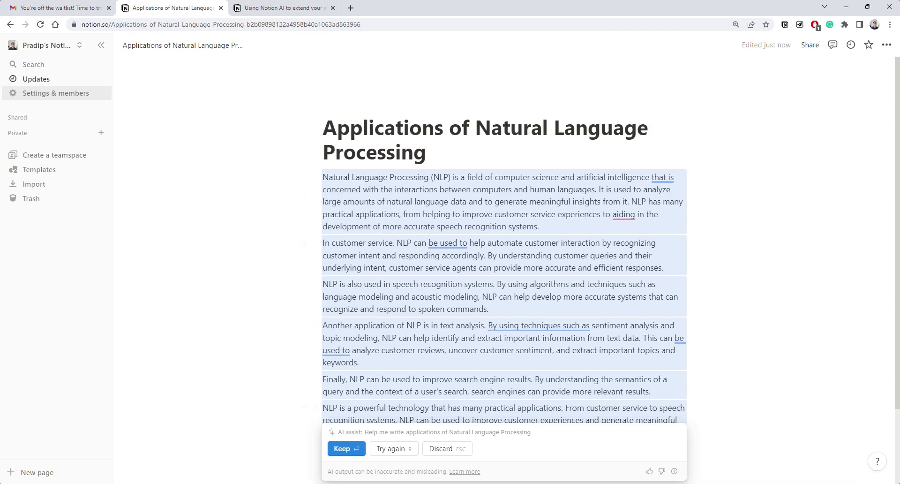
{"action": "left_click", "coordinate": [442, 450]}
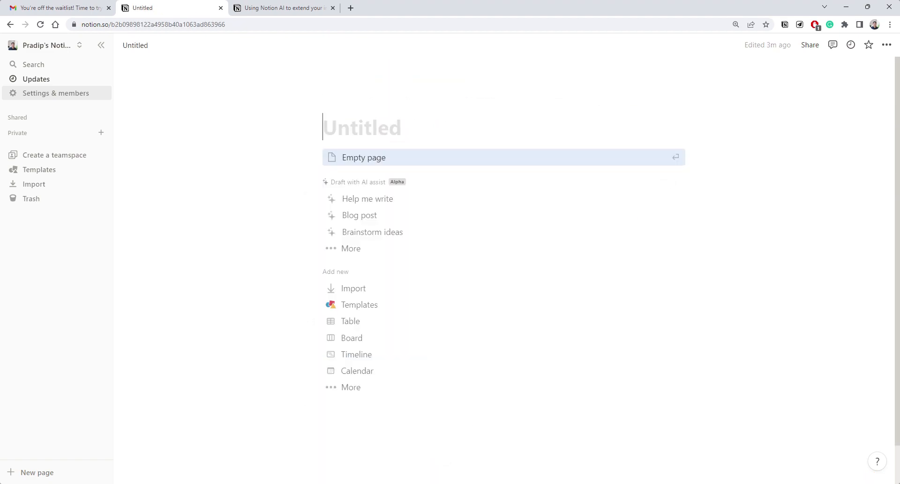
Step: Generate a "Help me write" AI draft about "top 5 nlp applications", then discard the output
{"action": "left_click", "coordinate": [351, 248]}
{"action": "left_click", "coordinate": [367, 200]}
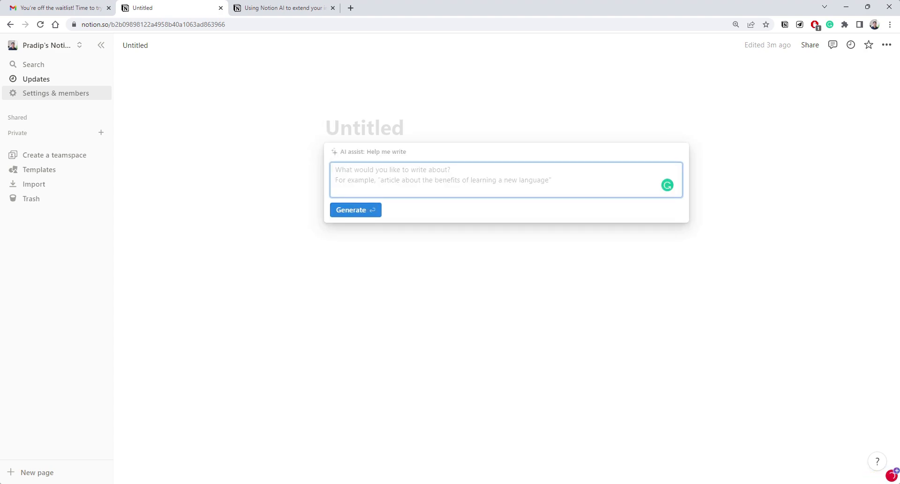
{"action": "type", "text": "to"}
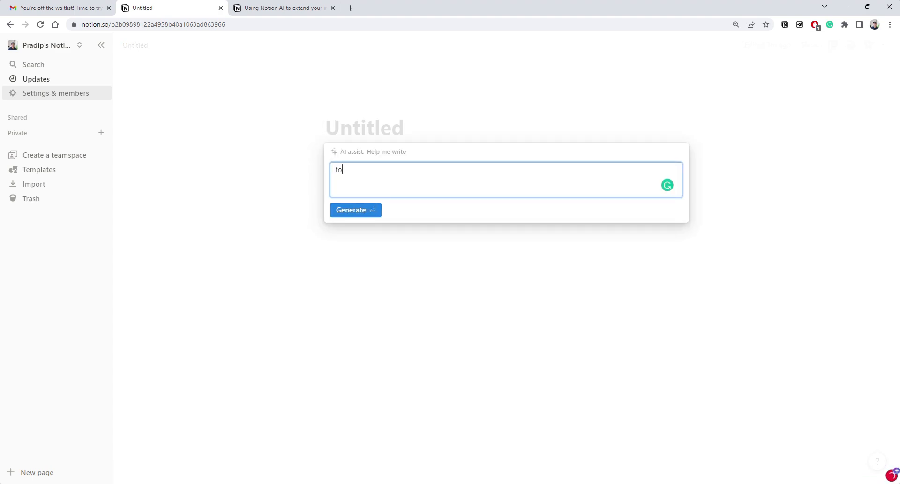
{"action": "type", "text": "p 5 nlp applications"}
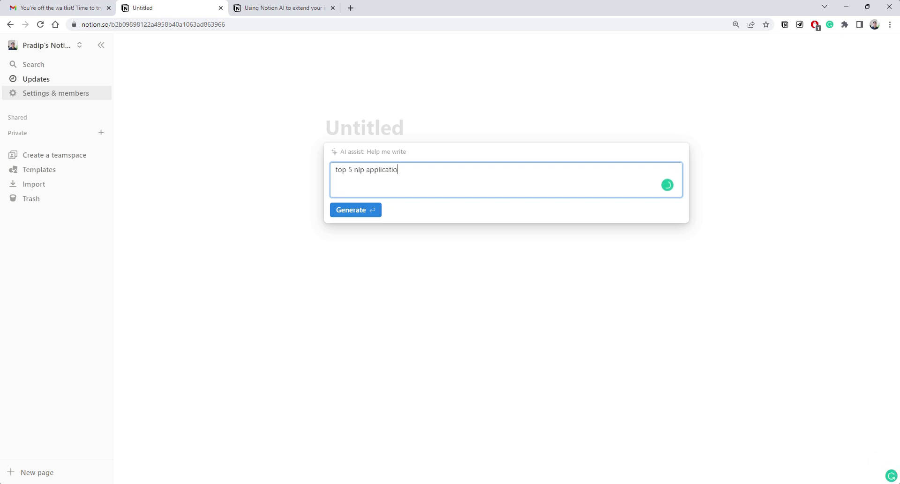
{"action": "left_click", "coordinate": [361, 213]}
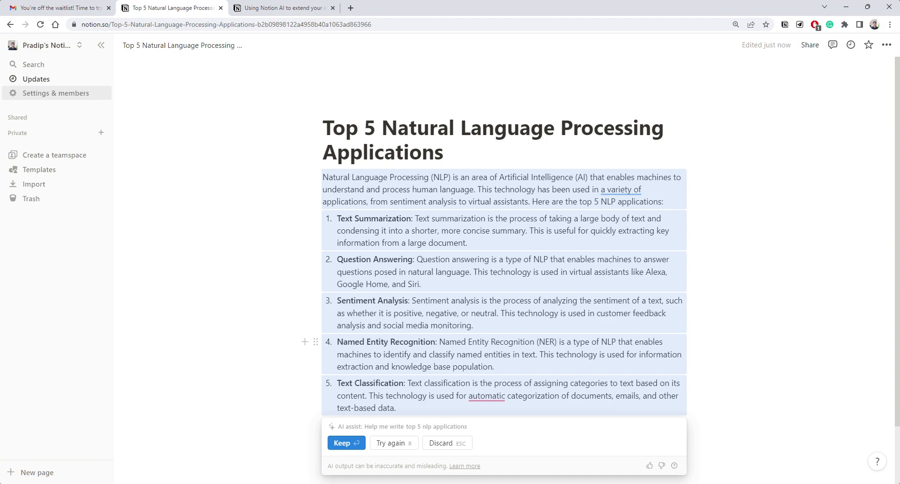
{"action": "scroll", "coordinate": [504, 270], "scroll_direction": "down", "scroll_amount": 2}
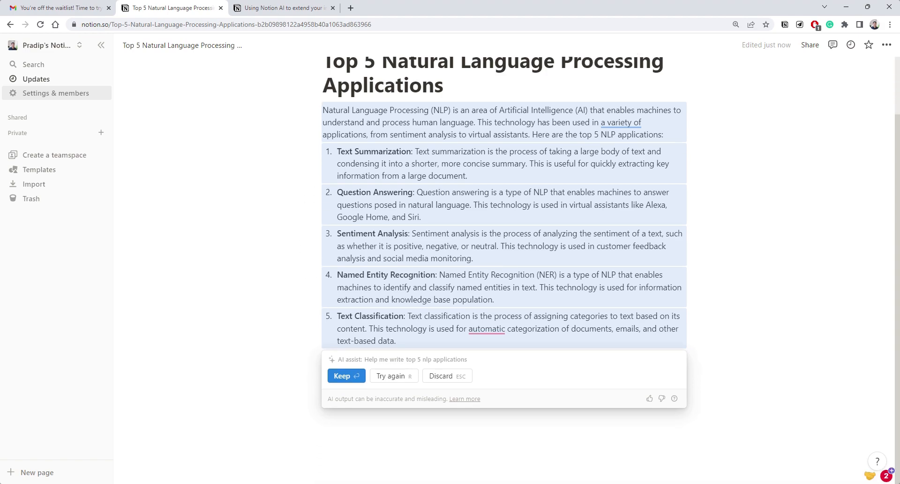
{"action": "left_click", "coordinate": [443, 377]}
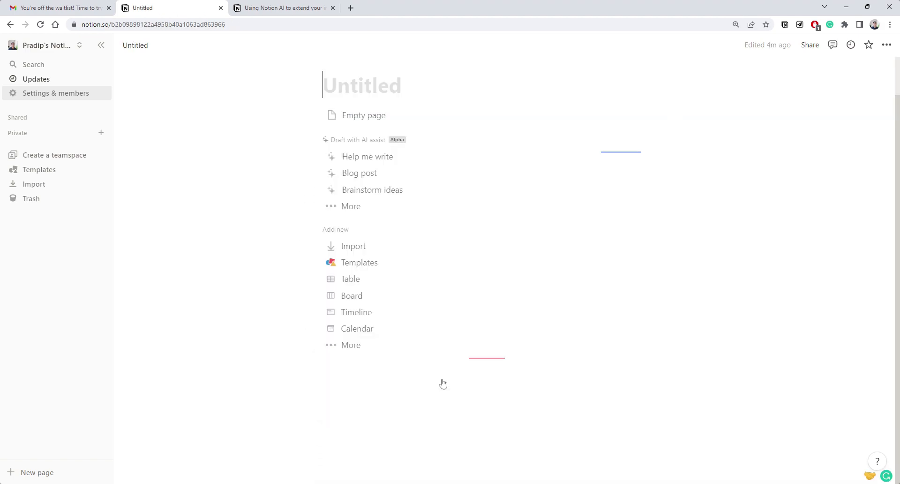
Step: Generate an AI blog post about "Getting started with freelacing" on the untitled page
{"action": "left_click", "coordinate": [342, 206]}
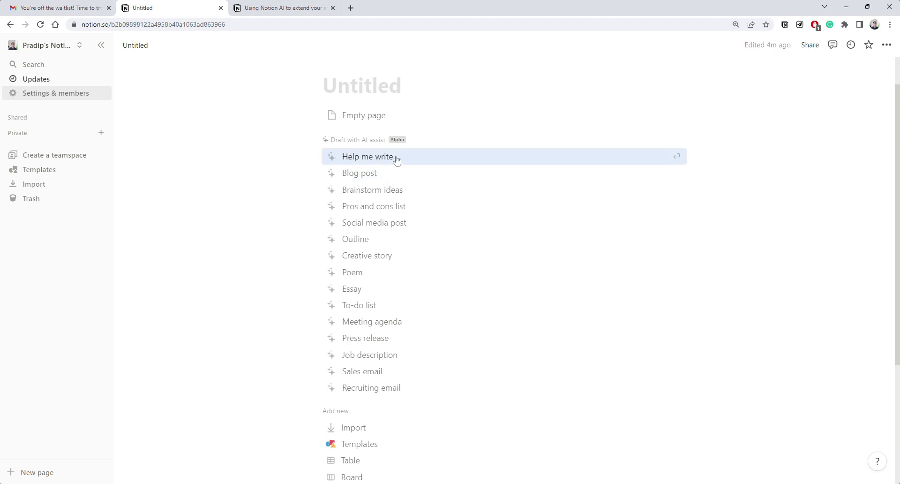
{"action": "left_click", "coordinate": [359, 173]}
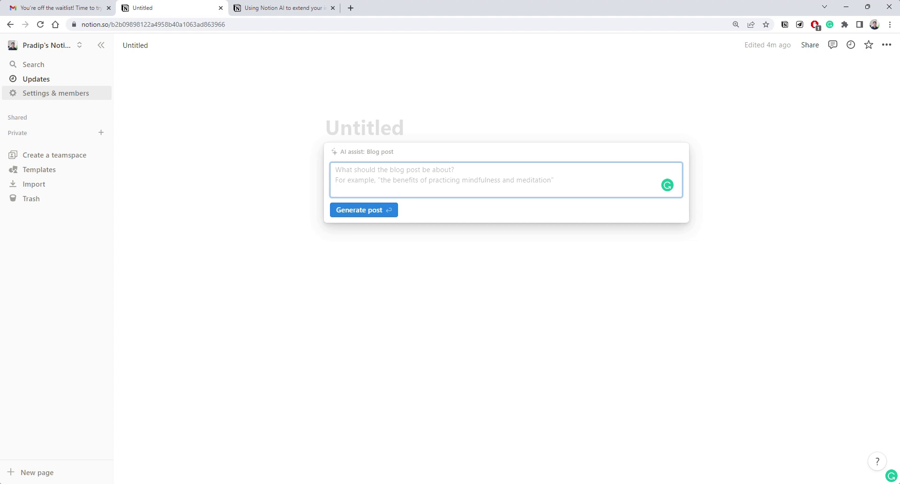
{"action": "type", "text": "Get"}
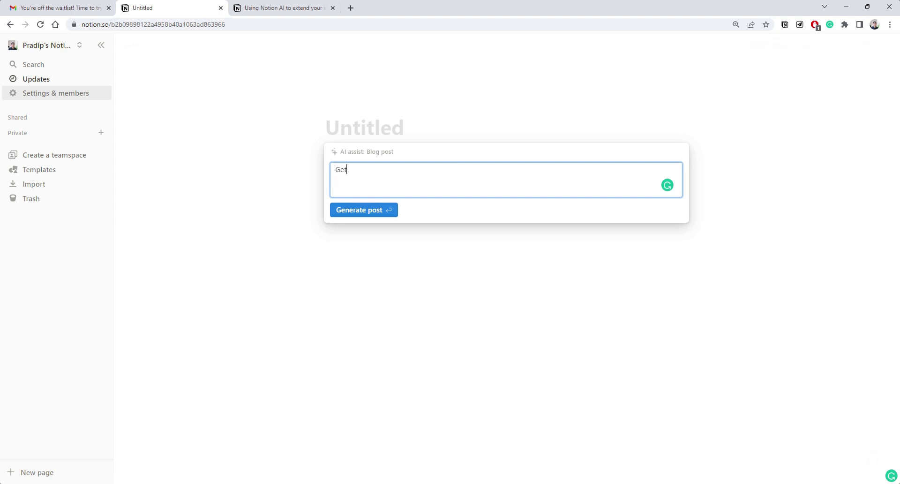
{"action": "type", "text": "ting started with freelacing"}
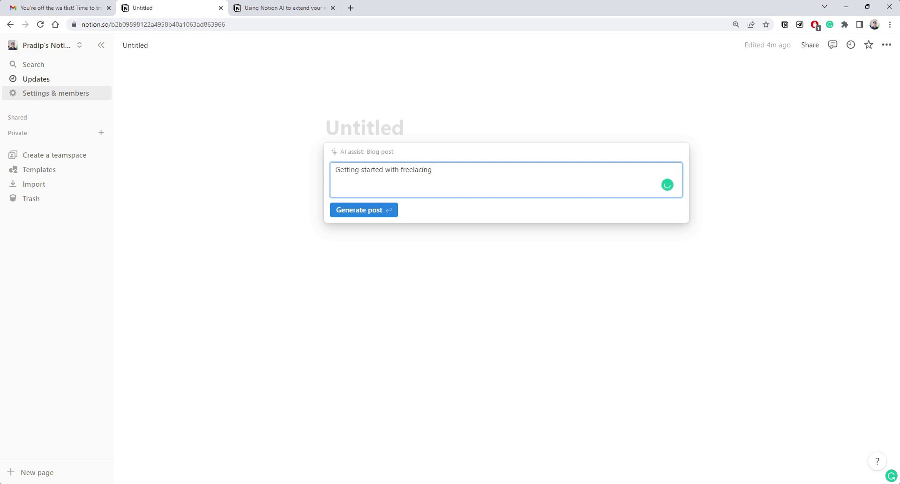
{"action": "left_click", "coordinate": [353, 213]}
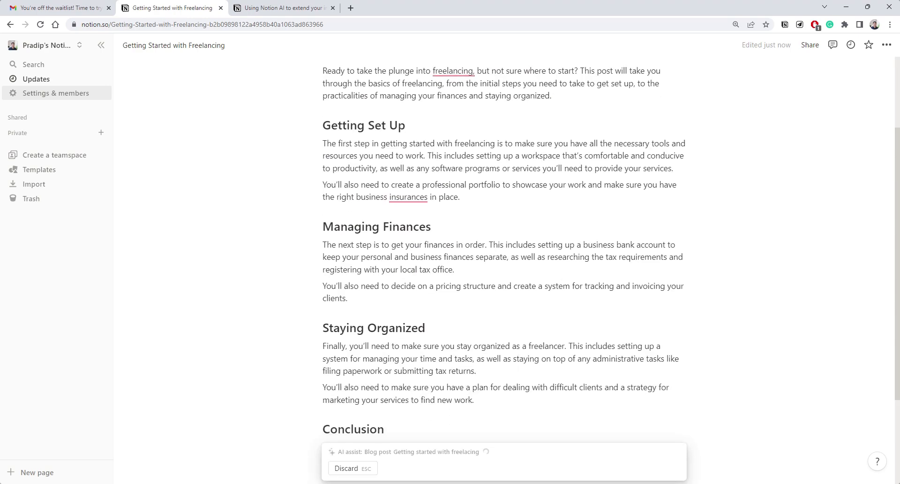
Step: Review the generated freelancing blog post from introduction to conclusion and discard it
{"action": "scroll", "coordinate": [504, 162], "scroll_direction": "up", "scroll_amount": 5}
{"action": "scroll", "coordinate": [504, 162], "scroll_direction": "down", "scroll_amount": 3}
{"action": "scroll", "coordinate": [504, 161], "scroll_direction": "up", "scroll_amount": 3}
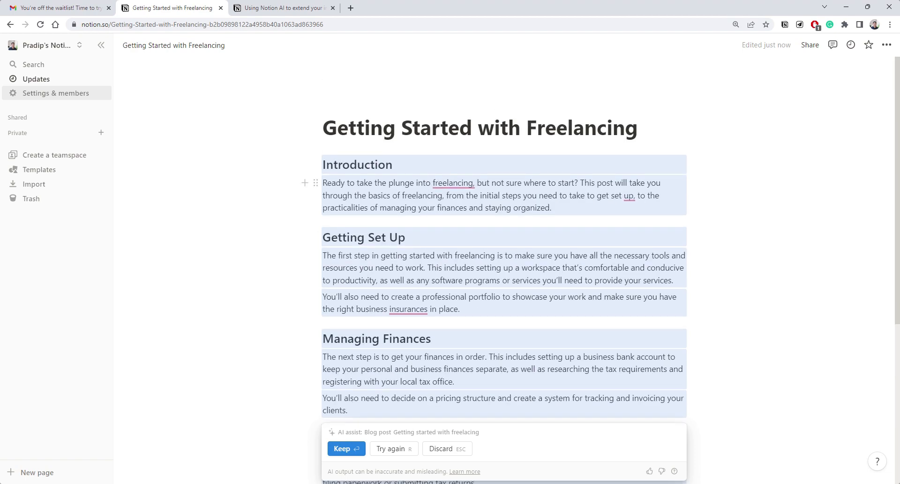
{"action": "scroll", "coordinate": [504, 270], "scroll_direction": "down", "scroll_amount": 5}
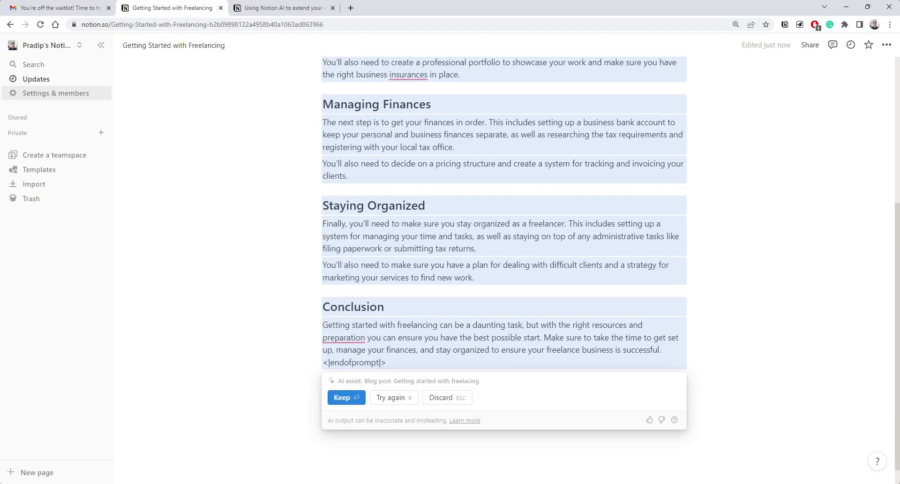
{"action": "scroll", "coordinate": [504, 269], "scroll_direction": "up", "scroll_amount": 5}
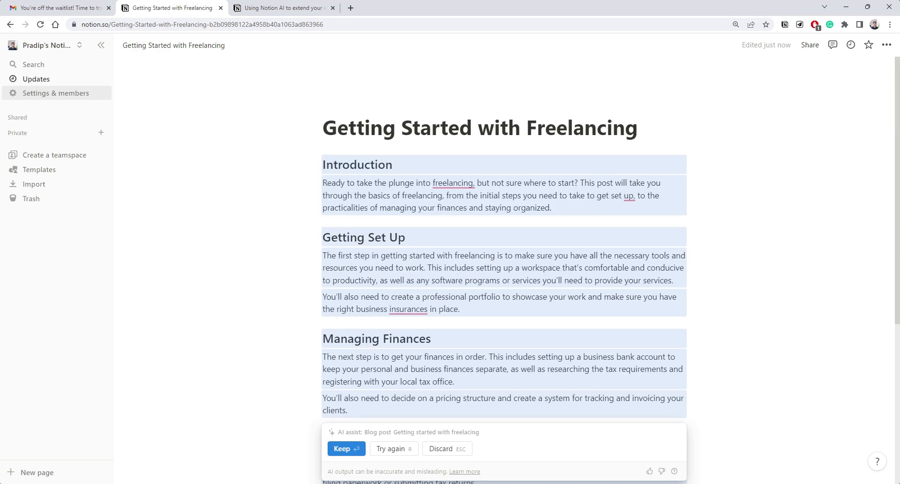
{"action": "scroll", "coordinate": [504, 270], "scroll_direction": "down", "scroll_amount": 2}
{"action": "scroll", "coordinate": [504, 270], "scroll_direction": "up", "scroll_amount": 3}
{"action": "left_click", "coordinate": [440, 448]}
Step: Generate an AI blog post about "Becoming data science freelancer" and read through its sections
{"action": "left_click", "coordinate": [349, 248]}
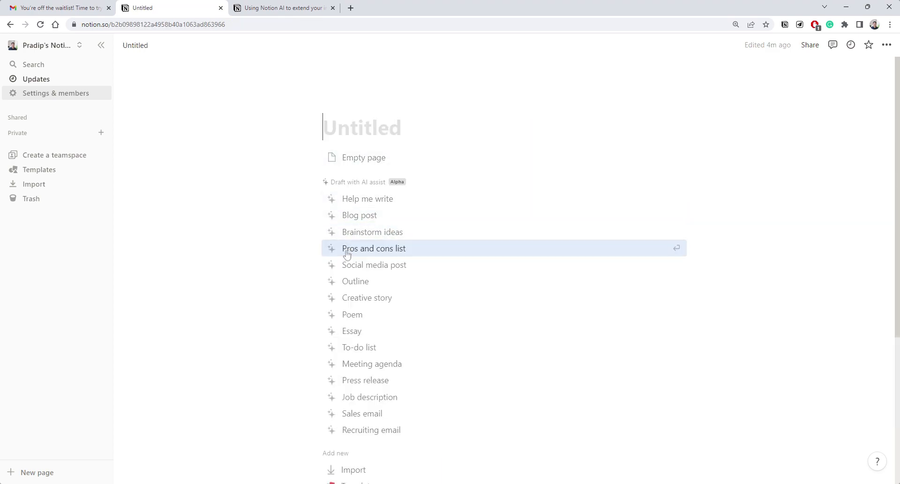
{"action": "left_click", "coordinate": [357, 215]}
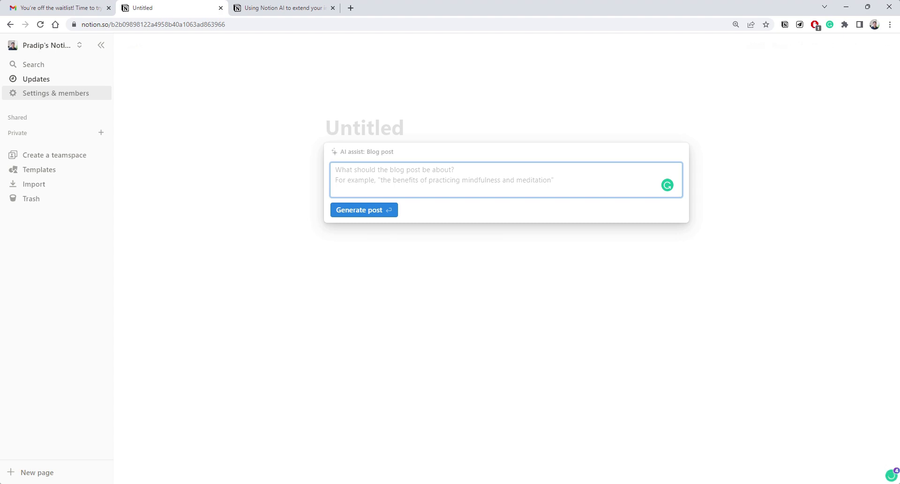
{"action": "type", "text": "Bec"}
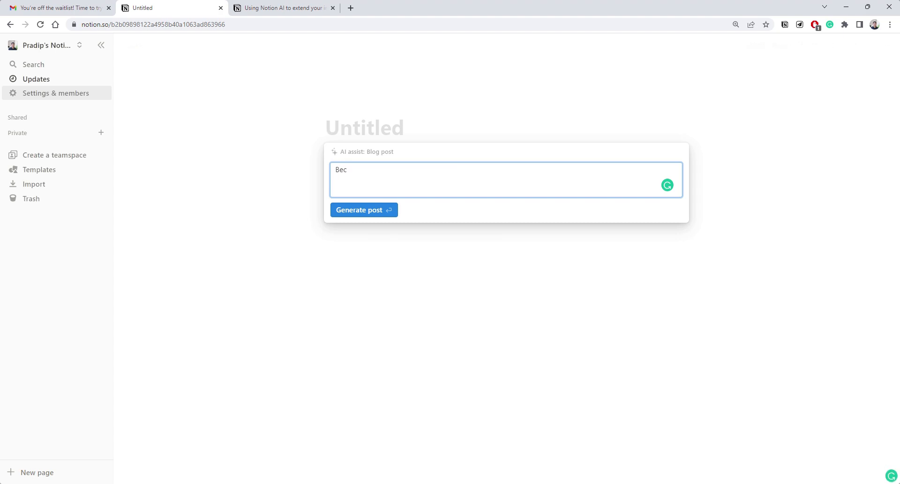
{"action": "type", "text": "oming data science freelancer"}
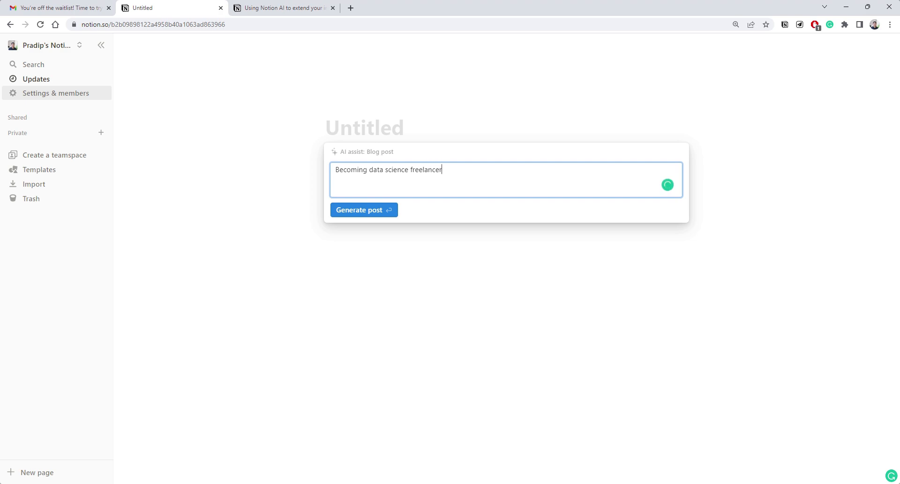
{"action": "left_click", "coordinate": [362, 211]}
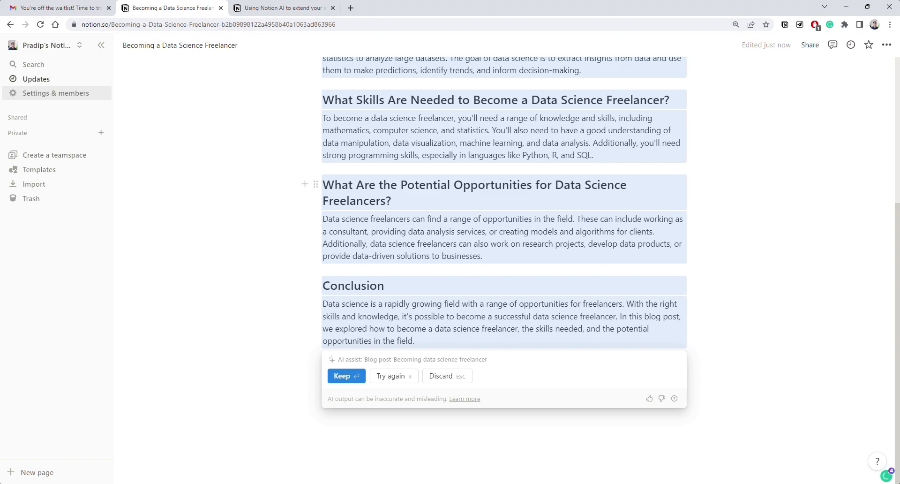
{"action": "scroll", "coordinate": [504, 192], "scroll_direction": "up", "scroll_amount": 5}
{"action": "scroll", "coordinate": [504, 192], "scroll_direction": "down", "scroll_amount": 5}
{"action": "scroll", "coordinate": [504, 193], "scroll_direction": "up", "scroll_amount": 5}
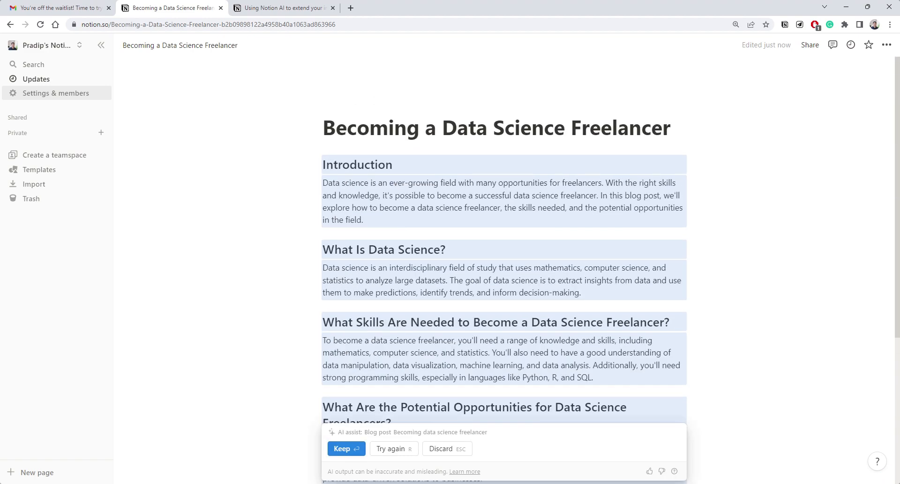
Step: Read the data science freelancer blog post through to its conclusion and discard the draft
{"action": "scroll", "coordinate": [504, 234], "scroll_direction": "down", "scroll_amount": 4}
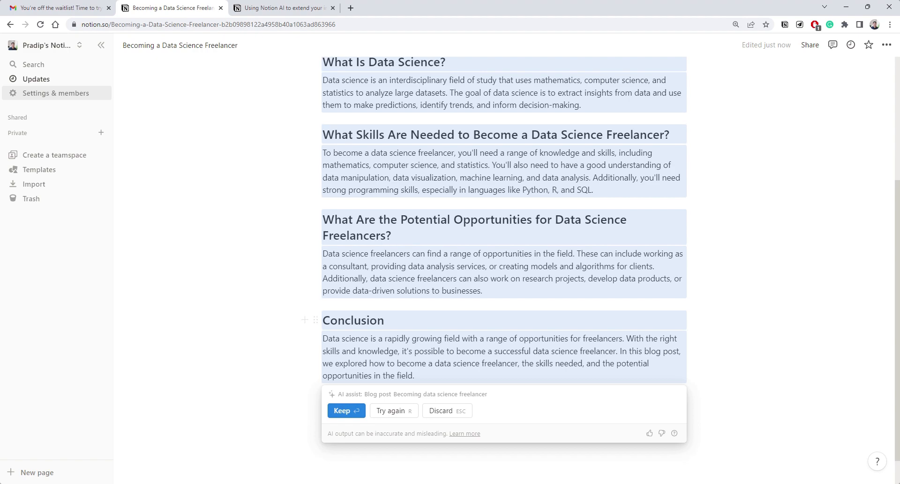
{"action": "left_click", "coordinate": [447, 412]}
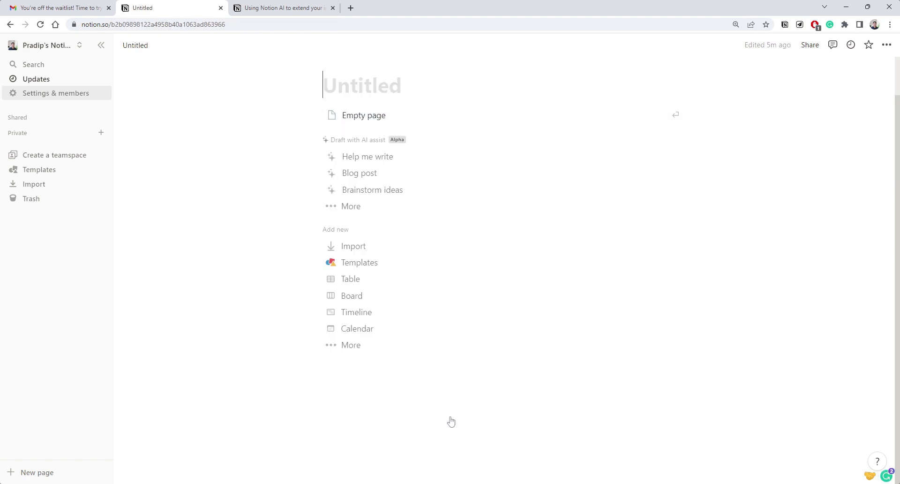
Step: Brainstorm AI ideas about "Saas Ideas for NLP AI" on the untitled page, then discard the list
{"action": "left_click", "coordinate": [343, 205]}
{"action": "left_click", "coordinate": [378, 197]}
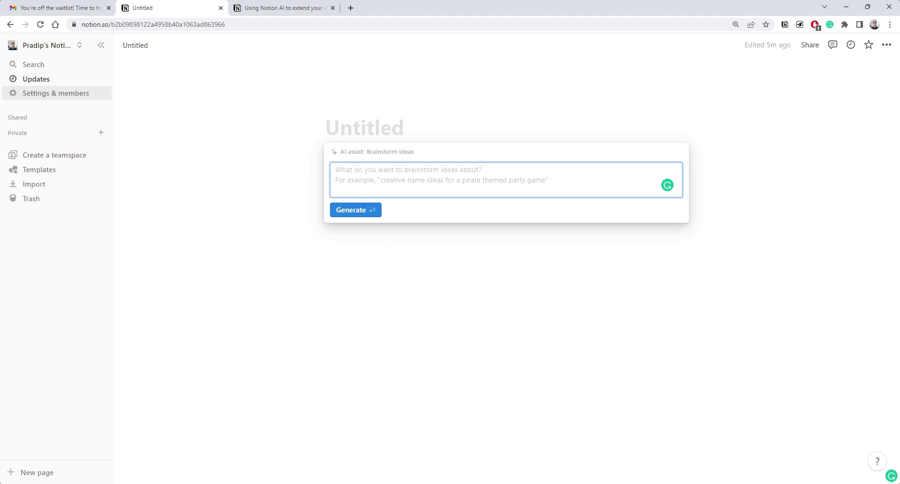
{"action": "type", "text": "Mi"}
{"action": "key", "text": "BackSpace"}
{"action": "type", "text": "Saas"}
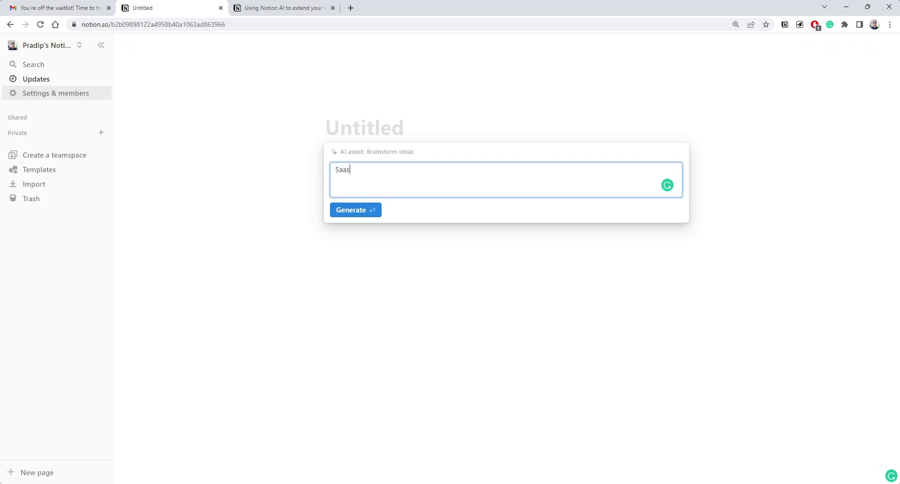
{"action": "type", "text": " Ideas for NLP AI"}
{"action": "left_click", "coordinate": [370, 209]}
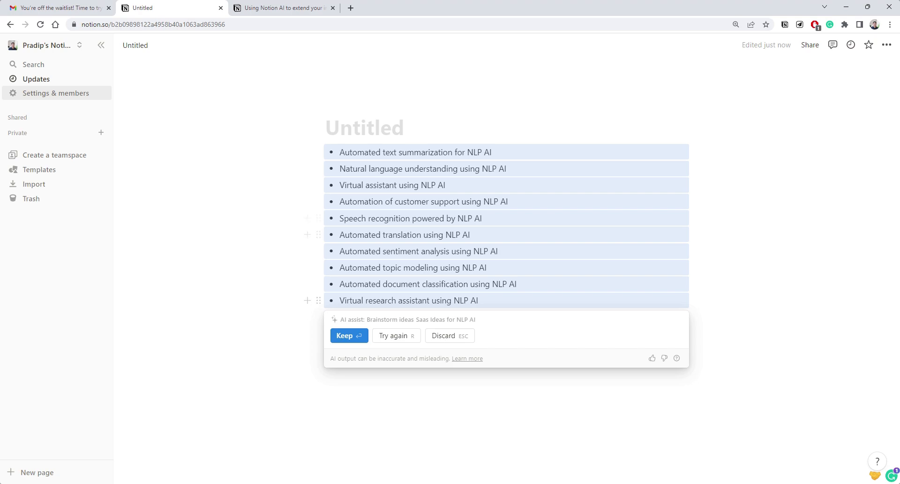
{"action": "left_click", "coordinate": [442, 338]}
Step: Brainstorm AI ideas for the prompt "10 AI microsass ideas" and discard the generated list
{"action": "key", "text": "Up"}
{"action": "key", "text": "Return"}
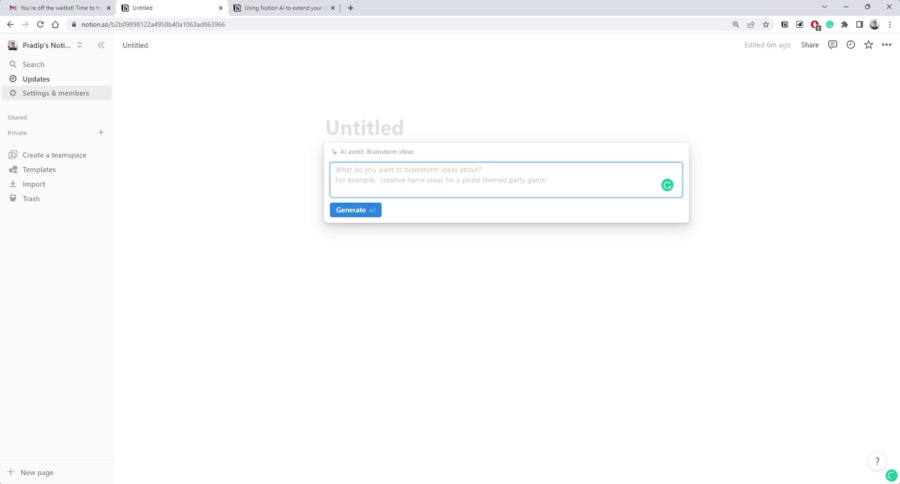
{"action": "type", "text": "10 saas"}
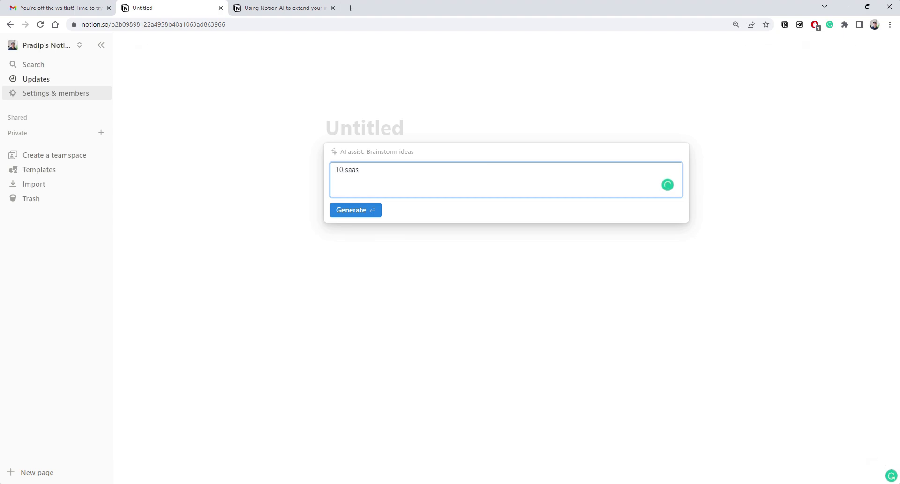
{"action": "key", "text": "BackSpace"}
{"action": "key", "text": "BackSpace"}
{"action": "type", "text": "micross"}
{"action": "key", "text": "BackSpace"}
{"action": "type", "text": "ass ideas"}
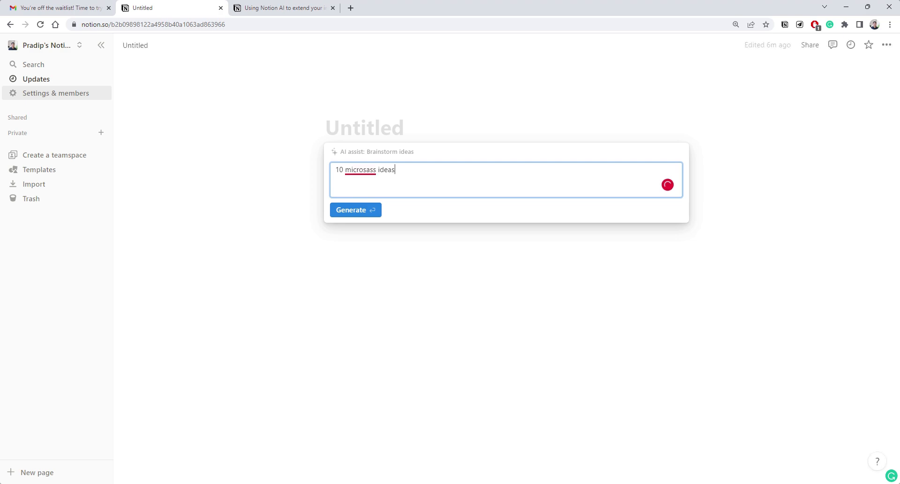
{"action": "left_click", "coordinate": [345, 169]}
{"action": "type", "text": "AI"}
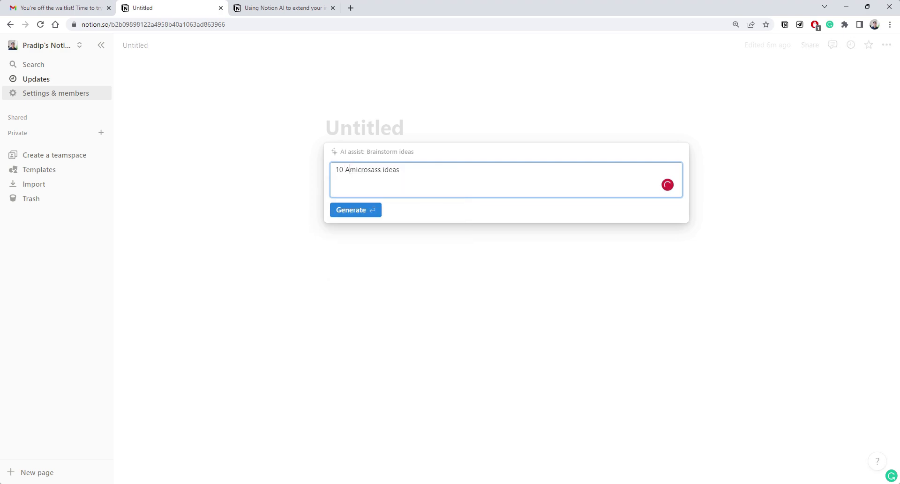
{"action": "key", "text": "Return"}
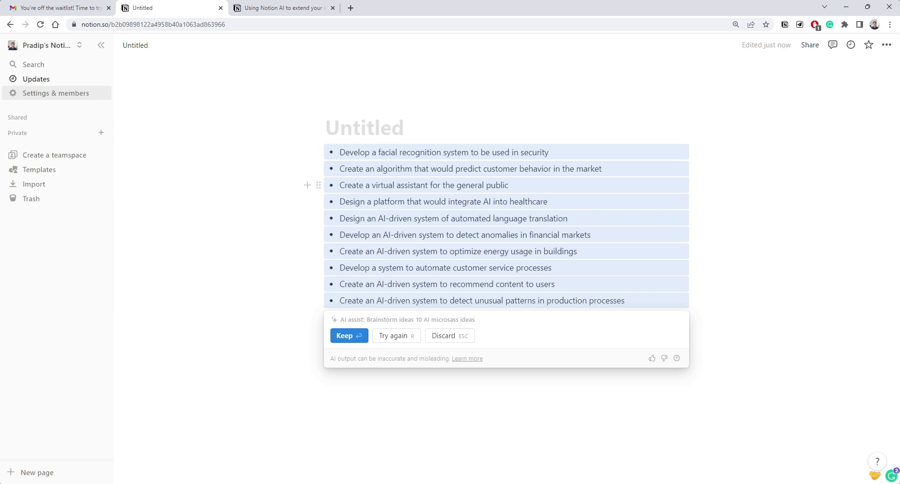
{"action": "left_click", "coordinate": [450, 336]}
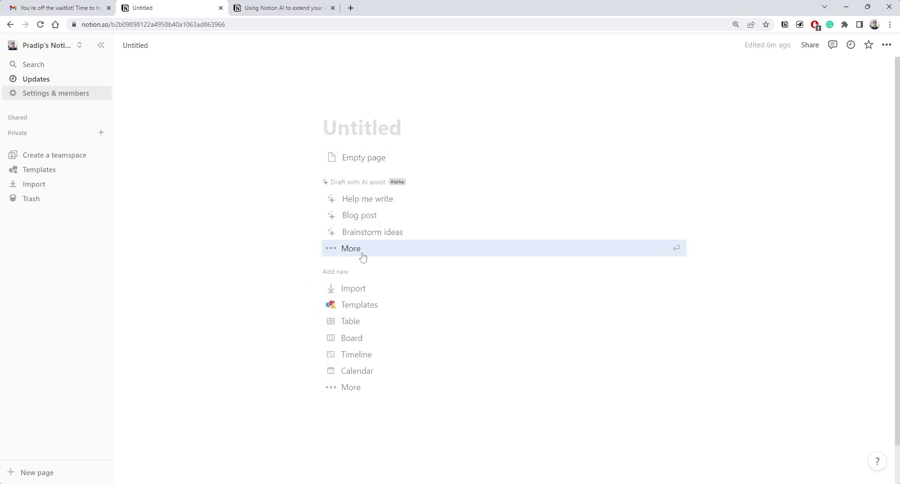
Step: Start another AI idea brainstorm with the prompt "Company Name Ideas focusing on building custom AI solutions"
{"action": "left_click", "coordinate": [377, 248]}
{"action": "left_click", "coordinate": [371, 232]}
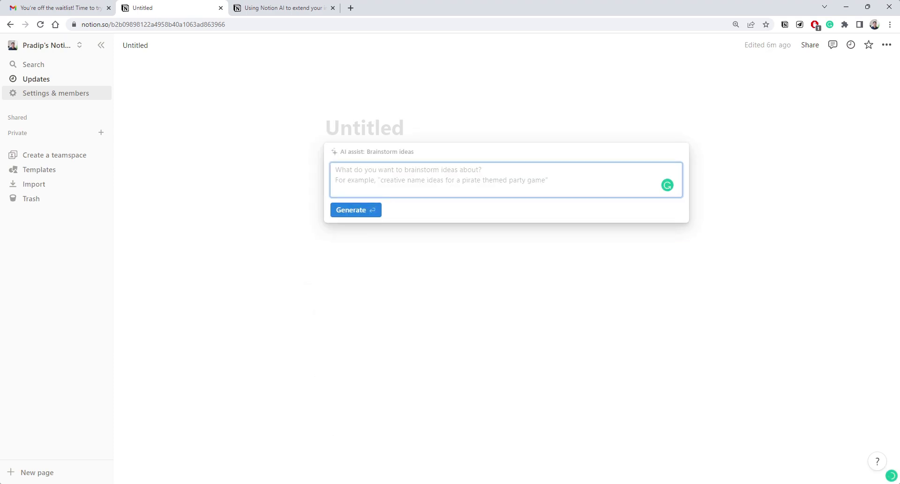
{"action": "type", "text": "C"}
{"action": "key", "text": "BackSpace"}
{"action": "type", "text": "Compnay "}
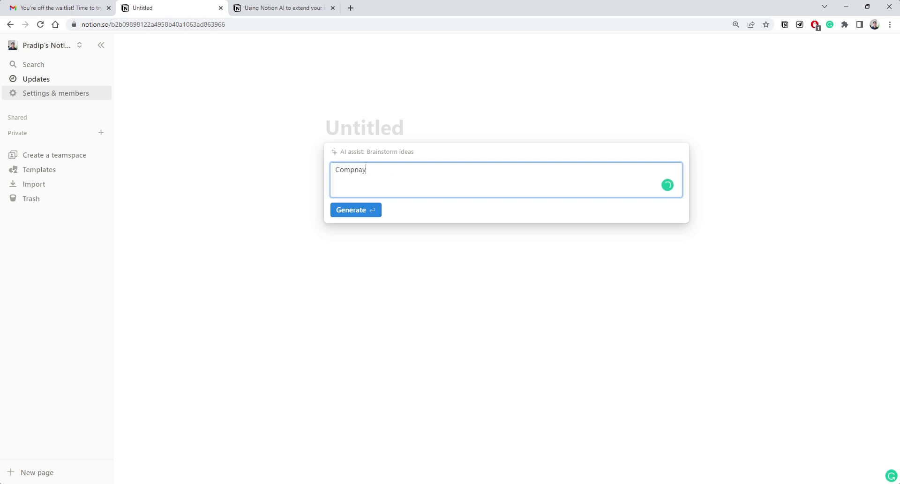
{"action": "type", "text": "Name focsung"}
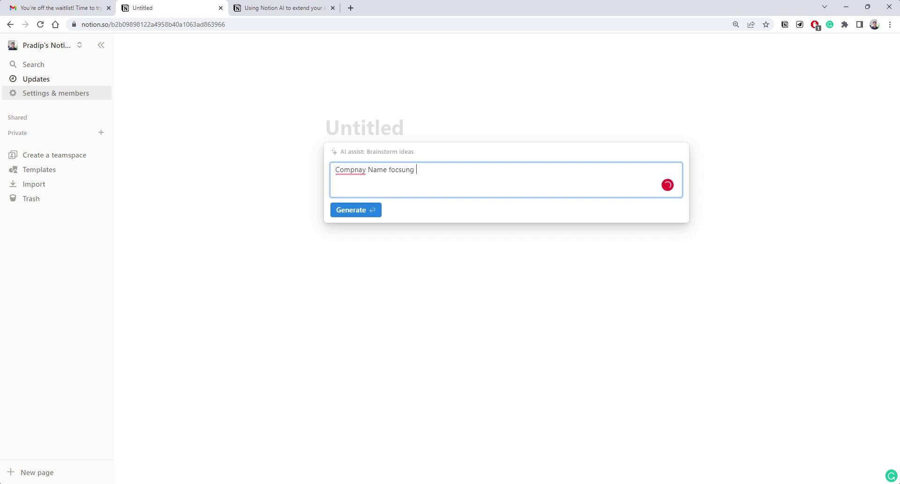
{"action": "key", "text": "BackSpace"}
{"action": "key", "text": "BackSpace"}
{"action": "type", "text": "using on building custom AI solutions"}
{"action": "left_click", "coordinate": [350, 170]}
{"action": "left_click", "coordinate": [353, 187]}
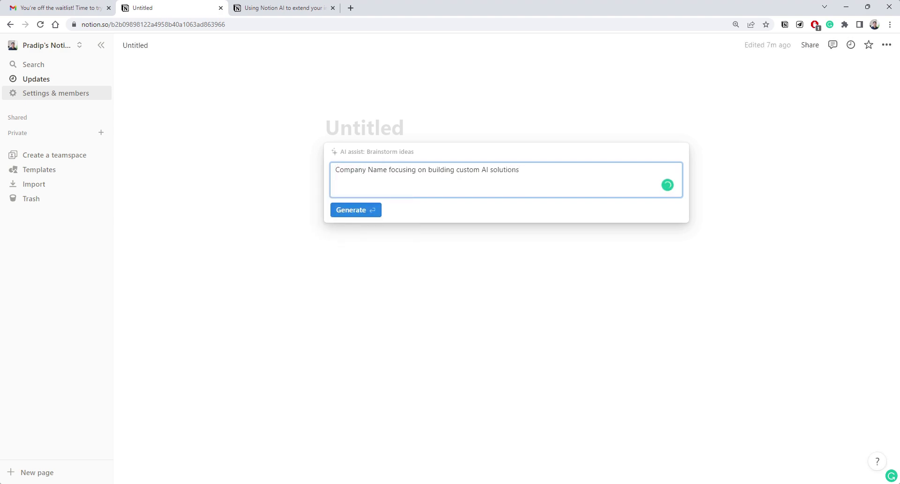
{"action": "type", "text": "Ideas"}
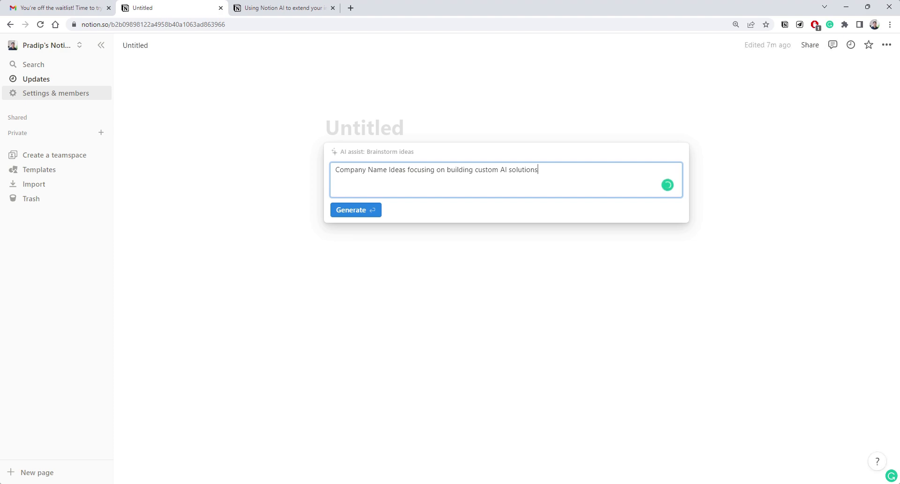
Step: Generate the company name ideas and keep the resulting list on the page
{"action": "left_click_drag", "start_coordinate": [446, 169], "coordinate": [539, 170]}
{"action": "left_click", "coordinate": [538, 169]}
{"action": "key", "text": "Return"}
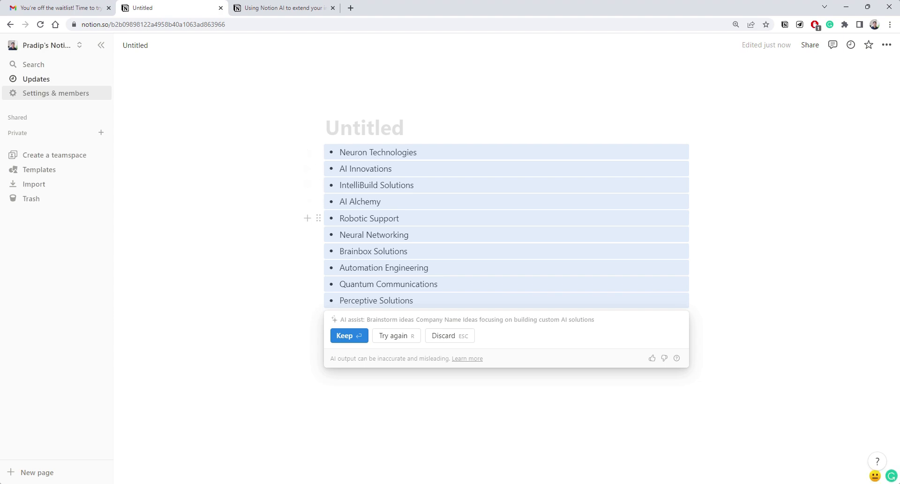
{"action": "key", "text": "Return"}
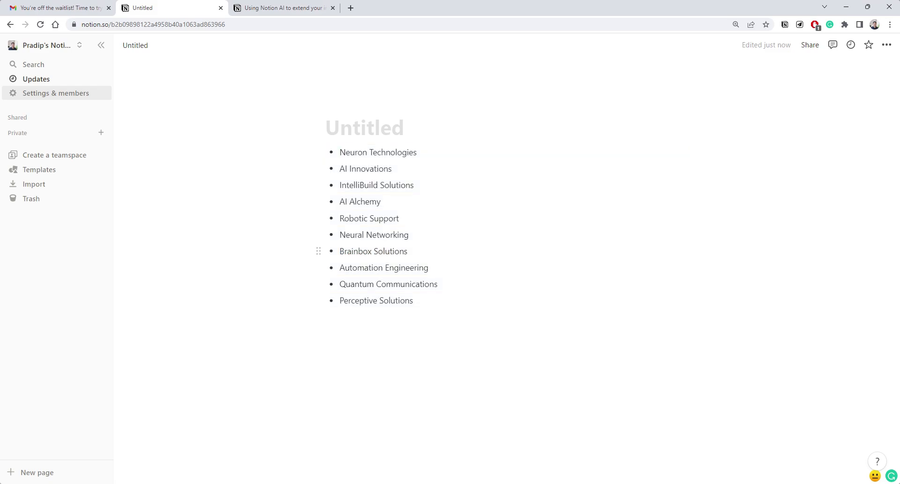
Step: Search Google in a new browser tab for the suggested name "Perceptive Solutions"
{"action": "left_click", "coordinate": [350, 8]}
{"action": "type", "text": "- Perceptive Solutions"}
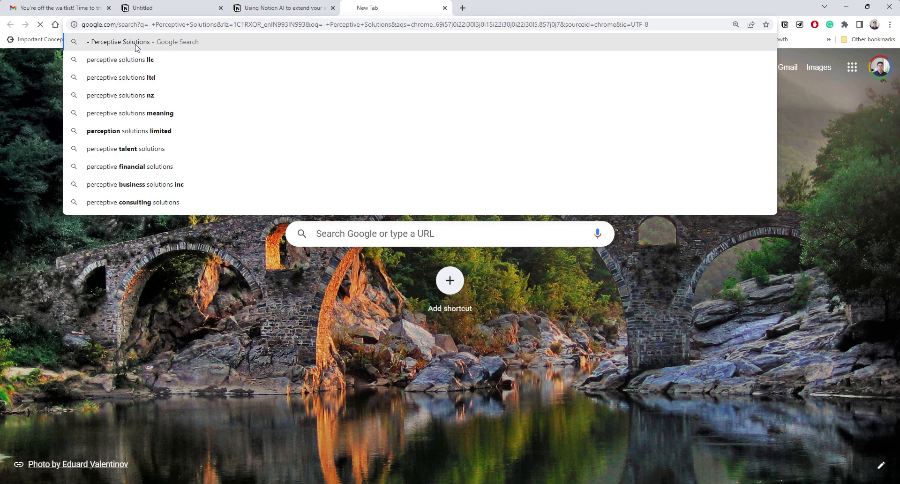
{"action": "key", "text": "Return"}
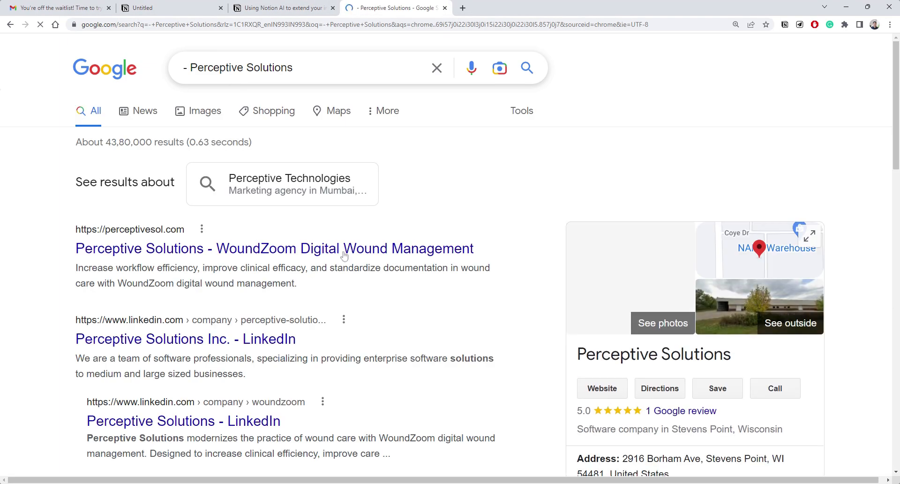
Step: Copy "Brainbox Solutions" from the Notion list and search Google for that company name
{"action": "left_click", "coordinate": [169, 2]}
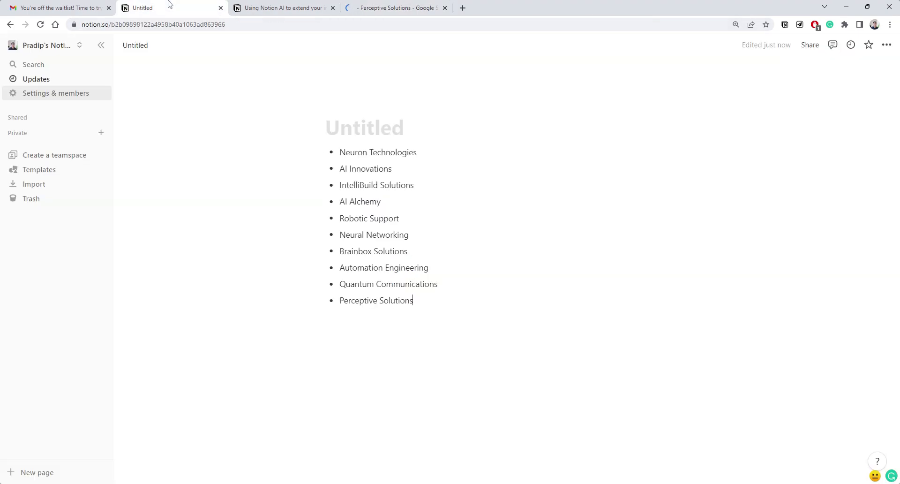
{"action": "left_click_drag", "start_coordinate": [340, 185], "coordinate": [414, 185]}
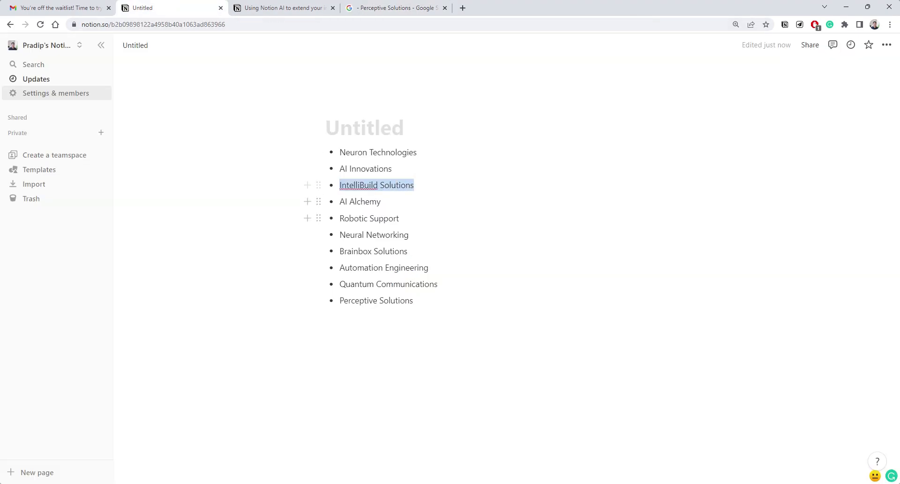
{"action": "left_click_drag", "start_coordinate": [339, 251], "coordinate": [409, 251]}
{"action": "key", "text": "ctrl+c"}
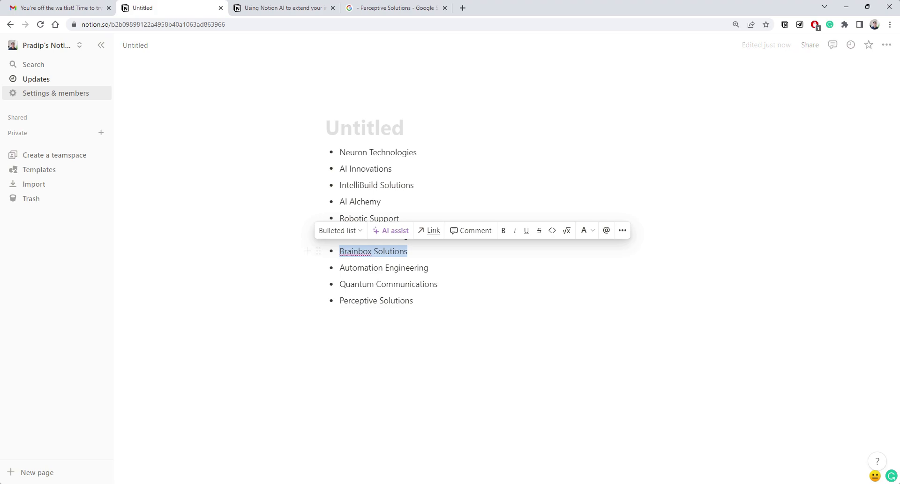
{"action": "left_click", "coordinate": [396, 7]}
{"action": "left_click", "coordinate": [435, 78]}
{"action": "key", "text": "ctrl+v"}
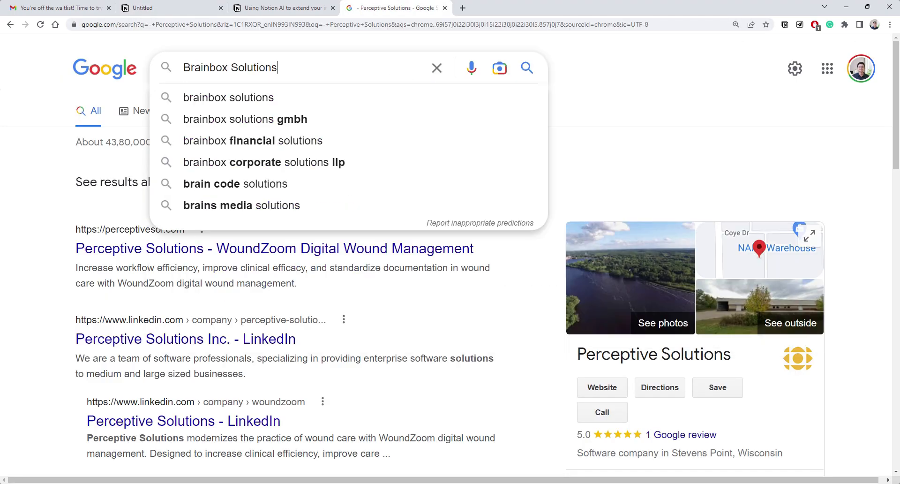
{"action": "key", "text": "Return"}
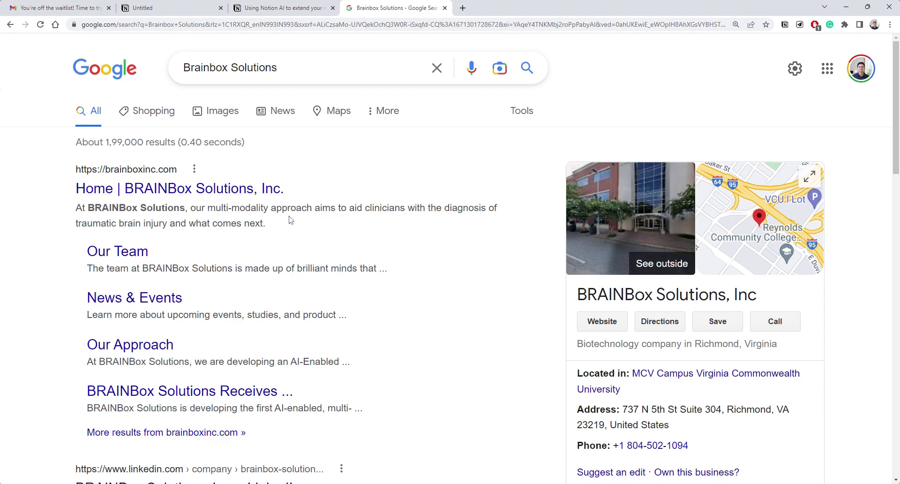
Step: Return to the untitled Notion page and look over the list of company names
{"action": "left_click", "coordinate": [295, 5]}
{"action": "left_click", "coordinate": [185, 5]}
{"action": "left_click_drag", "start_coordinate": [368, 304], "coordinate": [340, 152]}
{"action": "left_click", "coordinate": [413, 218]}
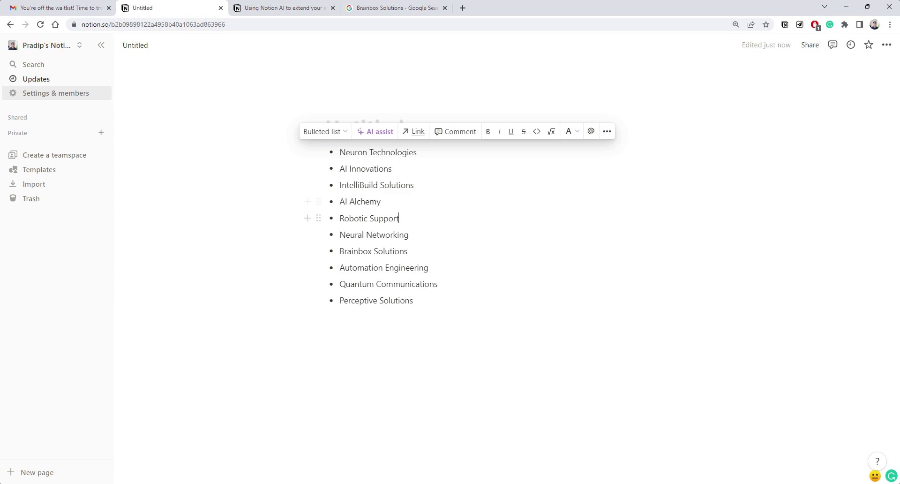
{"action": "left_click", "coordinate": [391, 301]}
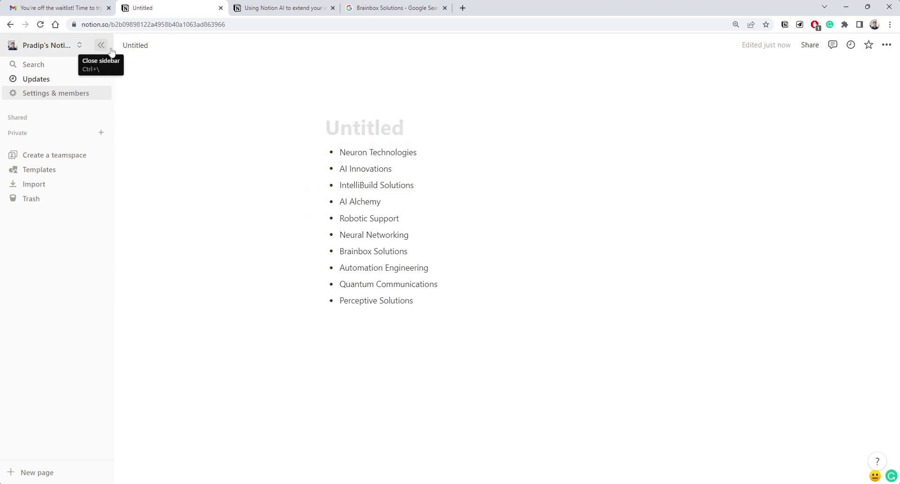
{"action": "left_click", "coordinate": [369, 202]}
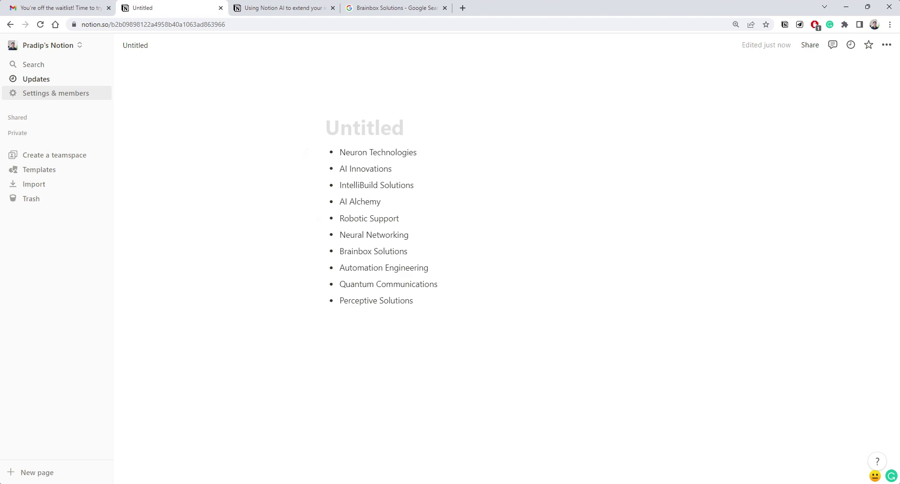
Step: Go back to the Home page and reopen the untitled page as a full page
{"action": "left_click", "coordinate": [10, 24]}
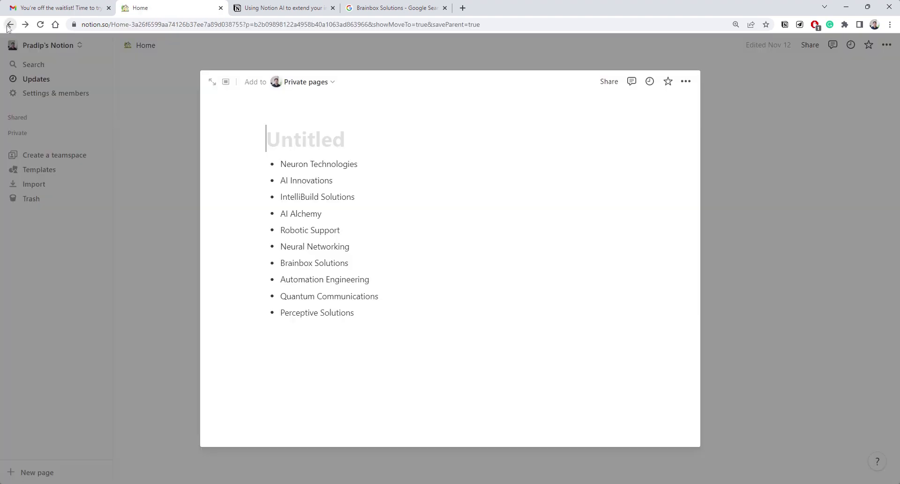
{"action": "left_click", "coordinate": [212, 81]}
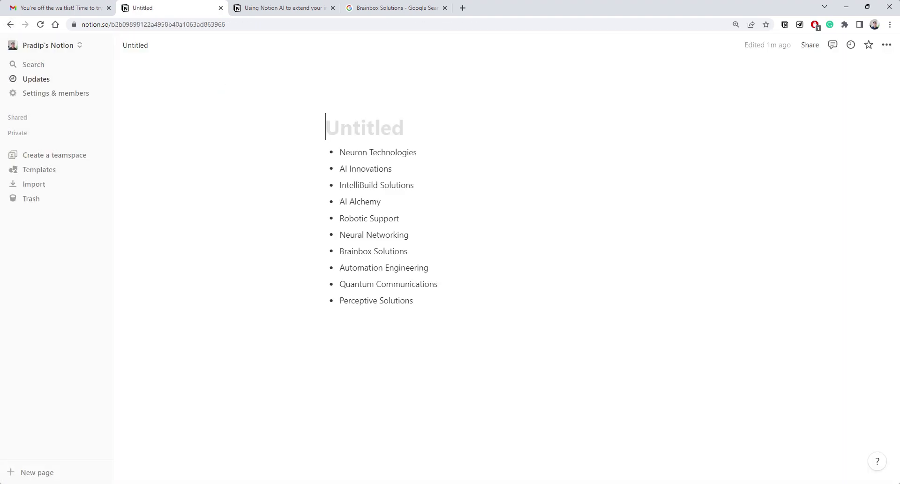
{"action": "left_click", "coordinate": [140, 49]}
Step: Generate an AI pros and cons list about "Freelancing vs Job" below the company names
{"action": "left_click", "coordinate": [410, 157]}
{"action": "left_click", "coordinate": [371, 318]}
{"action": "type", "text": "/"}
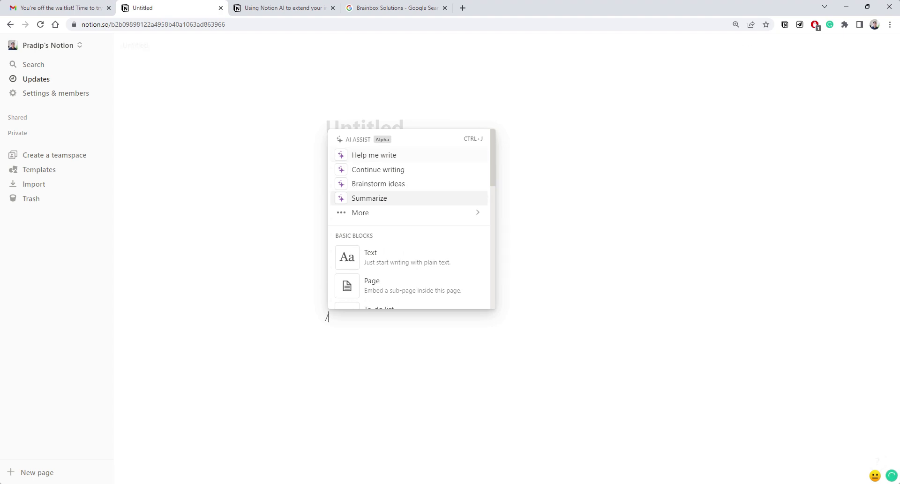
{"action": "mouse_move", "coordinate": [359, 217]}
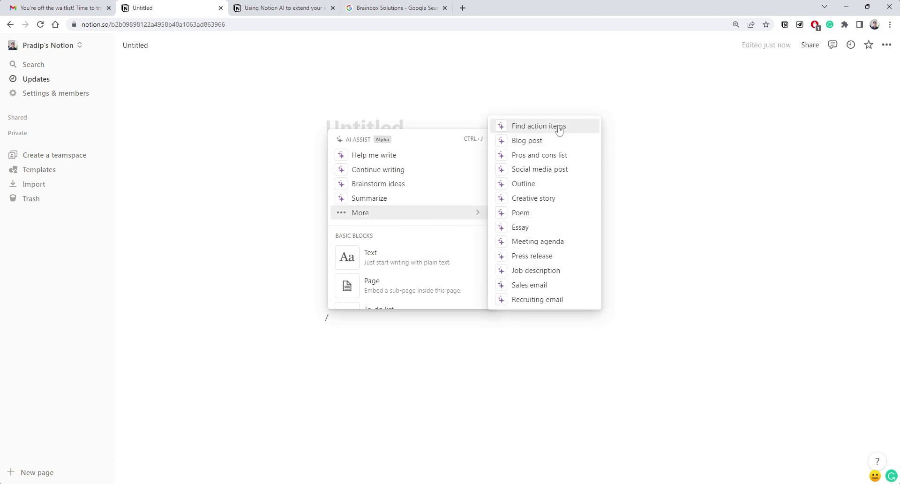
{"action": "left_click", "coordinate": [563, 161]}
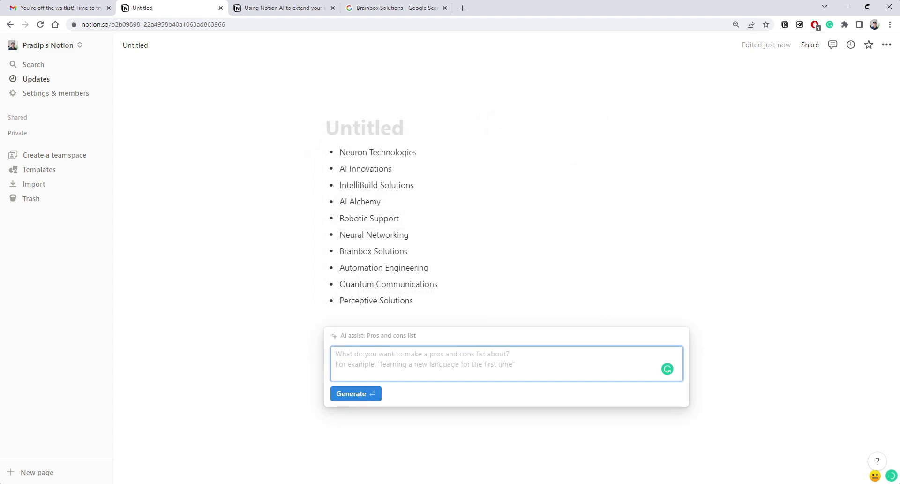
{"action": "type", "text": "Free"}
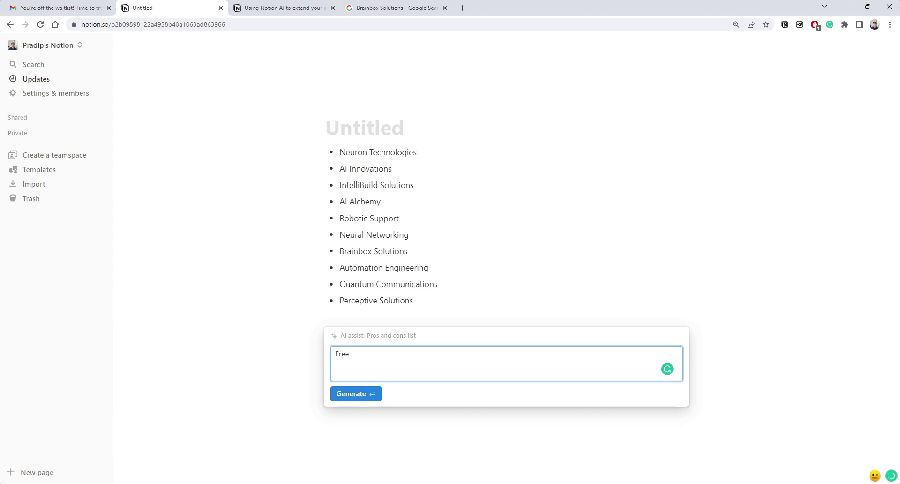
{"action": "type", "text": "lancing vs JOb"}
{"action": "key", "text": "BackSpace"}
{"action": "type", "text": "ob"}
{"action": "left_click", "coordinate": [372, 396]}
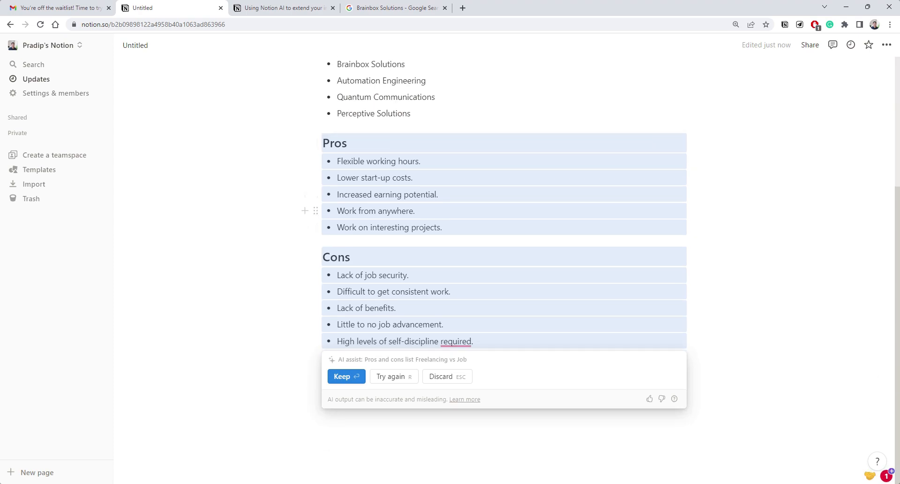
Step: Keep the generated pros and cons list and add an empty line below it
{"action": "scroll", "coordinate": [504, 239], "scroll_direction": "up", "scroll_amount": 4}
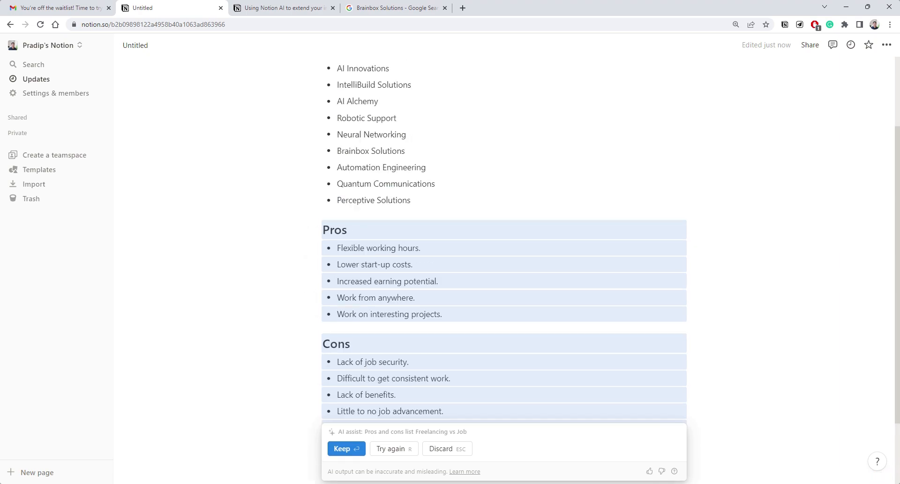
{"action": "scroll", "coordinate": [504, 239], "scroll_direction": "down", "scroll_amount": 4}
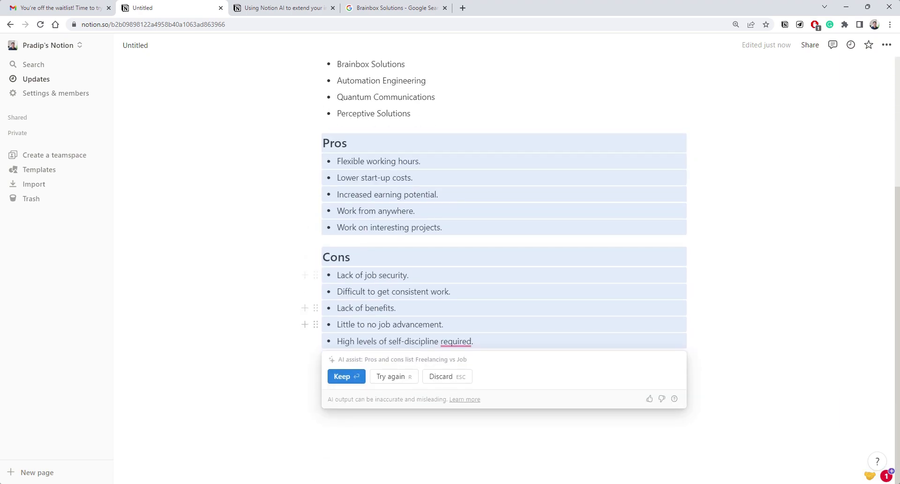
{"action": "key", "text": "Return"}
{"action": "scroll", "coordinate": [504, 239], "scroll_direction": "up", "scroll_amount": 4}
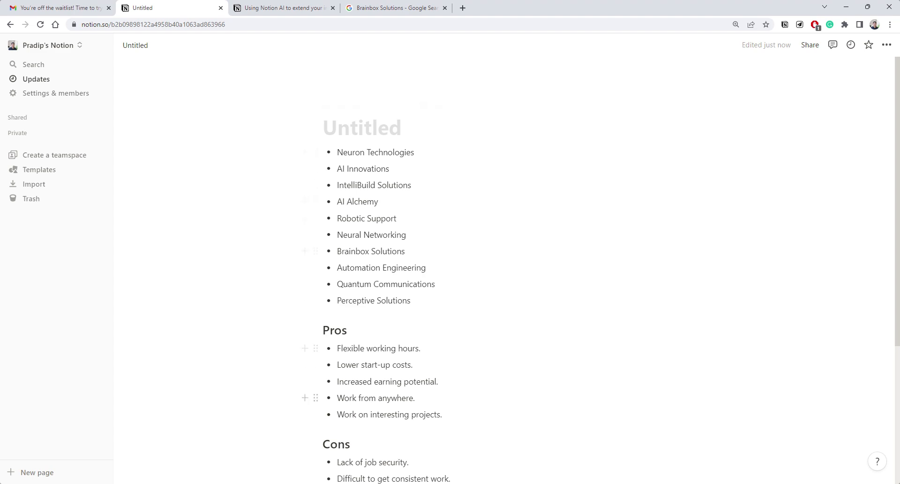
{"action": "scroll", "coordinate": [504, 239], "scroll_direction": "down", "scroll_amount": 4}
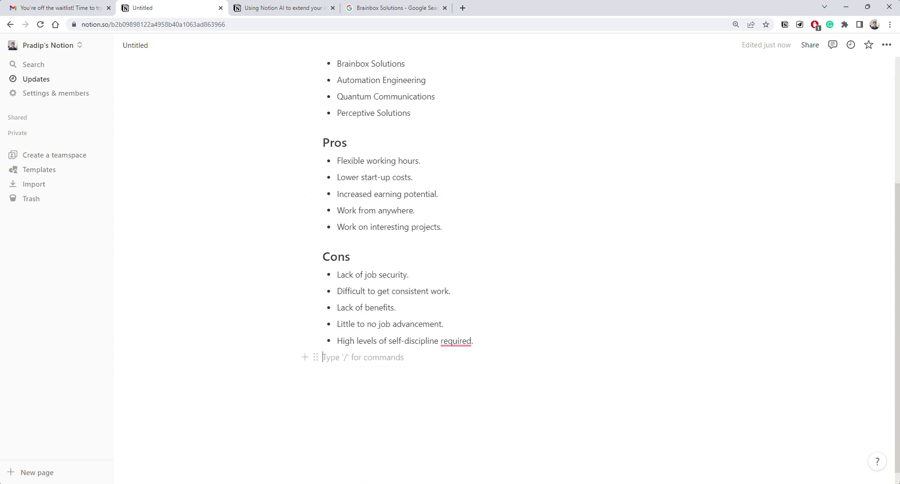
{"action": "key", "text": "Return"}
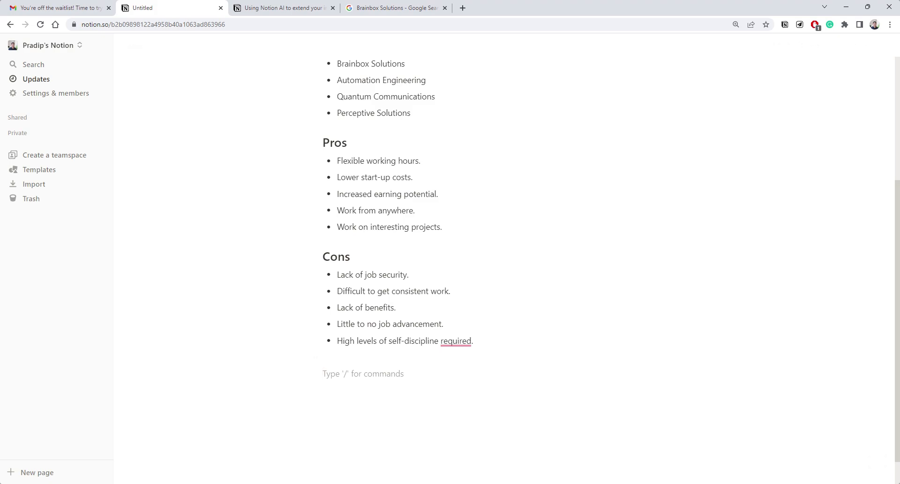
Step: Generate an AI job description for "Data Science Intern focusing Data Analytics" below the cons list
{"action": "scroll", "coordinate": [503, 258], "scroll_direction": "up", "scroll_amount": 4}
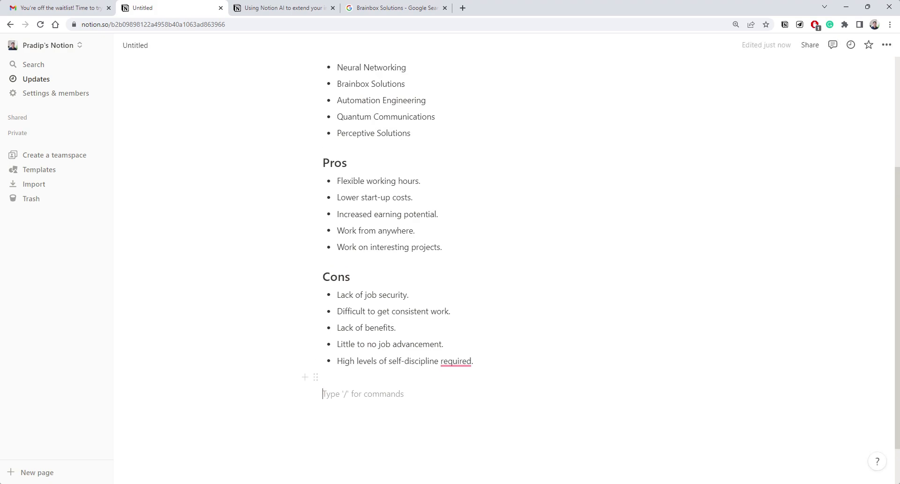
{"action": "scroll", "coordinate": [504, 258], "scroll_direction": "down", "scroll_amount": 4}
{"action": "scroll", "coordinate": [504, 258], "scroll_direction": "up", "scroll_amount": 4}
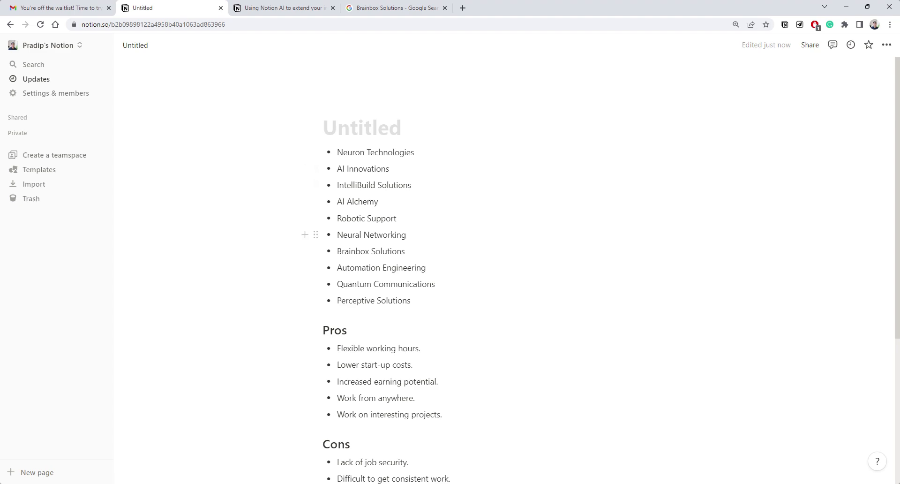
{"action": "scroll", "coordinate": [504, 257], "scroll_direction": "down", "scroll_amount": 4}
{"action": "scroll", "coordinate": [504, 258], "scroll_direction": "up", "scroll_amount": 4}
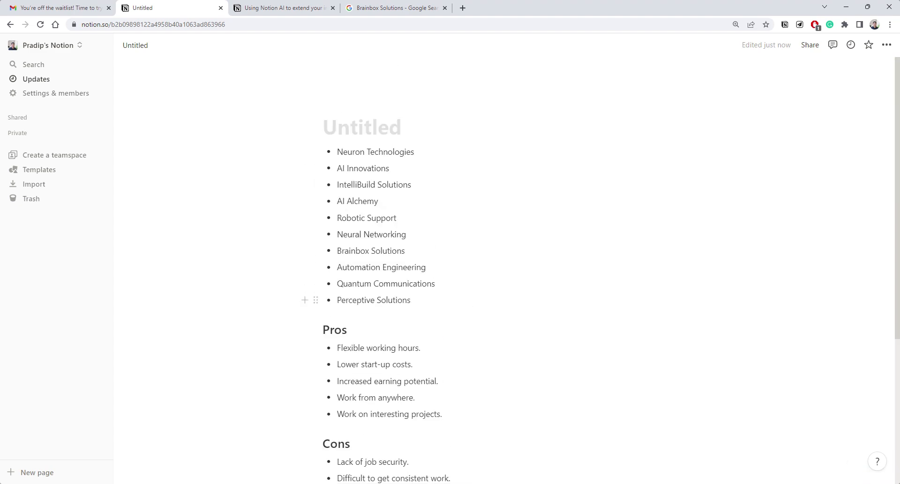
{"action": "scroll", "coordinate": [503, 257], "scroll_direction": "down", "scroll_amount": 4}
{"action": "type", "text": "/"}
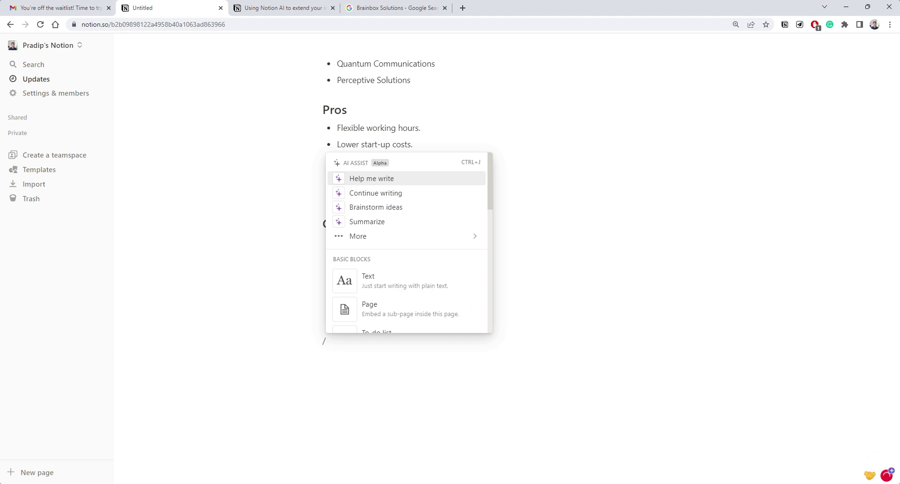
{"action": "mouse_move", "coordinate": [364, 236]}
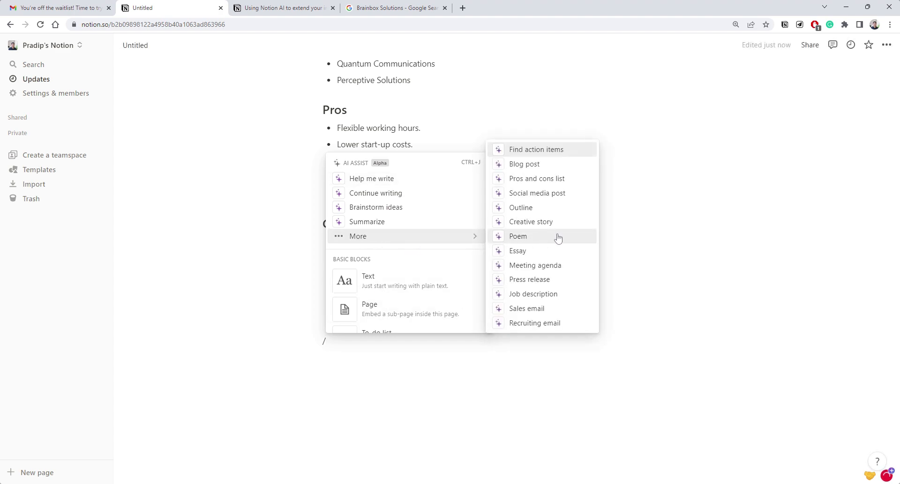
{"action": "left_click", "coordinate": [539, 293]}
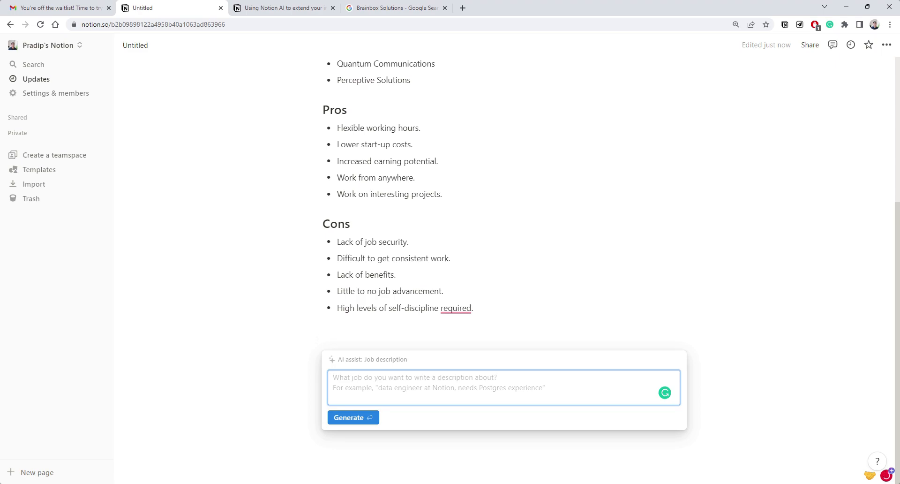
{"action": "type", "text": "Data"}
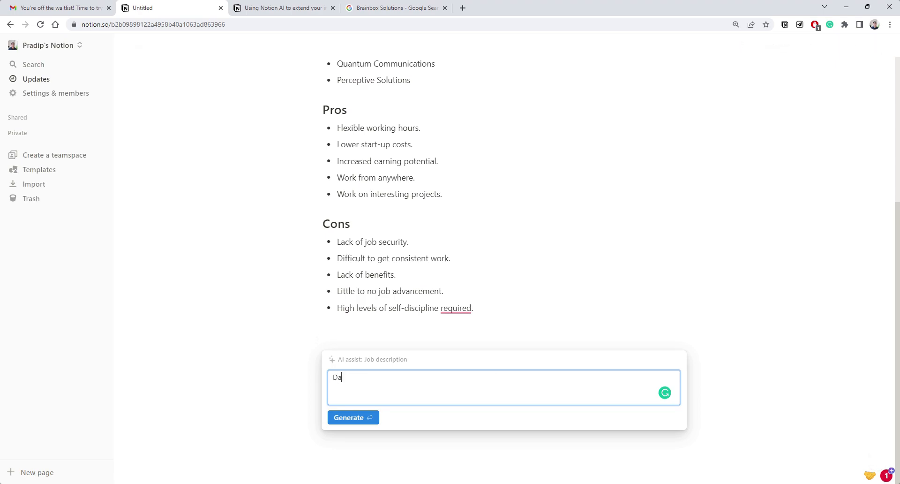
{"action": "type", "text": "nce INten"}
{"action": "type", "text": "sing Data Analytics"}
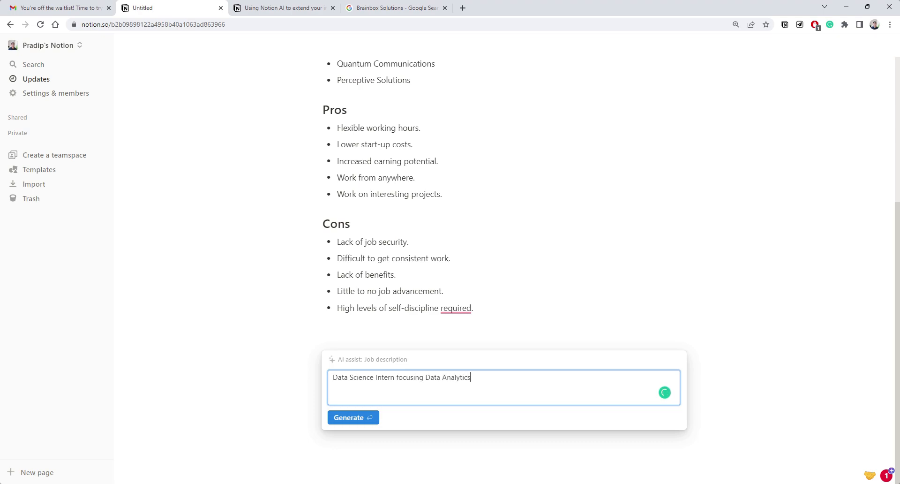
{"action": "left_click", "coordinate": [370, 417]}
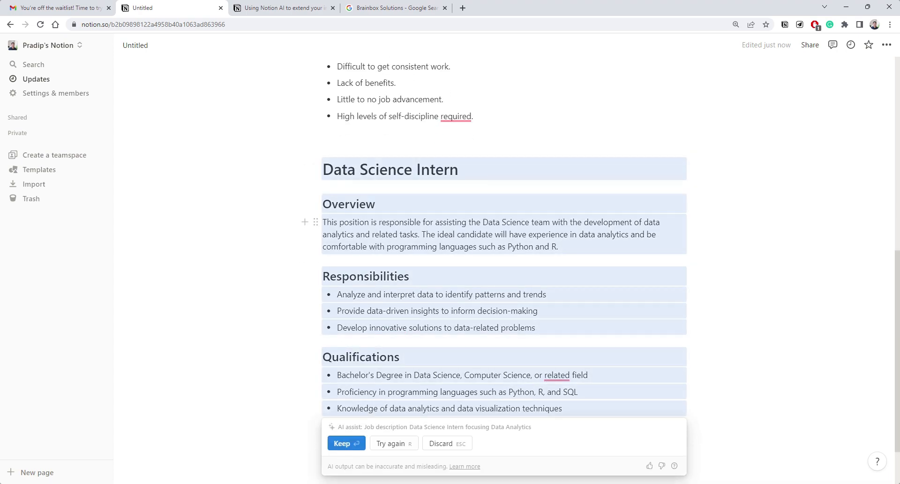
Step: Keep the generated job description and review its responsibilities and qualifications, leaving the bullets in their original order
{"action": "left_click_drag", "start_coordinate": [345, 294], "coordinate": [534, 297]}
{"action": "left_click", "coordinate": [549, 295]}
{"action": "left_click_drag", "start_coordinate": [341, 328], "coordinate": [513, 328]}
{"action": "left_click", "coordinate": [539, 328]}
{"action": "scroll", "coordinate": [539, 327], "scroll_direction": "down", "scroll_amount": 1}
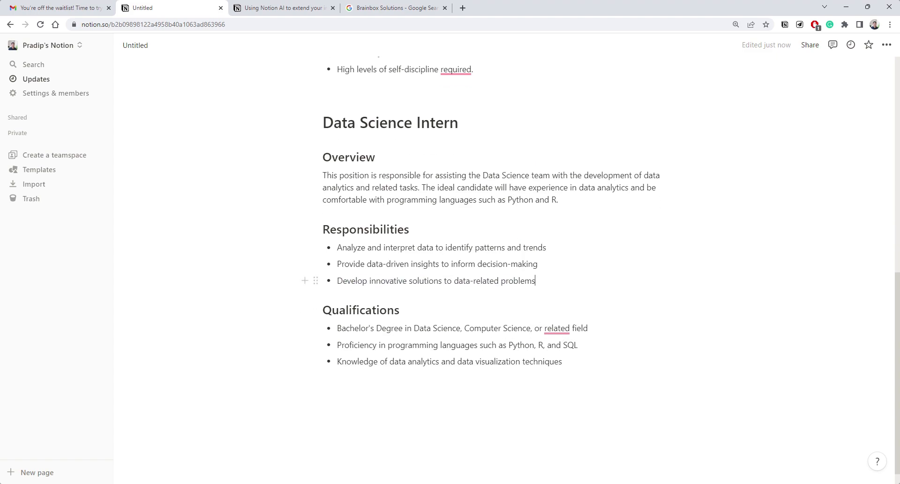
{"action": "left_click_drag", "start_coordinate": [335, 329], "coordinate": [466, 345]}
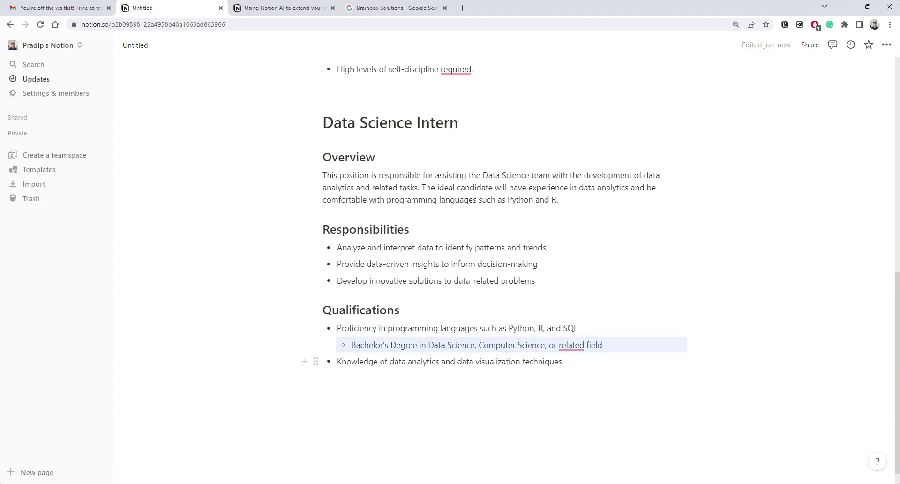
{"action": "key", "text": "ctrl+z"}
{"action": "scroll", "coordinate": [469, 328], "scroll_direction": "down", "scroll_amount": 1}
Step: Start an AI social media post below the job description with the prompt "Review of new AI Writing Assistent Notion AI"
{"action": "left_click", "coordinate": [422, 367]}
{"action": "key", "text": "Return"}
{"action": "type", "text": "/"}
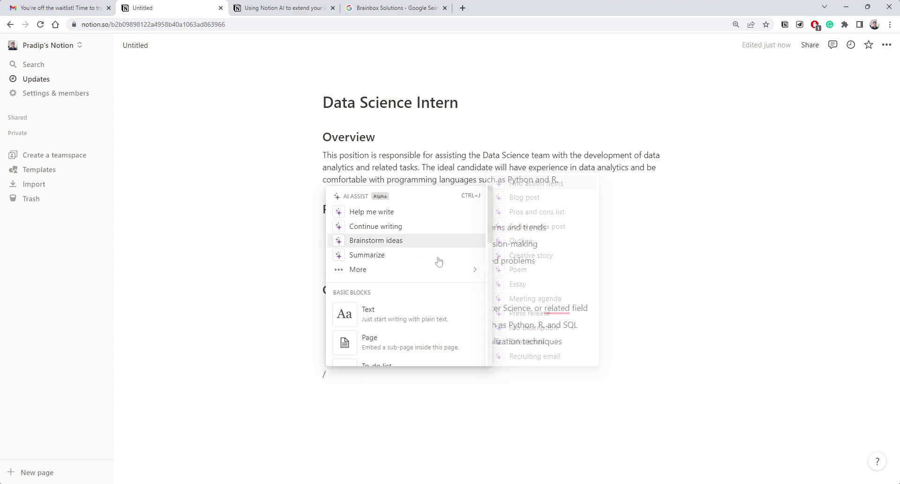
{"action": "mouse_move", "coordinate": [350, 274]}
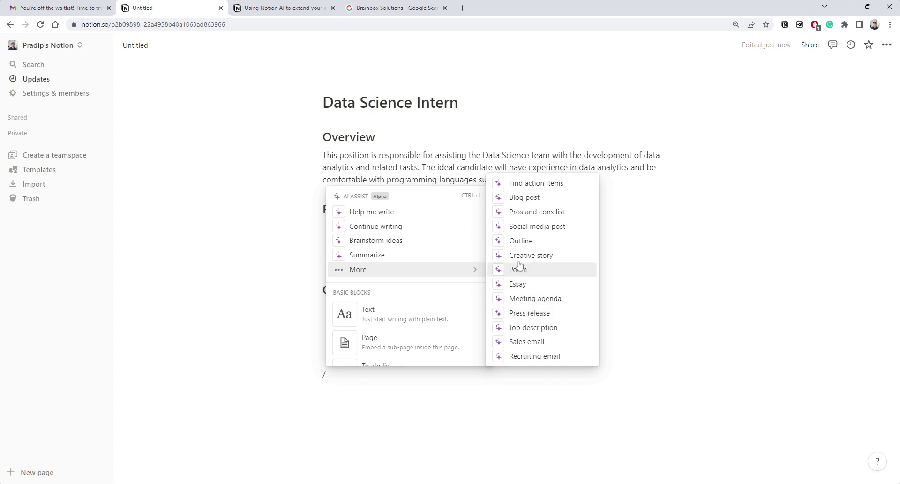
{"action": "left_click", "coordinate": [530, 226]}
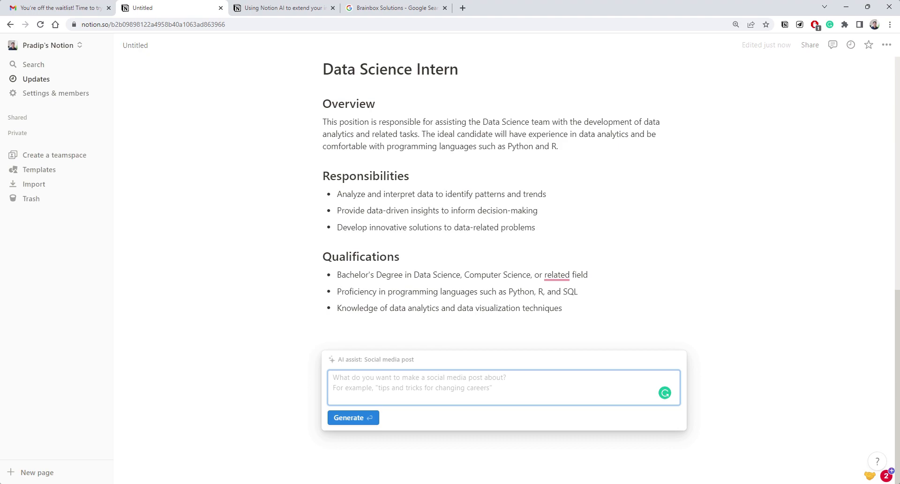
{"action": "type", "text": "Rev"}
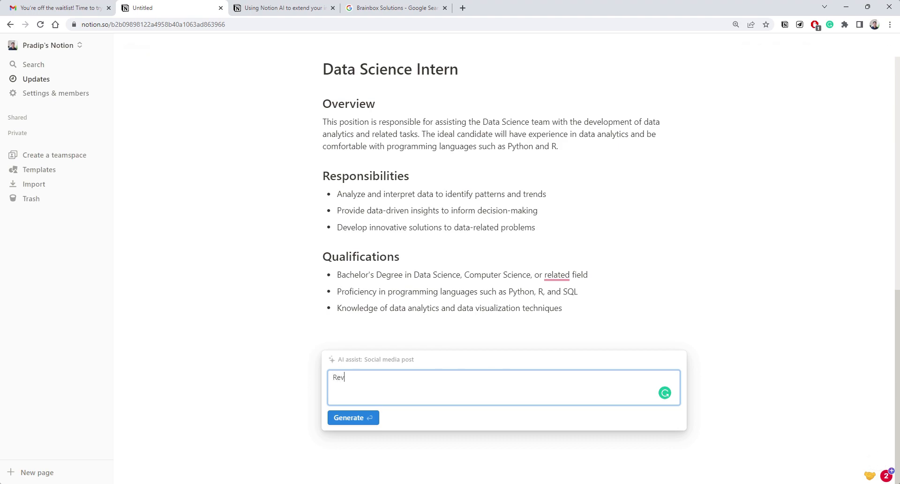
{"action": "type", "text": "iew of new AI Writing Assistent Notion AI"}
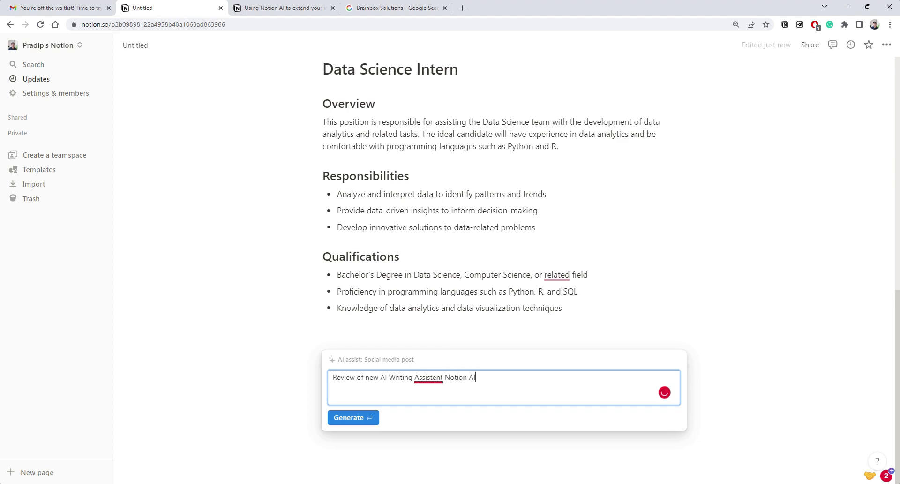
Step: Correct "Assistent" to "Assistant", put "Notion AI" in quotation marks, and generate and keep the social media post
{"action": "mouse_move", "coordinate": [430, 379]}
{"action": "left_click", "coordinate": [434, 396]}
{"action": "left_click_drag", "start_coordinate": [444, 378], "coordinate": [476, 378]}
{"action": "type", "text": "\""}
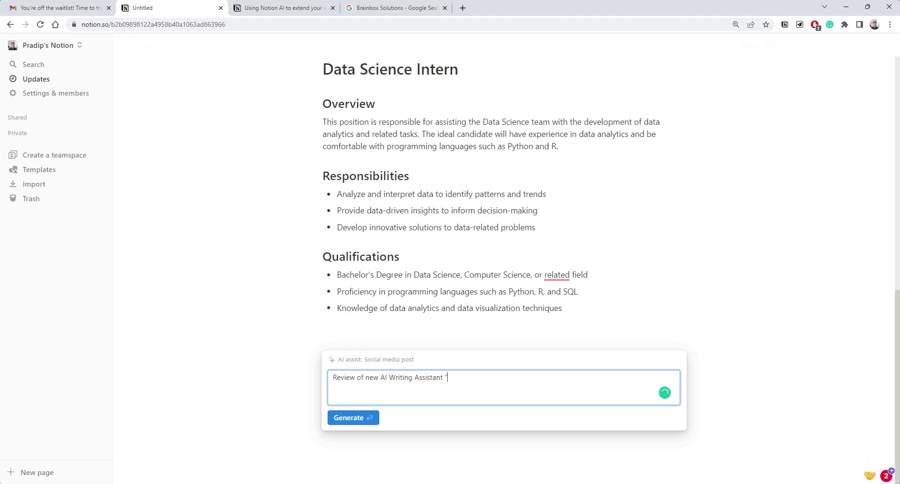
{"action": "type", "text": "Notion AI\""}
{"action": "left_click", "coordinate": [348, 417]}
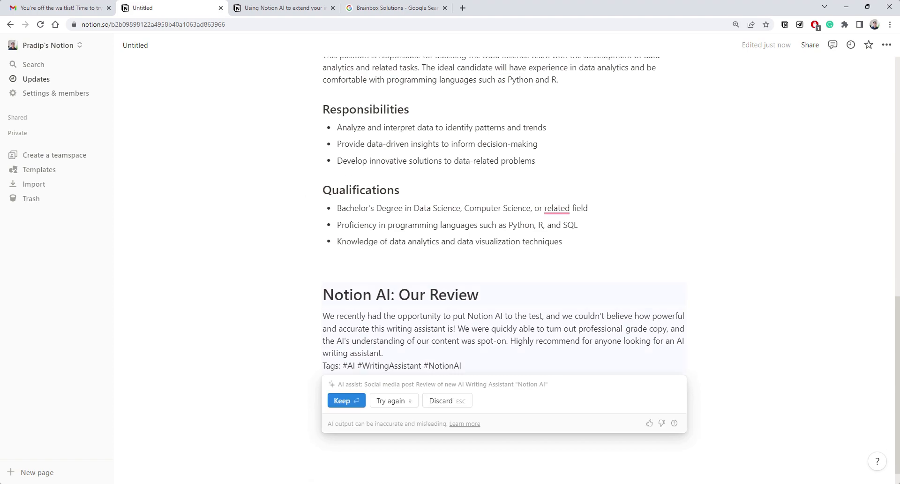
{"action": "key", "text": "Return"}
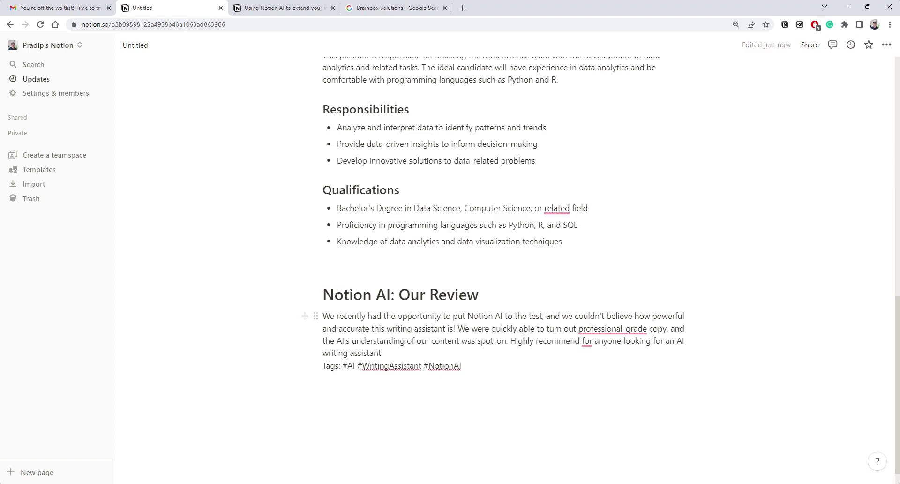
Step: Read the generated review post and look through all the AI-written sections on the page
{"action": "left_click_drag", "start_coordinate": [461, 365], "coordinate": [323, 316]}
{"action": "left_click", "coordinate": [321, 316]}
{"action": "scroll", "coordinate": [468, 234], "scroll_direction": "up", "scroll_amount": 10}
{"action": "scroll", "coordinate": [468, 234], "scroll_direction": "down", "scroll_amount": 4}
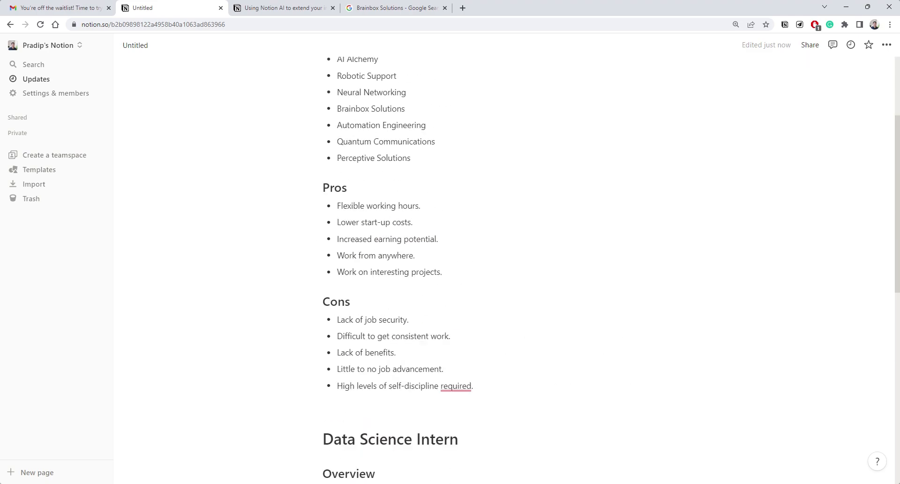
{"action": "scroll", "coordinate": [468, 234], "scroll_direction": "down", "scroll_amount": 7}
{"action": "scroll", "coordinate": [469, 234], "scroll_direction": "up", "scroll_amount": 6}
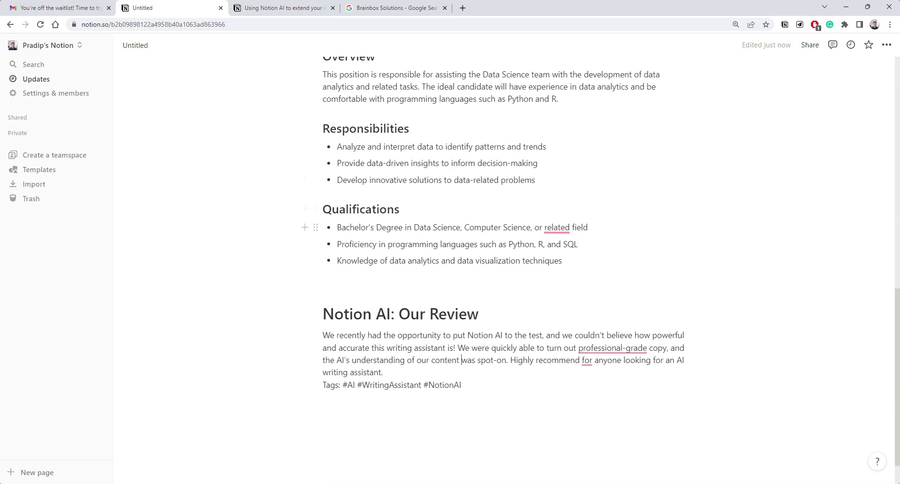
{"action": "scroll", "coordinate": [469, 234], "scroll_direction": "up", "scroll_amount": 5}
{"action": "scroll", "coordinate": [468, 235], "scroll_direction": "down", "scroll_amount": 6}
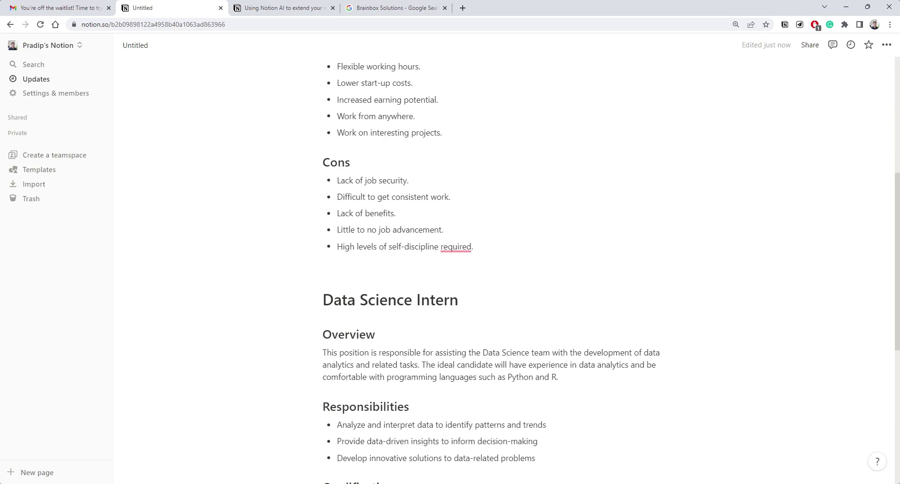
{"action": "scroll", "coordinate": [469, 234], "scroll_direction": "down", "scroll_amount": 4}
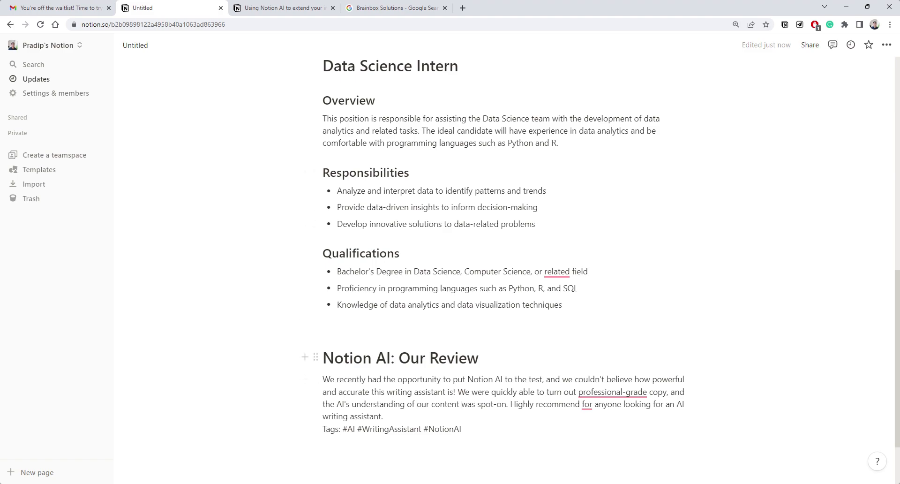
Step: Open the ChatGPT chat page in a new browser tab and log in with the first listed Google account
{"action": "left_click", "coordinate": [462, 8]}
{"action": "type", "text": "chat"}
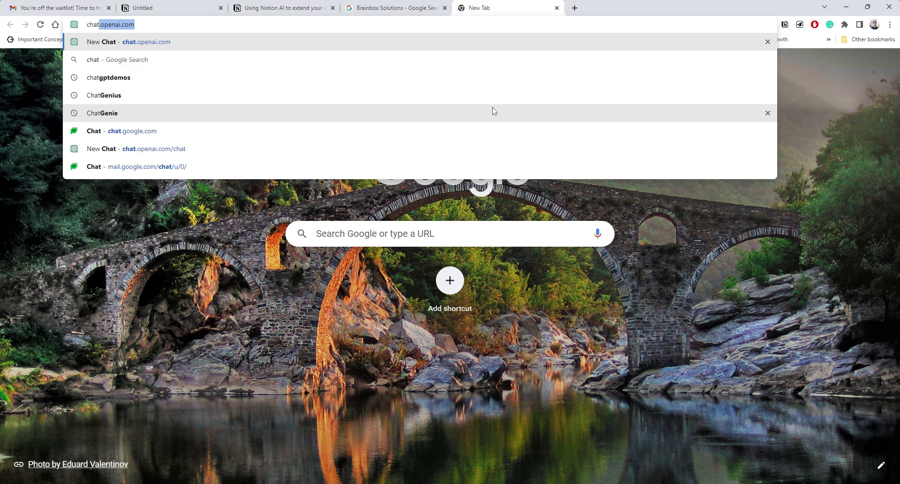
{"action": "left_click", "coordinate": [194, 151]}
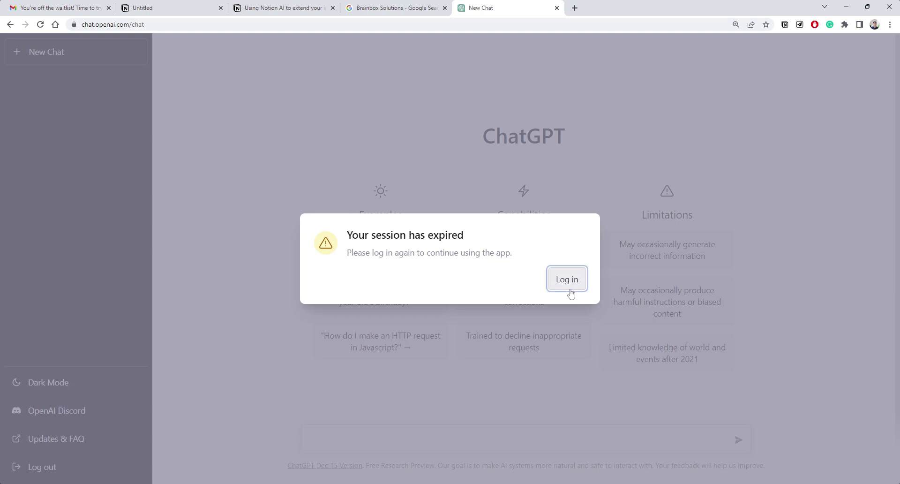
{"action": "left_click", "coordinate": [571, 293]}
{"action": "left_click", "coordinate": [423, 301]}
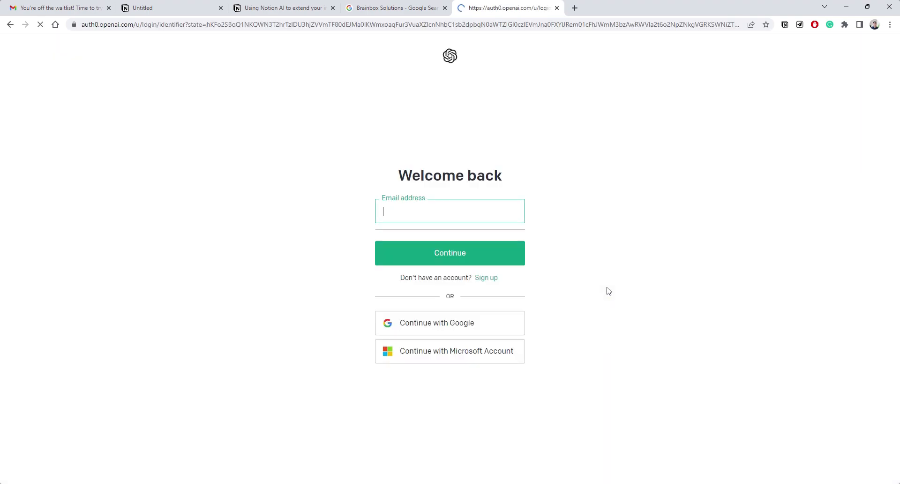
{"action": "left_click", "coordinate": [440, 347]}
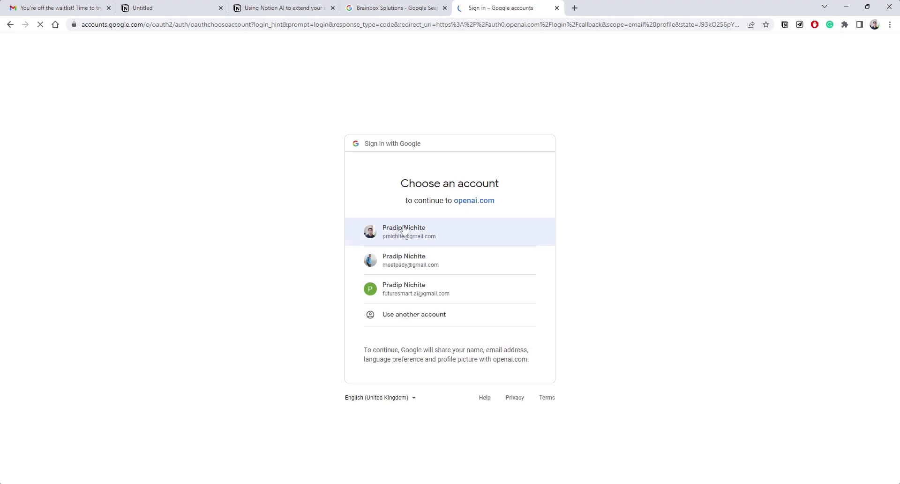
{"action": "left_click", "coordinate": [404, 230]}
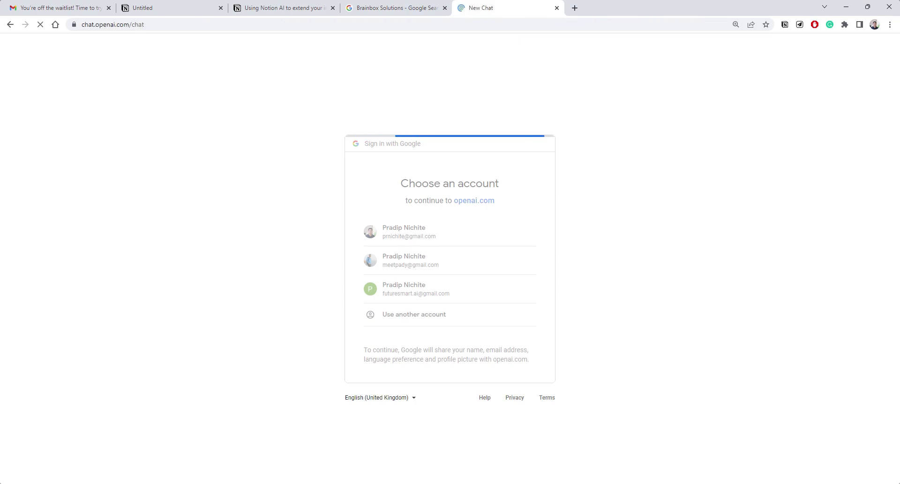
Step: Return to the untitled Notion page and move its browser tab after the Notion AI guide tab
{"action": "left_click", "coordinate": [300, 6]}
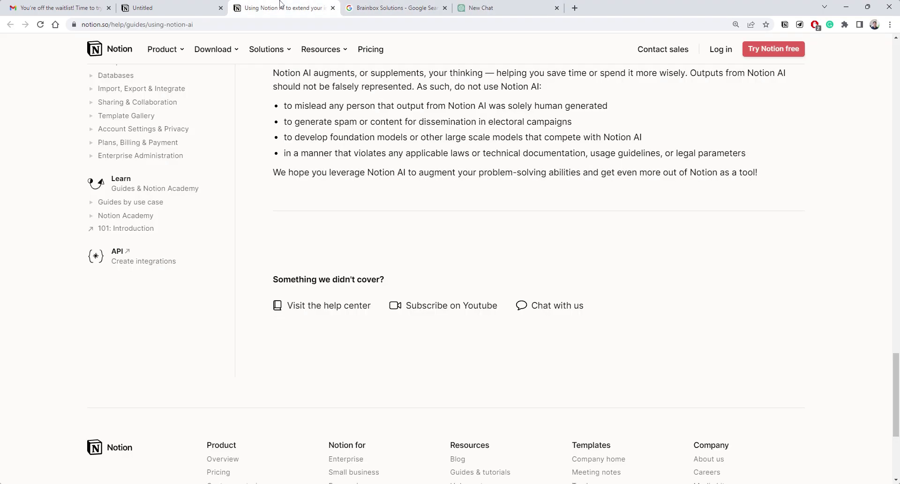
{"action": "left_click", "coordinate": [178, 9]}
{"action": "left_click_drag", "start_coordinate": [178, 8], "coordinate": [291, 8]}
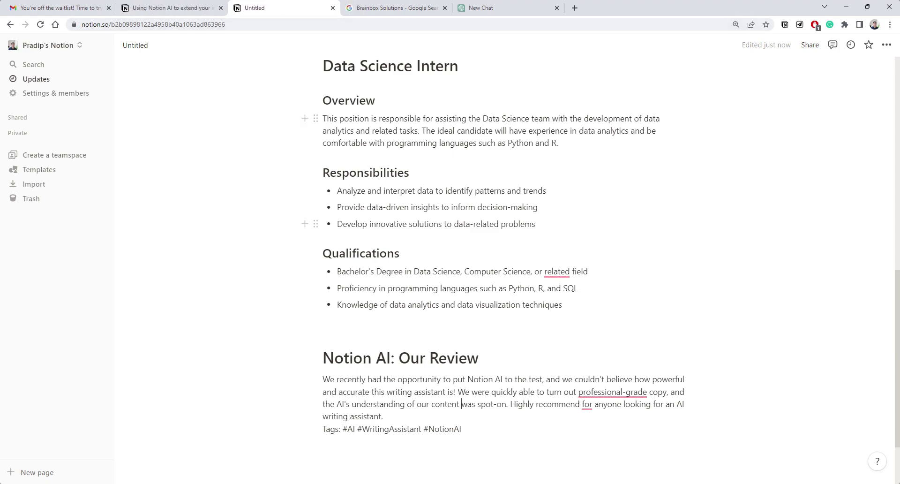
Step: Check the Data Science Intern section in Notion, then ask ChatGPT to "Write Job Description for Data Science Intern focusing on data analytics"
{"action": "scroll", "coordinate": [328, 300], "scroll_direction": "up", "scroll_amount": 2}
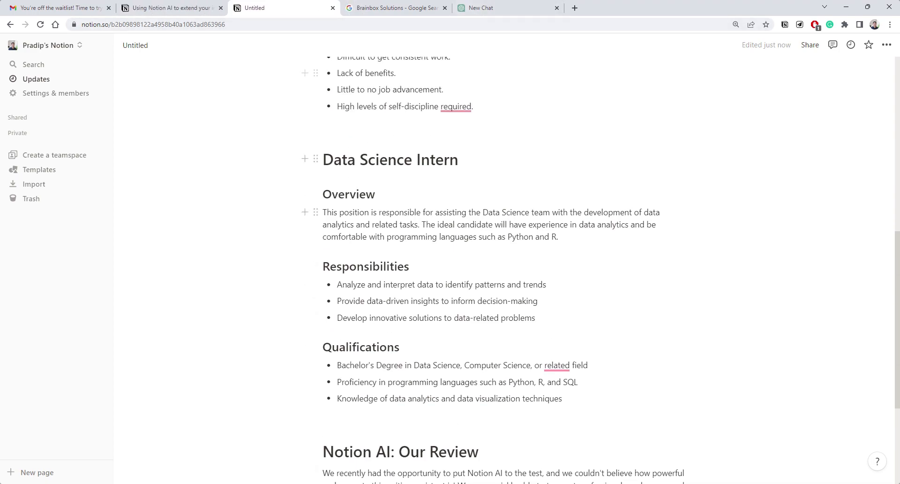
{"action": "left_click_drag", "start_coordinate": [483, 212], "coordinate": [526, 205]}
{"action": "left_click_drag", "start_coordinate": [323, 160], "coordinate": [460, 160]}
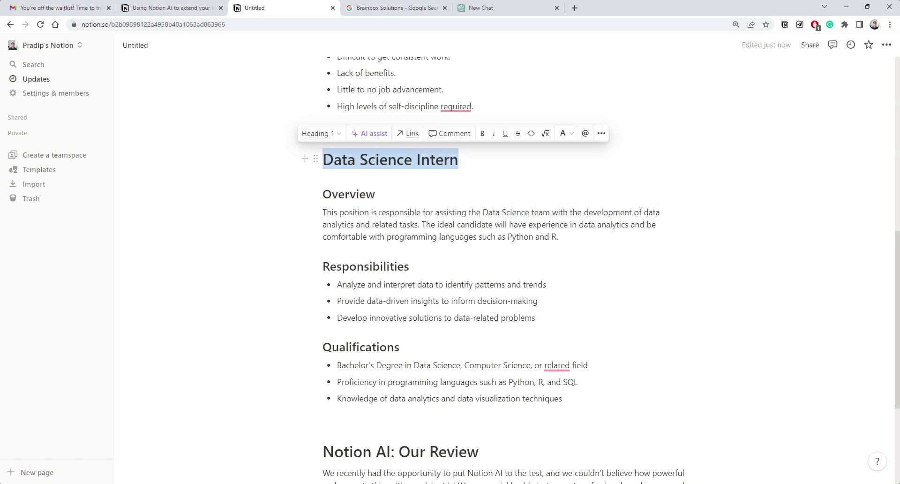
{"action": "left_click", "coordinate": [488, 8]}
{"action": "type", "text": "Write Jo"}
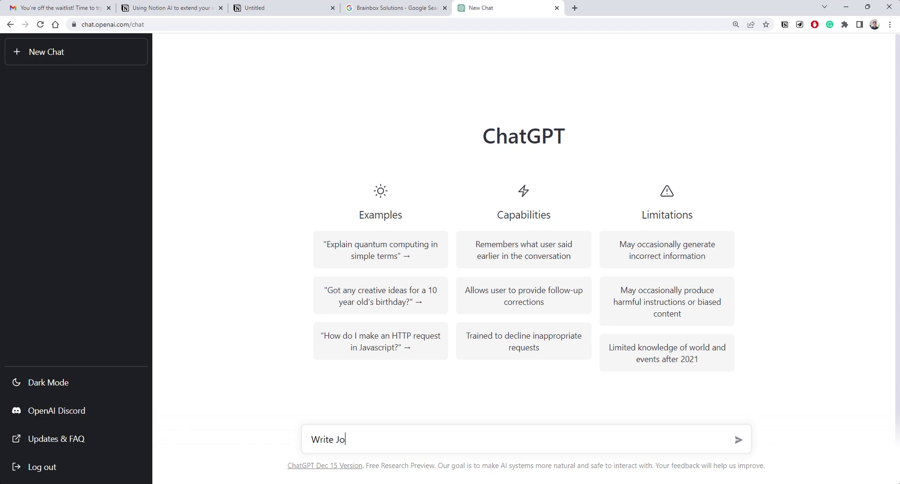
{"action": "type", "text": "b Description for Data Science Intern"}
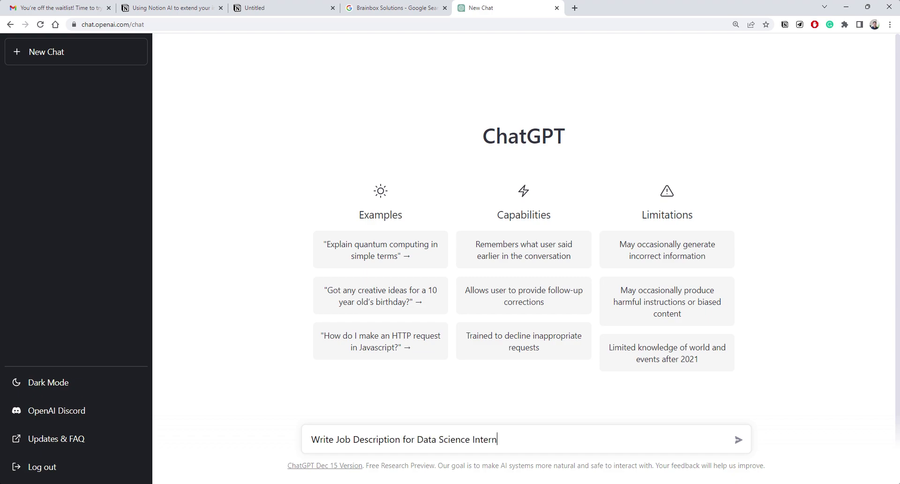
{"action": "type", "text": " focusing on adata ana"}
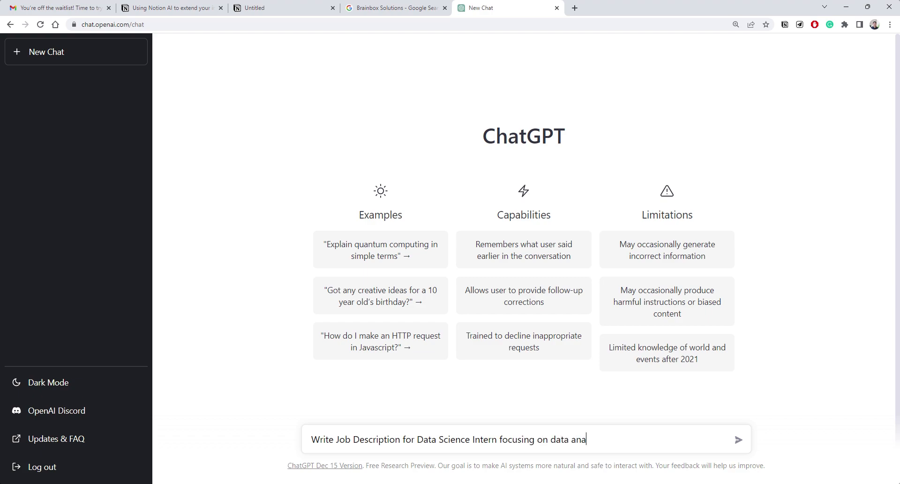
{"action": "type", "text": "lytics"}
{"action": "key", "text": "Return"}
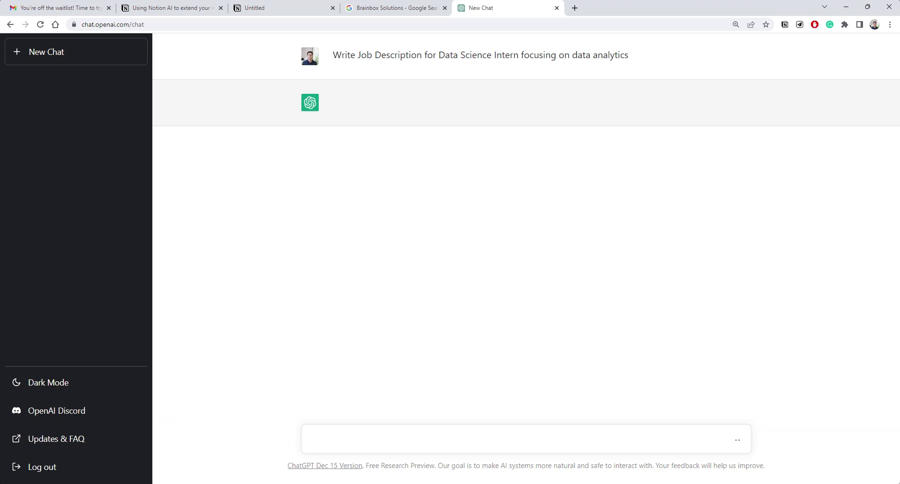
Step: Move the untitled Notion page's browser tab beside the ChatGPT tab and view its Data Science Intern job description
{"action": "left_click_drag", "start_coordinate": [287, 8], "coordinate": [396, 8]}
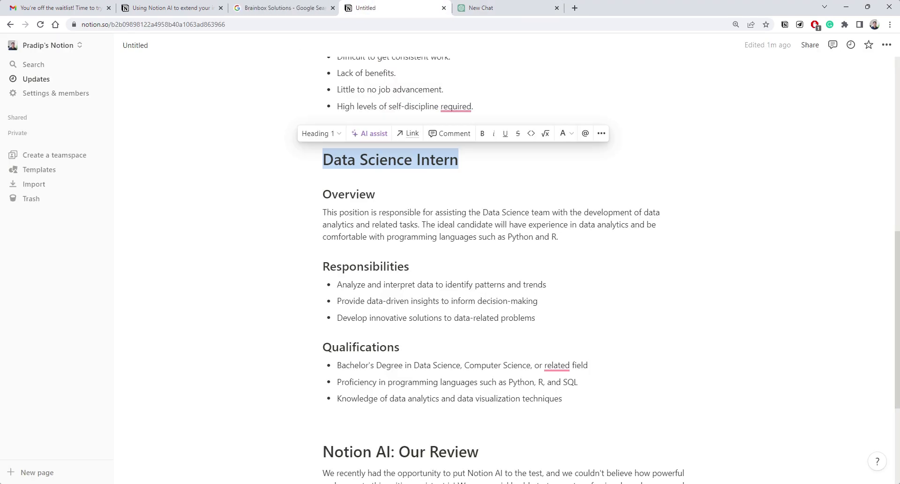
{"action": "scroll", "coordinate": [503, 281], "scroll_direction": "down", "scroll_amount": 2}
{"action": "left_click", "coordinate": [384, 321]}
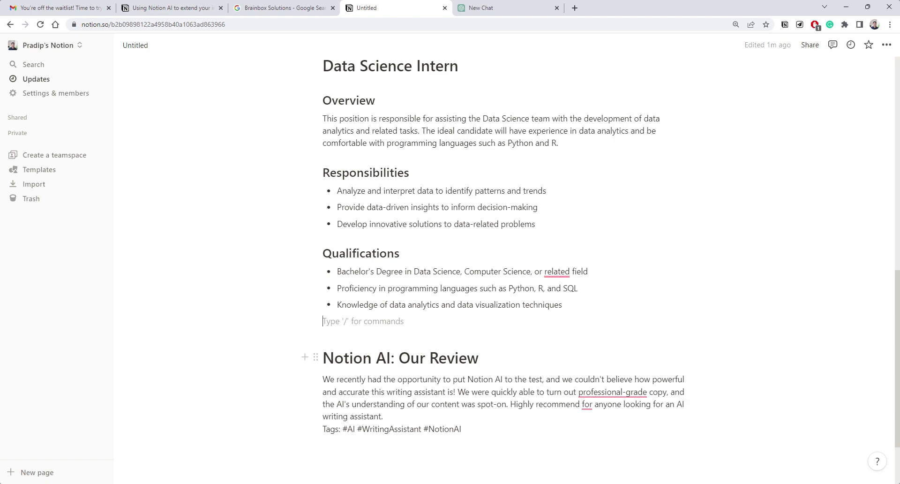
Step: Compare the responsibilities in ChatGPT's job description with the Responsibilities list on the Notion page
{"action": "left_click", "coordinate": [515, 8]}
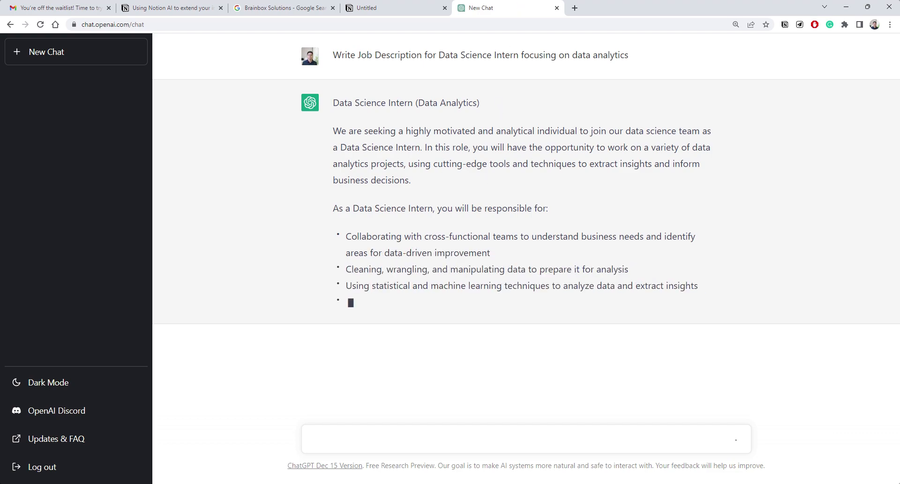
{"action": "mouse_move", "coordinate": [333, 103]}
{"action": "left_mouse_down"}
{"action": "mouse_move", "coordinate": [429, 118]}
{"action": "mouse_move", "coordinate": [469, 106]}
{"action": "mouse_move", "coordinate": [326, 102]}
{"action": "left_mouse_up"}
{"action": "left_click", "coordinate": [349, 139]}
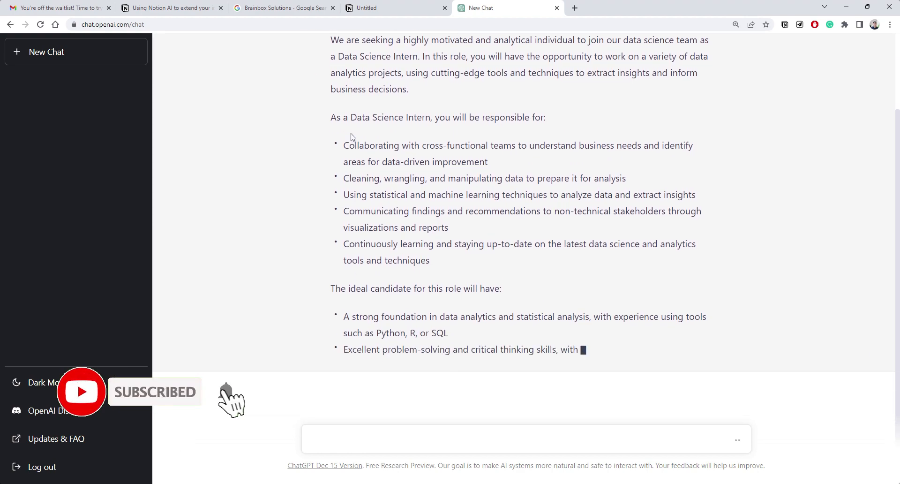
{"action": "left_click_drag", "start_coordinate": [340, 117], "coordinate": [570, 142]}
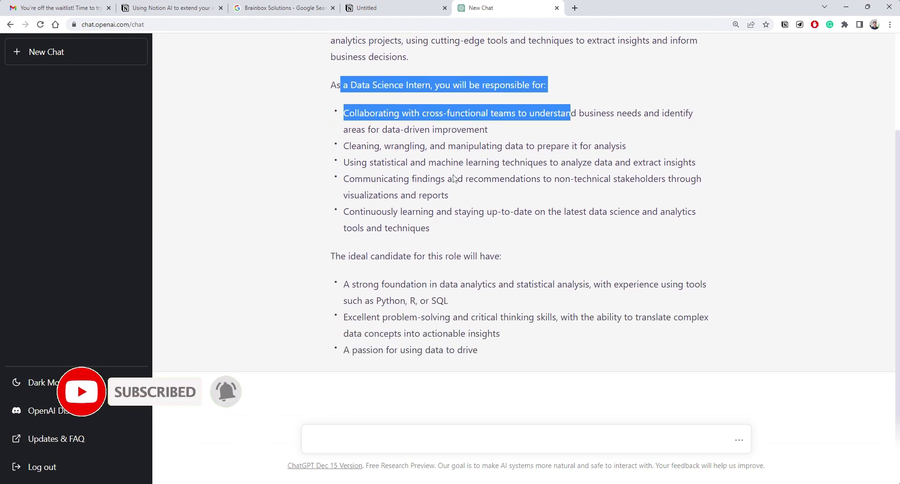
{"action": "left_click", "coordinate": [375, 8]}
{"action": "left_click", "coordinate": [411, 172]}
{"action": "left_click_drag", "start_coordinate": [342, 191], "coordinate": [509, 224]}
{"action": "left_click", "coordinate": [543, 224]}
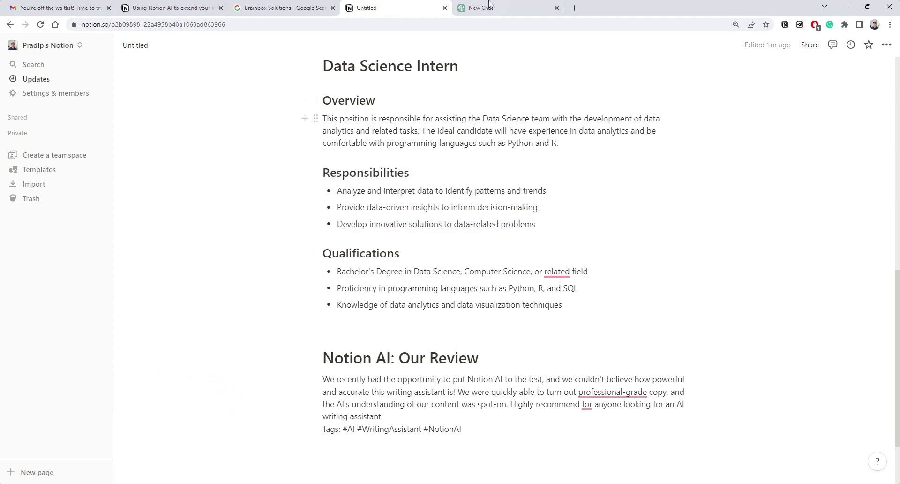
Step: Read ChatGPT's whole Data Science Intern description, covering the introduction, the responsibilities and the ideal candidate requirements
{"action": "left_click", "coordinate": [489, 8]}
{"action": "scroll", "coordinate": [498, 177], "scroll_direction": "up", "scroll_amount": 3}
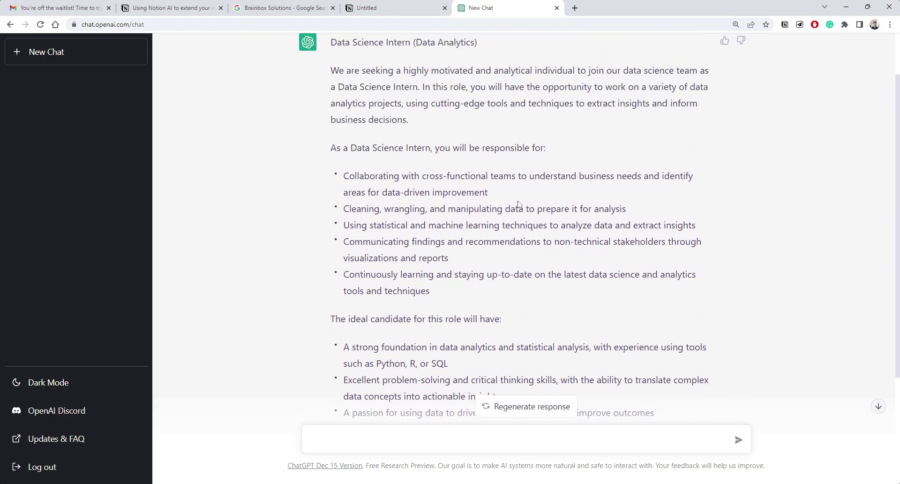
{"action": "scroll", "coordinate": [519, 204], "scroll_direction": "up", "scroll_amount": 1}
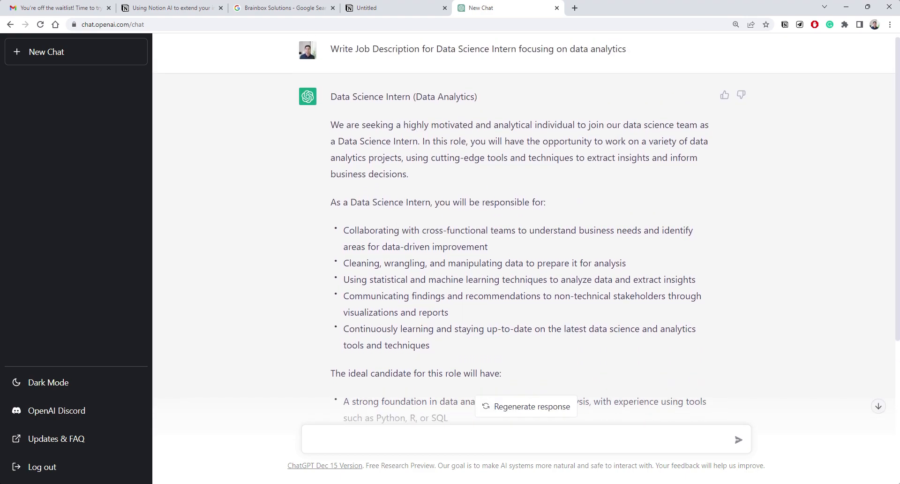
{"action": "scroll", "coordinate": [518, 204], "scroll_direction": "down", "scroll_amount": 1}
{"action": "left_click_drag", "start_coordinate": [350, 189], "coordinate": [665, 193]}
{"action": "left_click", "coordinate": [619, 205]}
{"action": "scroll", "coordinate": [493, 171], "scroll_direction": "down", "scroll_amount": 2}
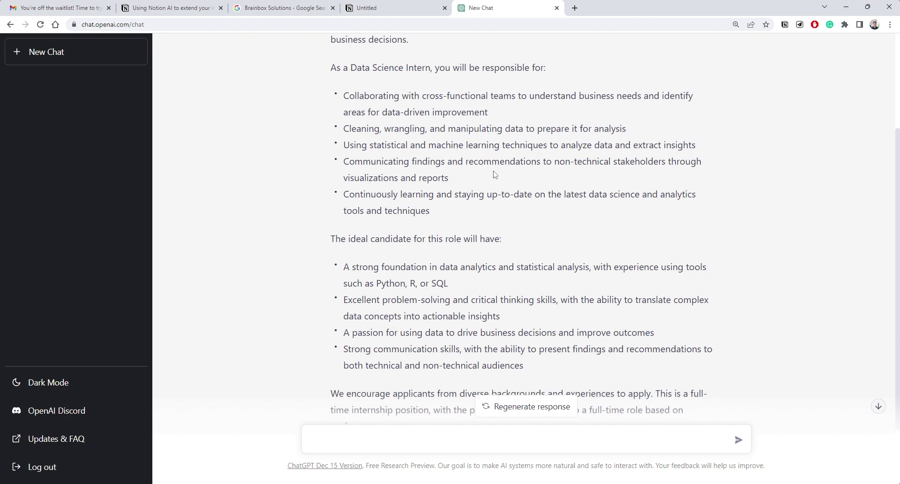
{"action": "left_click_drag", "start_coordinate": [537, 145], "coordinate": [701, 155]}
{"action": "left_click", "coordinate": [462, 176]}
{"action": "scroll", "coordinate": [429, 226], "scroll_direction": "down", "scroll_amount": 1}
{"action": "left_click_drag", "start_coordinate": [376, 236], "coordinate": [475, 242]}
{"action": "left_click", "coordinate": [474, 242]}
{"action": "scroll", "coordinate": [475, 242], "scroll_direction": "up", "scroll_amount": 3}
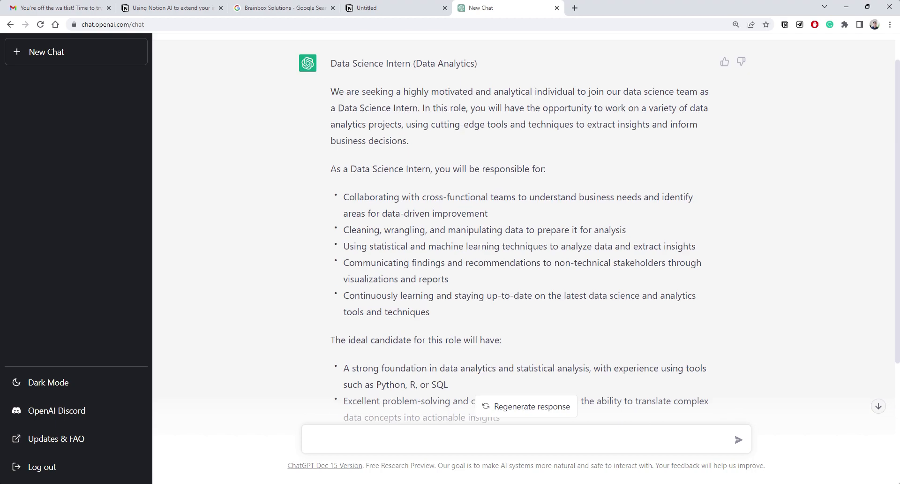
{"action": "scroll", "coordinate": [474, 242], "scroll_direction": "up", "scroll_amount": 1}
{"action": "left_click_drag", "start_coordinate": [332, 102], "coordinate": [523, 111]}
{"action": "left_click", "coordinate": [523, 111]}
{"action": "scroll", "coordinate": [523, 234], "scroll_direction": "down", "scroll_amount": 3}
{"action": "scroll", "coordinate": [523, 234], "scroll_direction": "up", "scroll_amount": 3}
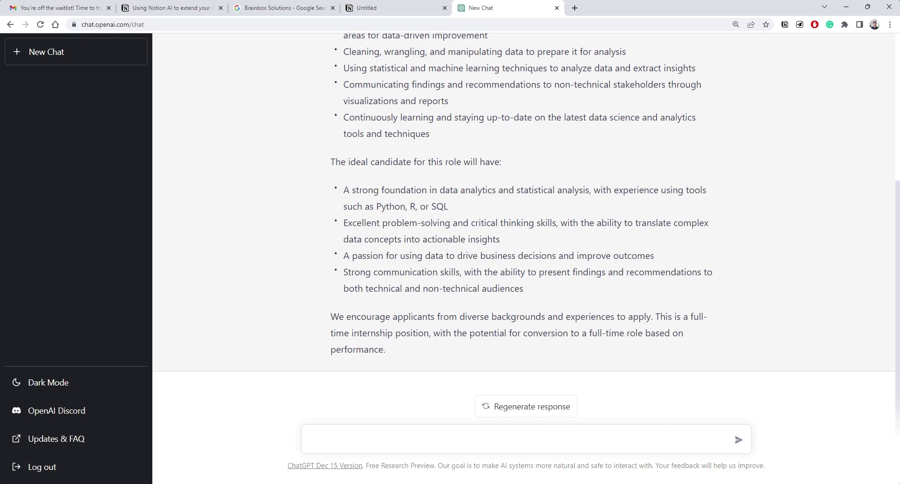
Step: Check the Notion review post and draft the ChatGPT prompt "Write social media post about AI writing assistant called Notion AI"
{"action": "left_click", "coordinate": [384, 8]}
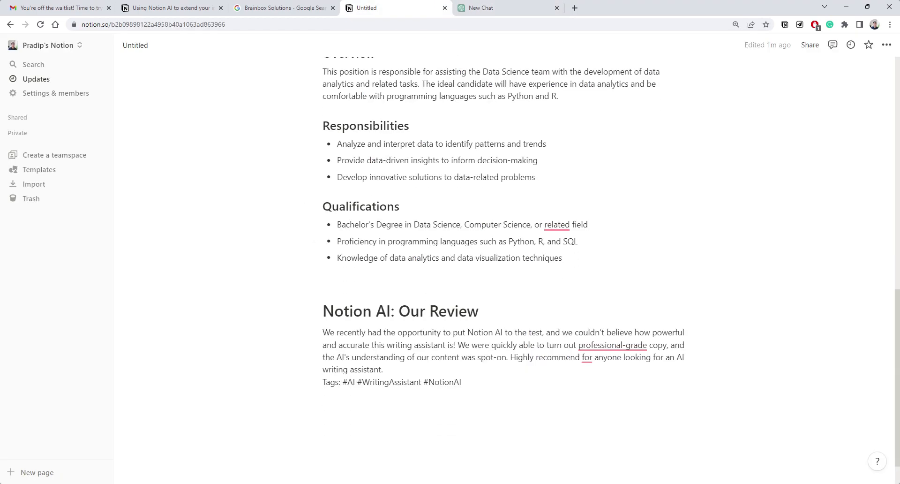
{"action": "left_click", "coordinate": [473, 7]}
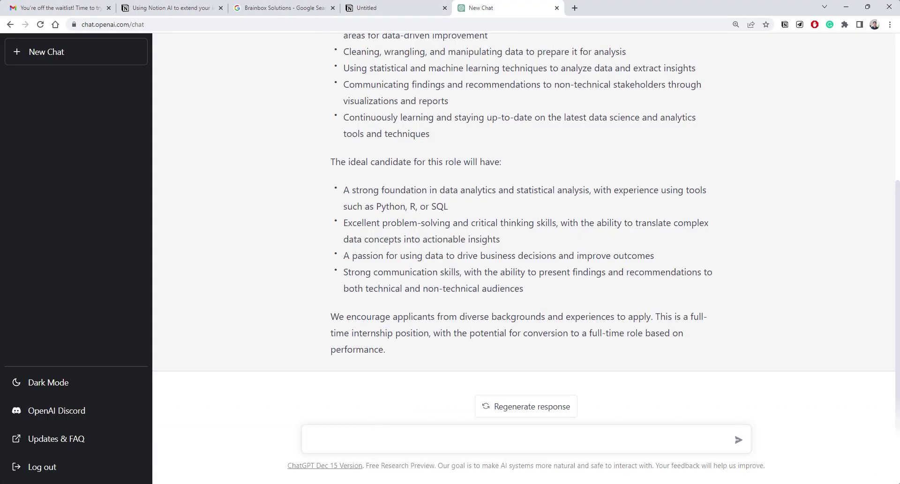
{"action": "type", "text": "Write social m"}
{"action": "key", "text": "BackSpace"}
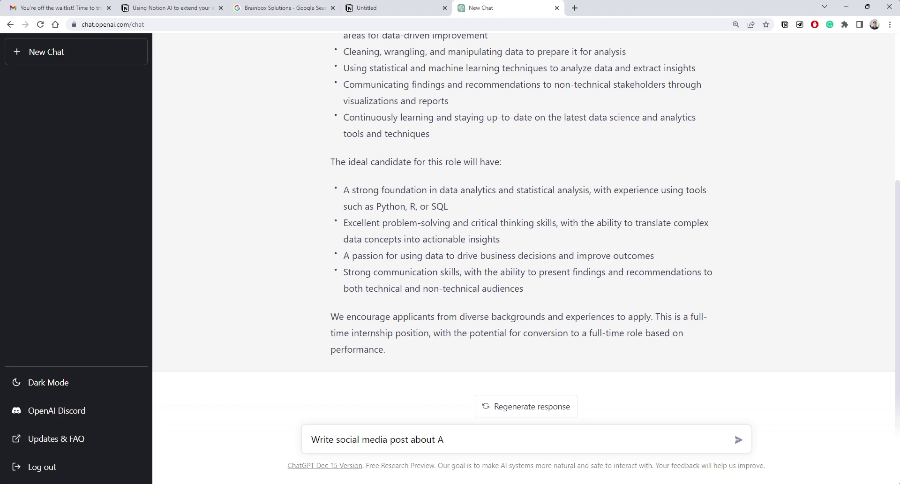
{"action": "type", "text": "ng assistent c"}
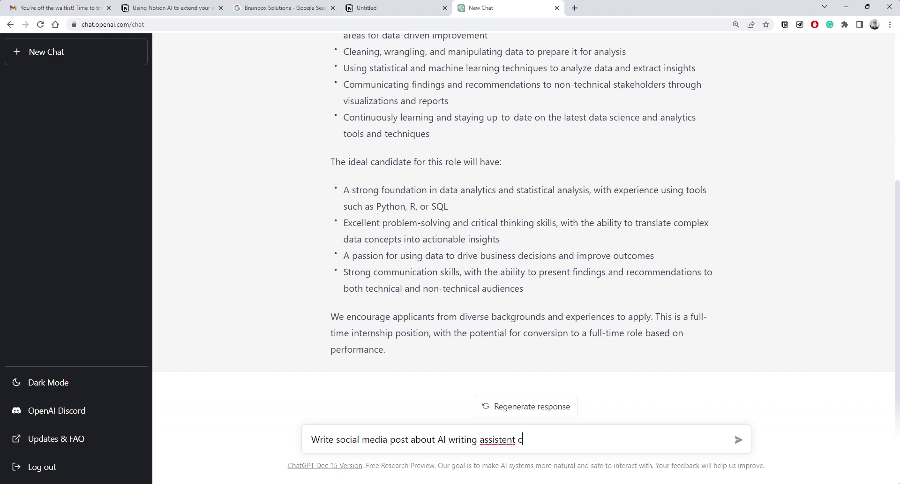
{"action": "type", "text": "alled Notion AI"}
{"action": "double_click", "coordinate": [510, 441]}
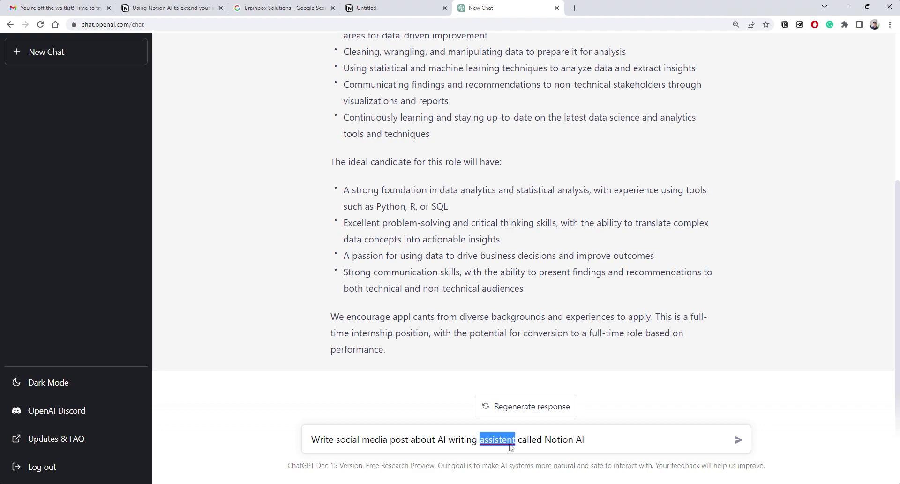
{"action": "type", "text": "assistant"}
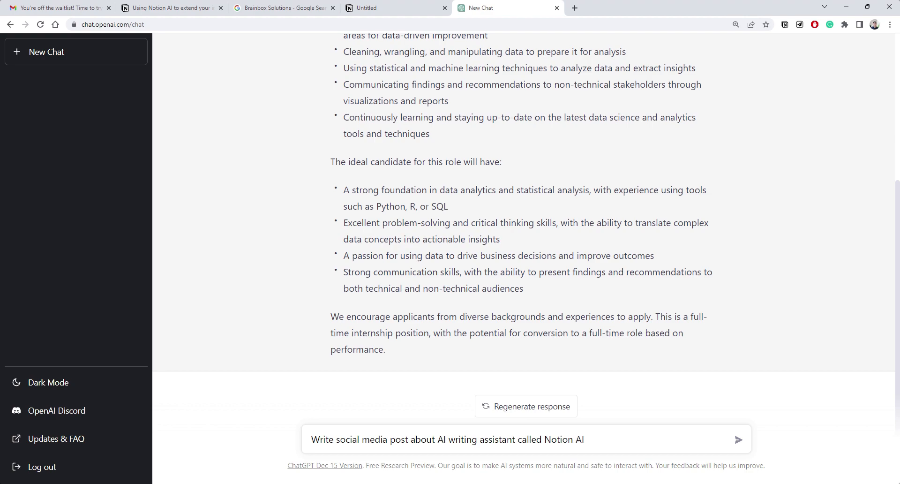
{"action": "type", "text": "review"}
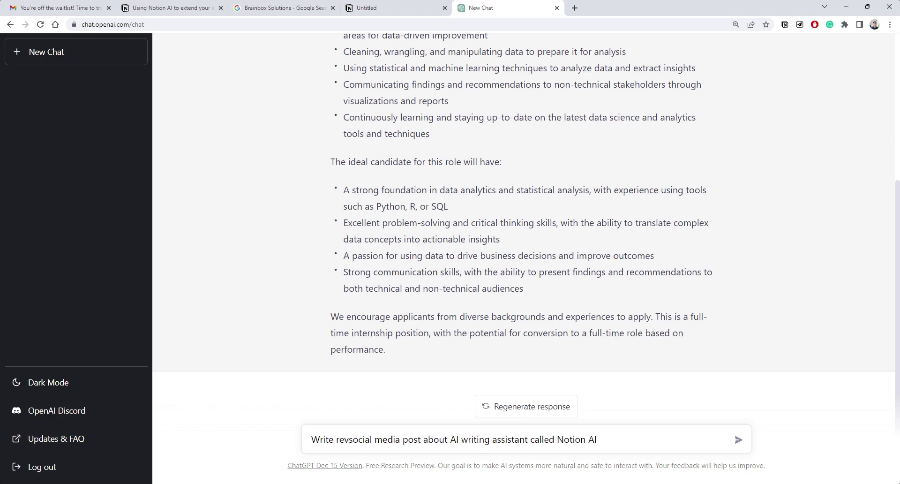
{"action": "key", "text": "ctrl+shift+Left"}
{"action": "key", "text": "BackSpace"}
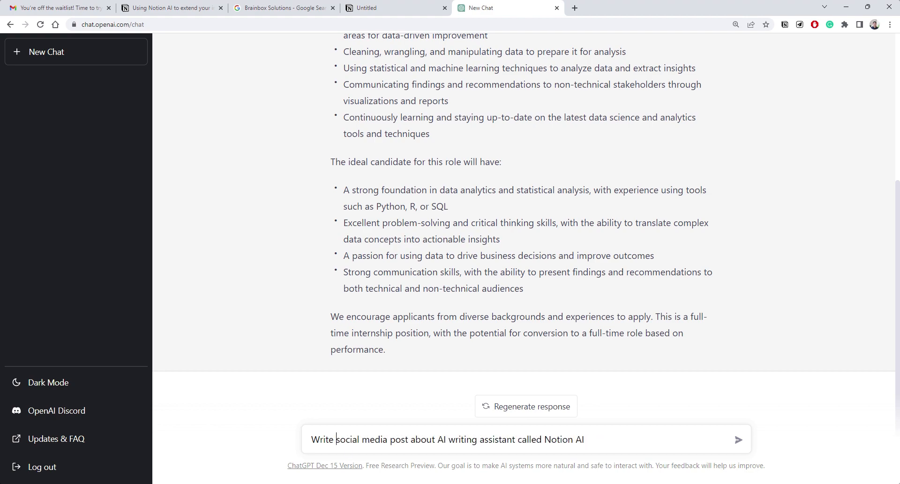
Step: Insert "review" before "post" in the social media prompt and send it to ChatGPT
{"action": "type", "text": "review"}
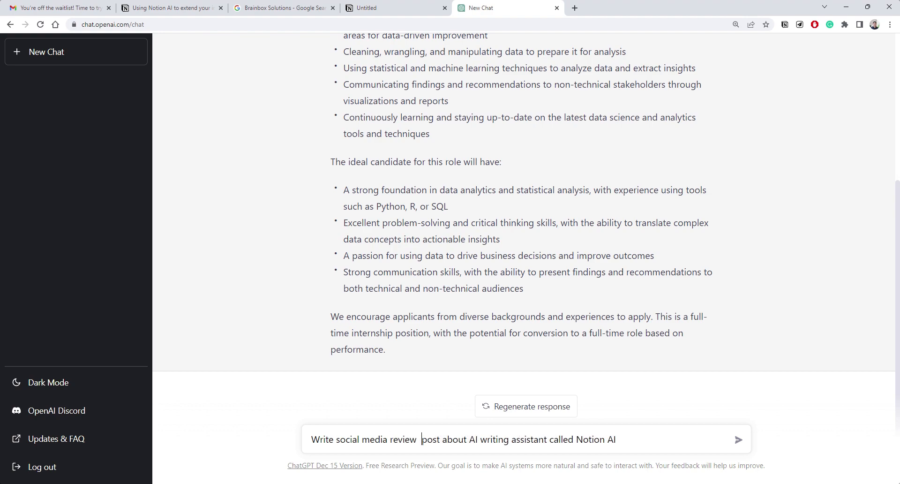
{"action": "key", "text": "Return"}
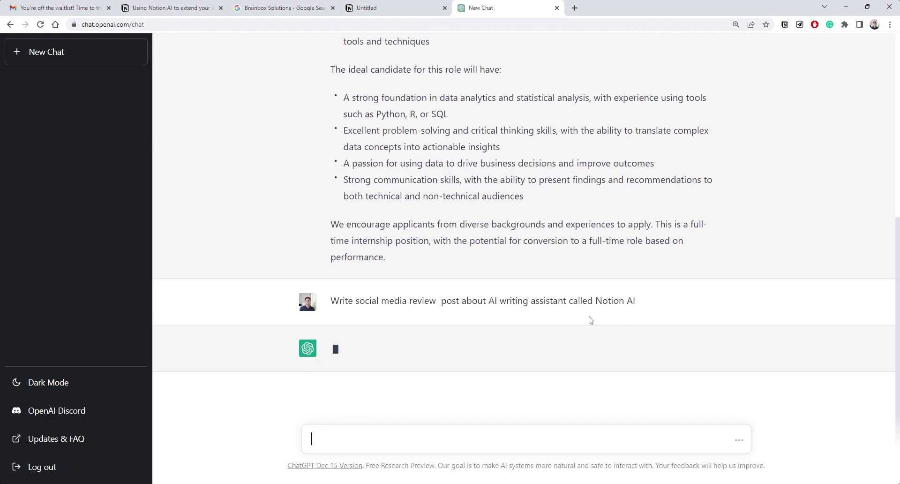
Step: Read the Notion AI review post on the Notion page and compare it with ChatGPT's social media review post
{"action": "key", "text": "ctrl+shift+Tab"}
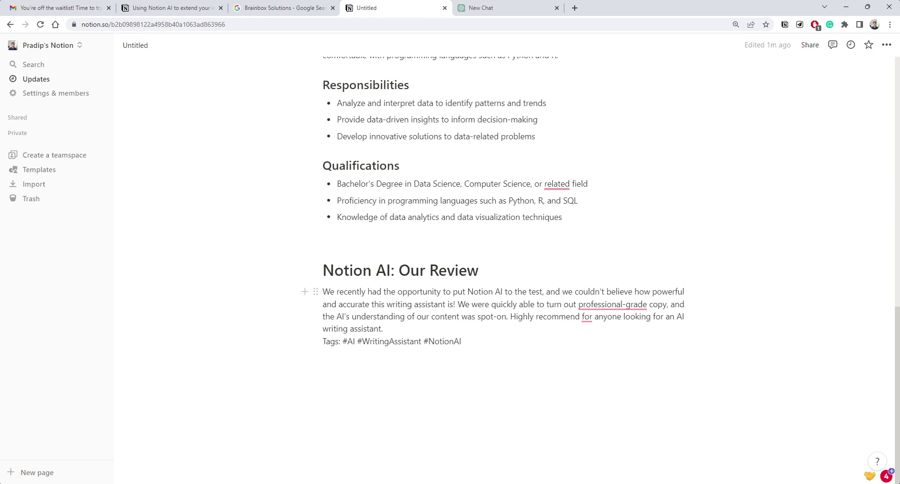
{"action": "left_click_drag", "start_coordinate": [322, 291], "coordinate": [461, 340]}
{"action": "left_click", "coordinate": [461, 341]}
{"action": "left_click", "coordinate": [457, 9]}
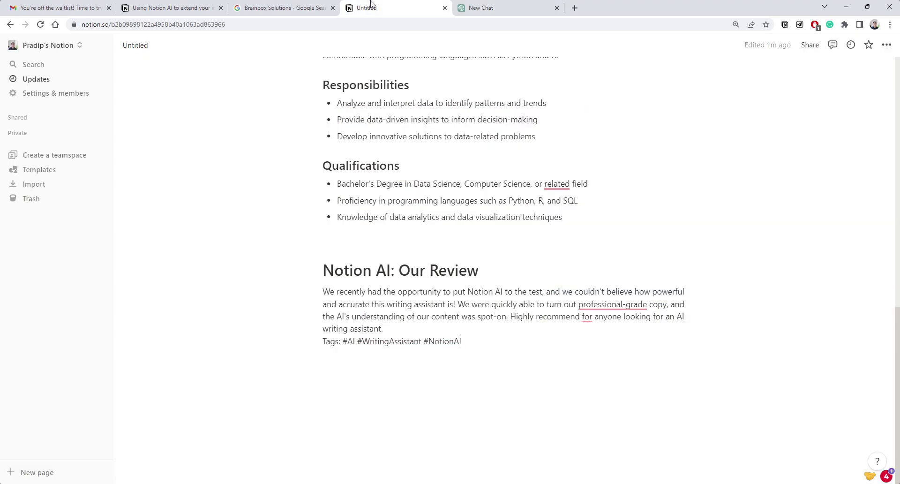
{"action": "left_click", "coordinate": [389, 7]}
{"action": "left_click", "coordinate": [495, 4]}
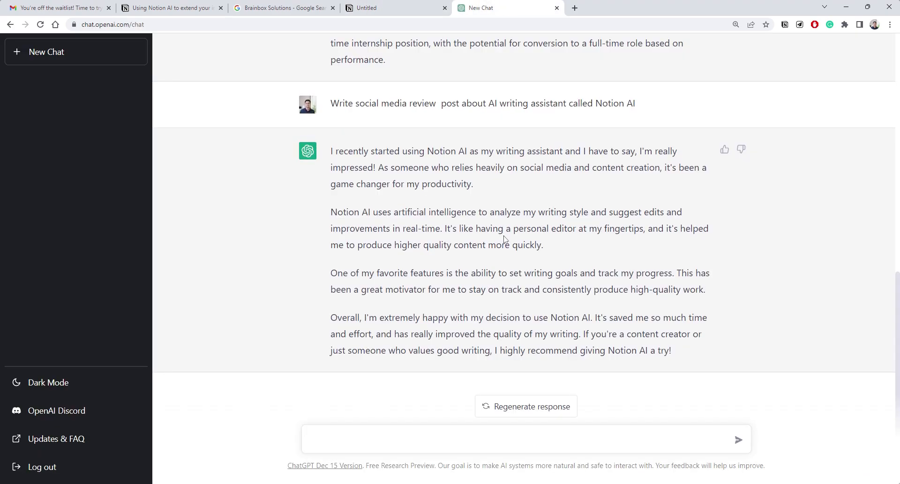
{"action": "scroll", "coordinate": [445, 140], "scroll_direction": "up", "scroll_amount": 4}
Step: Look up the Pros and Cons lists on the Notion page and send ChatGPT the prompt "Pro Cons of Freelancing vs JOb"
{"action": "left_click", "coordinate": [389, 7]}
{"action": "scroll", "coordinate": [468, 267], "scroll_direction": "up", "scroll_amount": 12}
{"action": "scroll", "coordinate": [469, 267], "scroll_direction": "down", "scroll_amount": 3}
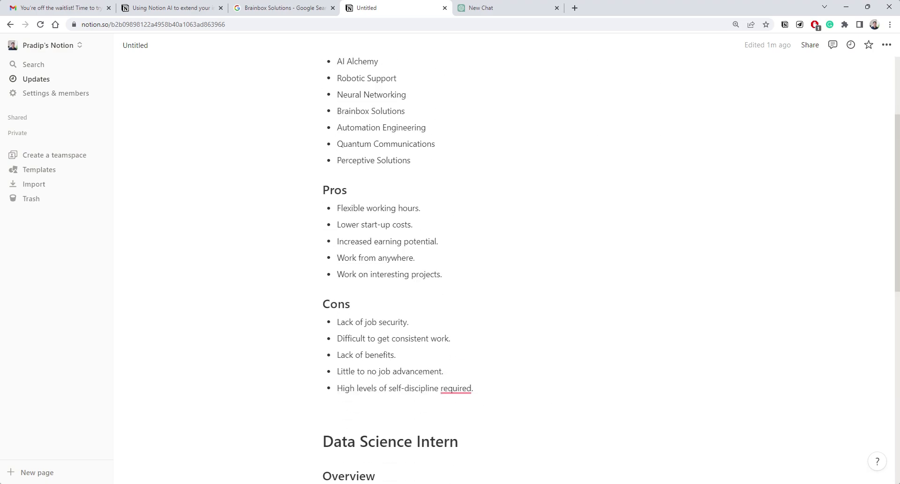
{"action": "scroll", "coordinate": [469, 267], "scroll_direction": "up", "scroll_amount": 2}
{"action": "scroll", "coordinate": [469, 267], "scroll_direction": "down", "scroll_amount": 2}
{"action": "left_click", "coordinate": [488, 7]}
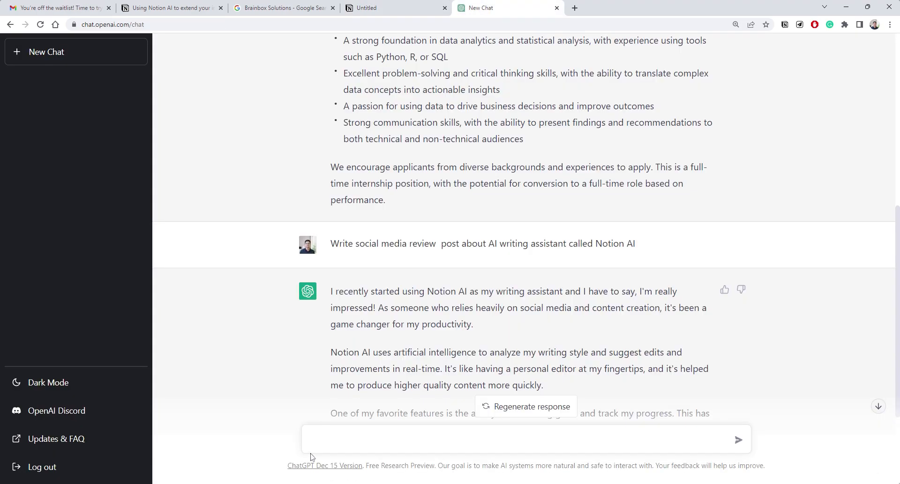
{"action": "type", "text": "Pro Cons of Freelancing vs JO"}
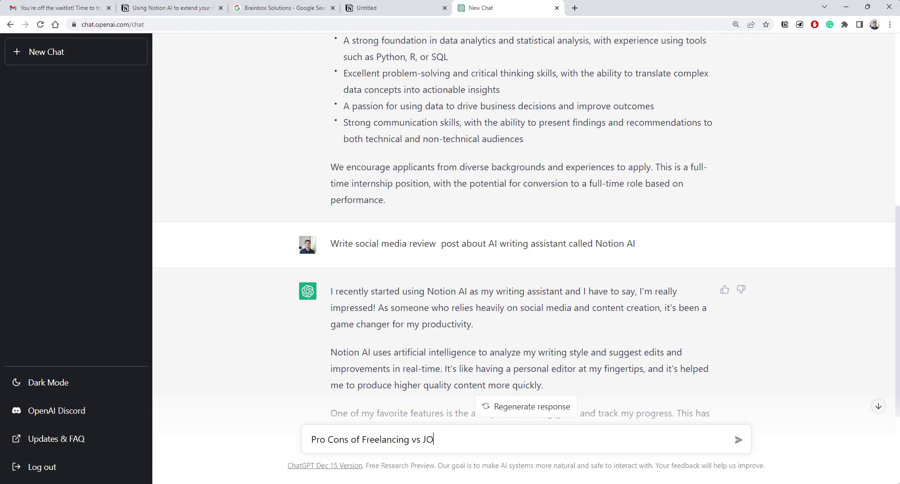
{"action": "type", "text": "B"}
{"action": "key", "text": "Return"}
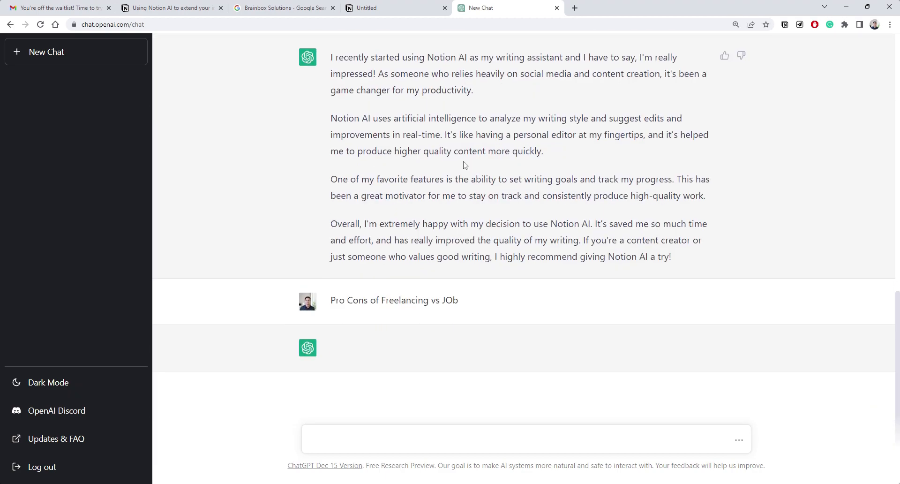
Step: Return to the Notion page and review its Pros and Cons lists
{"action": "left_click", "coordinate": [406, 8]}
{"action": "scroll", "coordinate": [403, 300], "scroll_direction": "up", "scroll_amount": 1}
{"action": "scroll", "coordinate": [403, 300], "scroll_direction": "down", "scroll_amount": 3}
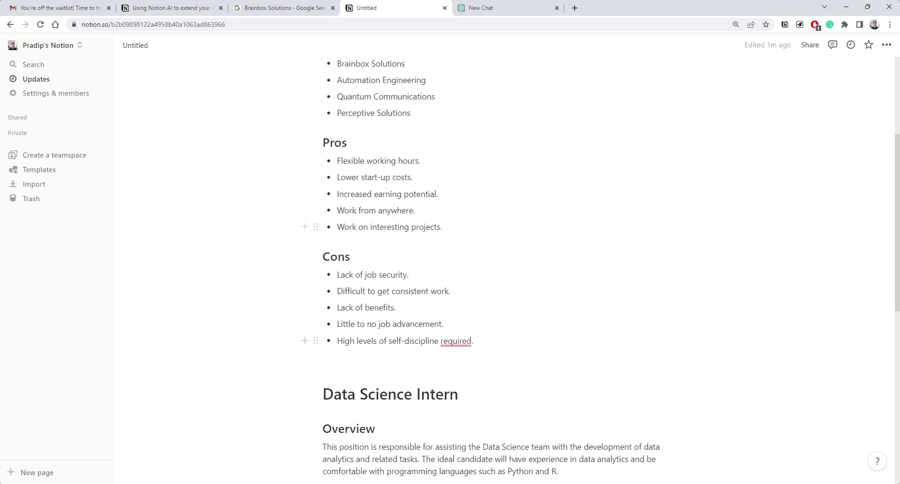
Step: Compare ChatGPT's freelancing and traditional job pros and cons with the Pros and Cons lists on the Notion page
{"action": "left_click", "coordinate": [513, 5]}
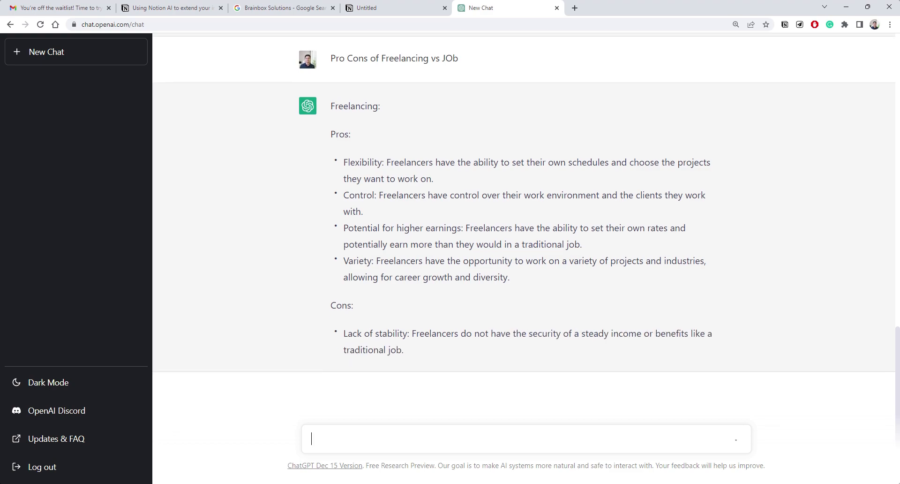
{"action": "left_click", "coordinate": [403, 7]}
{"action": "scroll", "coordinate": [506, 263], "scroll_direction": "down", "scroll_amount": 2}
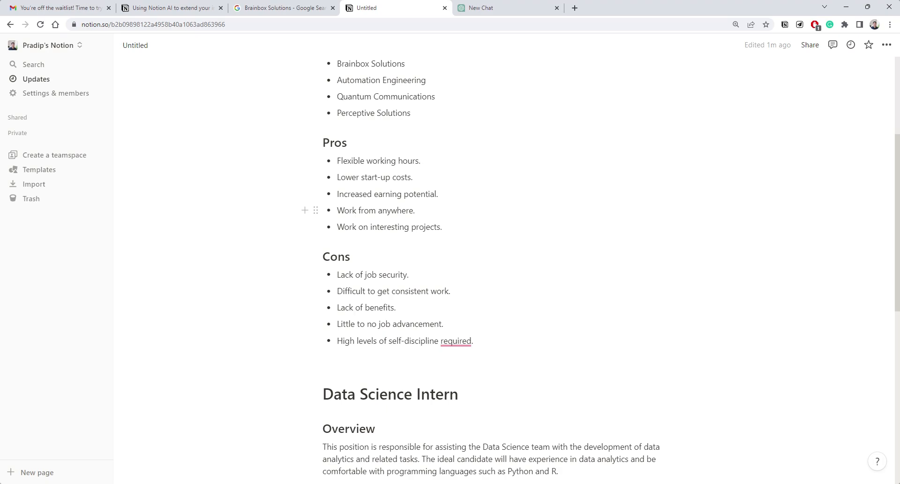
{"action": "left_click", "coordinate": [497, 7]}
{"action": "scroll", "coordinate": [495, 224], "scroll_direction": "up", "scroll_amount": 3}
{"action": "scroll", "coordinate": [495, 224], "scroll_direction": "up", "scroll_amount": 3}
{"action": "left_click_drag", "start_coordinate": [335, 59], "coordinate": [393, 62]}
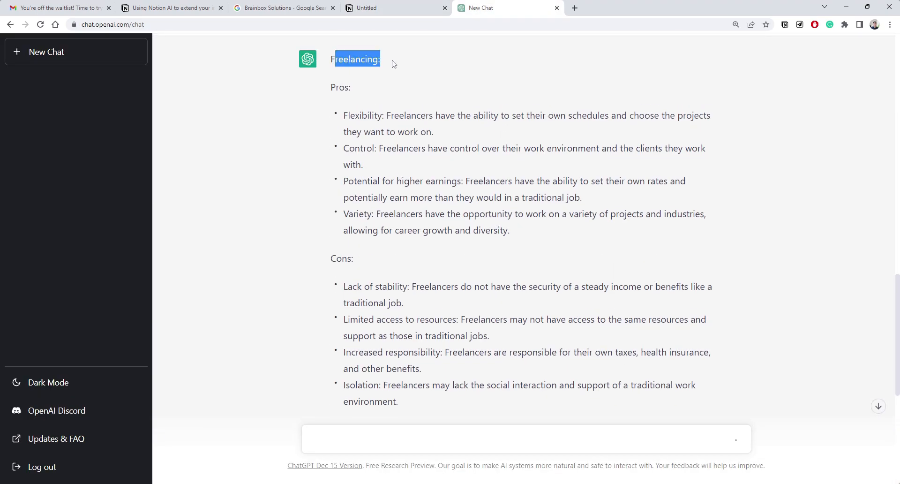
{"action": "double_click", "coordinate": [340, 87]}
{"action": "double_click", "coordinate": [340, 259]}
{"action": "scroll", "coordinate": [424, 219], "scroll_direction": "down", "scroll_amount": 7}
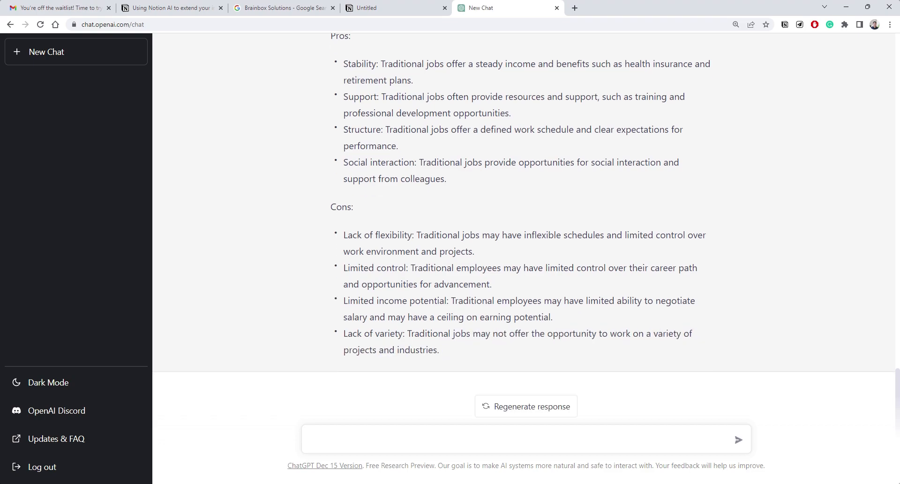
{"action": "scroll", "coordinate": [523, 223], "scroll_direction": "up", "scroll_amount": 9}
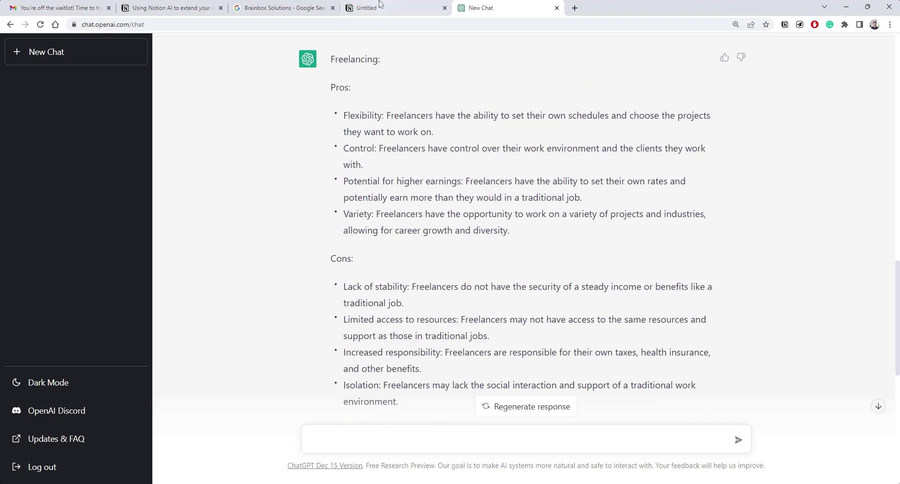
Step: Recheck the Notion page's Pros and Cons lists and ChatGPT's earlier answers, and return to the start of the Notion page
{"action": "left_click", "coordinate": [379, 6]}
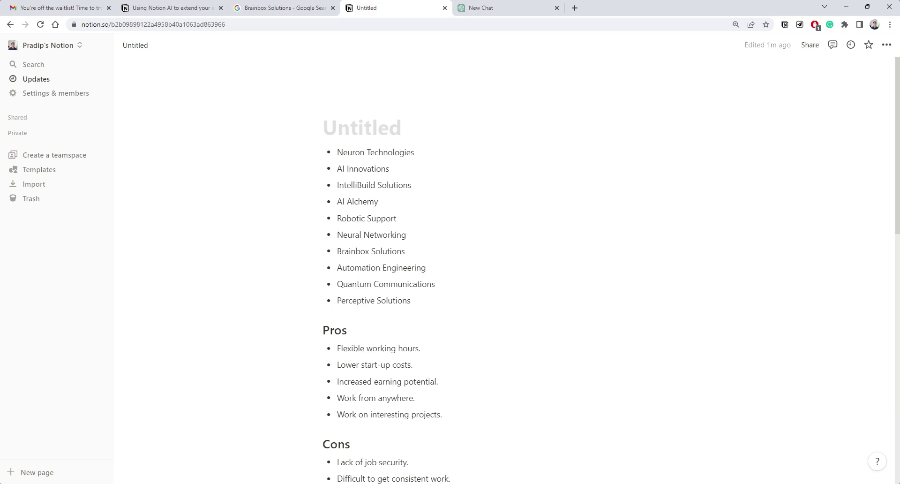
{"action": "scroll", "coordinate": [506, 262], "scroll_direction": "down", "scroll_amount": 5}
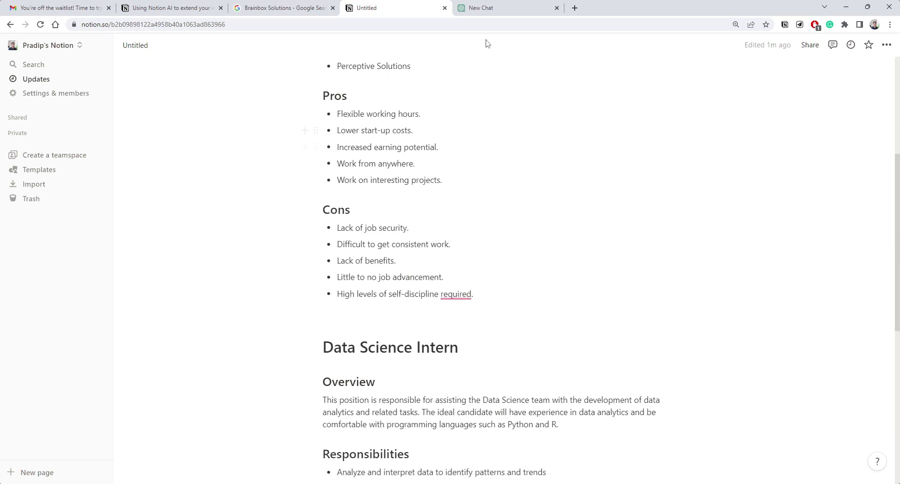
{"action": "left_click", "coordinate": [487, 8]}
{"action": "scroll", "coordinate": [478, 108], "scroll_direction": "up", "scroll_amount": 7}
{"action": "left_click", "coordinate": [401, 5]}
{"action": "scroll", "coordinate": [506, 262], "scroll_direction": "up", "scroll_amount": 5}
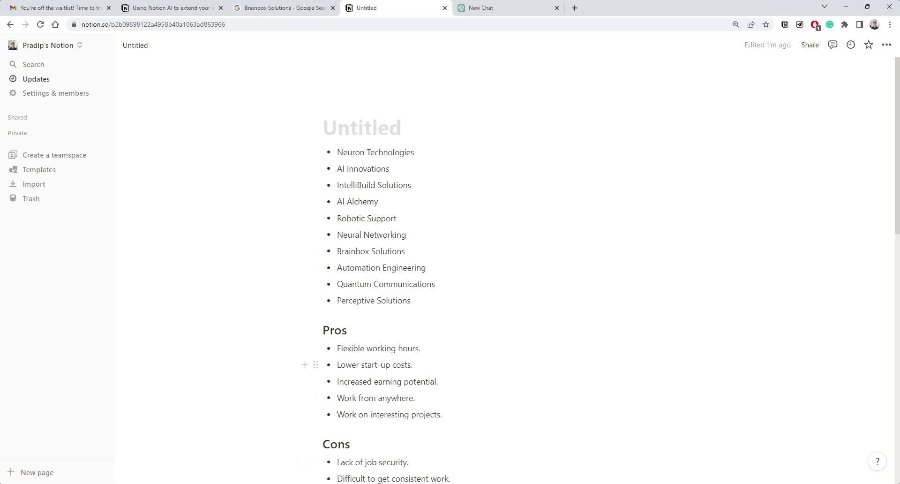
Step: Examine the AI writing options matching "p" on the empty line below the Notion AI review post
{"action": "scroll", "coordinate": [503, 262], "scroll_direction": "down", "scroll_amount": 12}
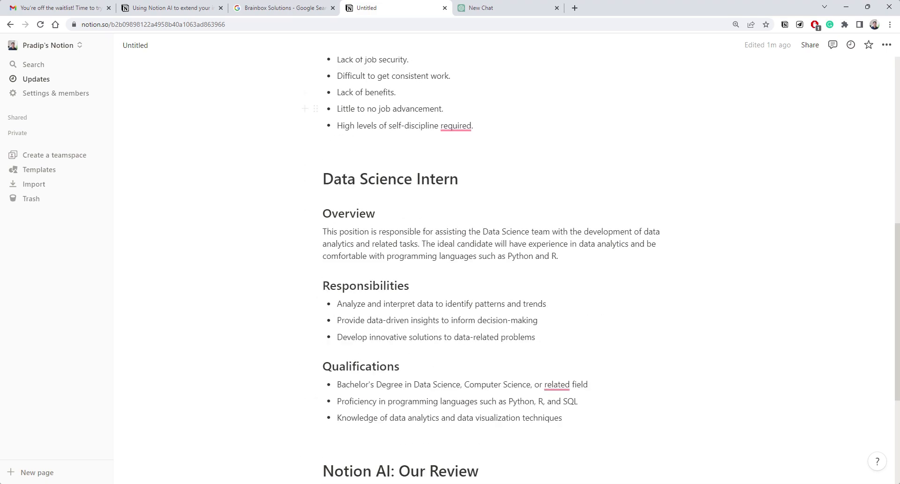
{"action": "left_click", "coordinate": [363, 374]}
{"action": "type", "text": "/p"}
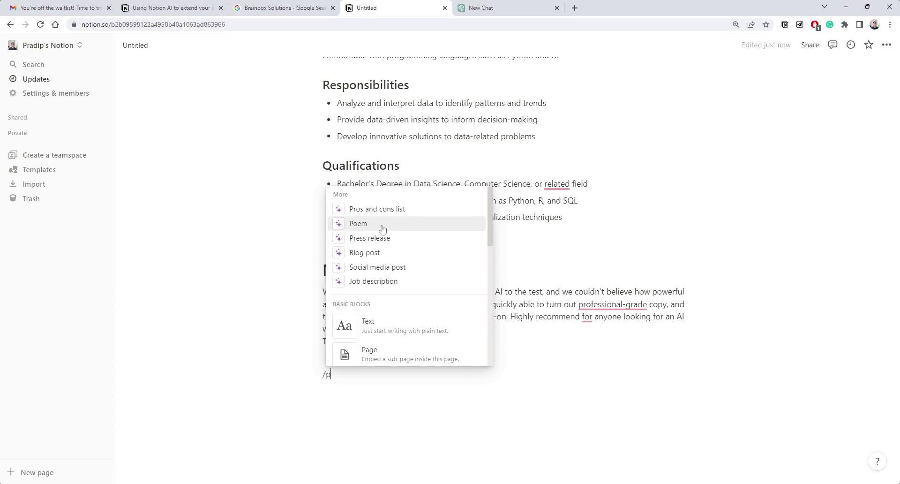
{"action": "scroll", "coordinate": [354, 217], "scroll_direction": "down", "scroll_amount": 2}
{"action": "scroll", "coordinate": [378, 283], "scroll_direction": "up", "scroll_amount": 2}
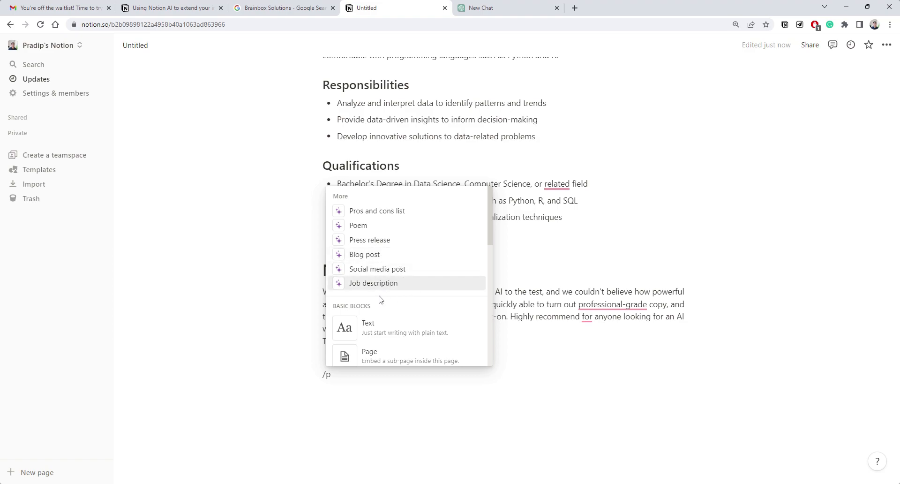
{"action": "scroll", "coordinate": [394, 255], "scroll_direction": "down", "scroll_amount": 5}
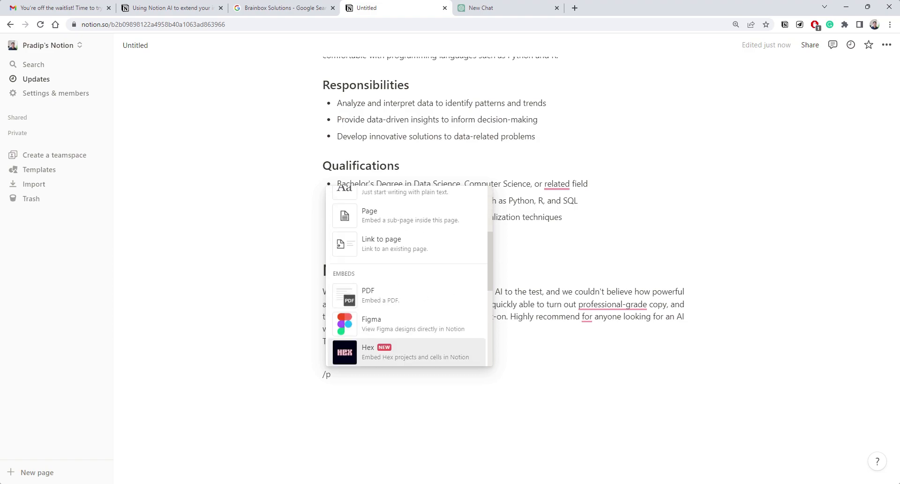
{"action": "key", "text": "Escape"}
{"action": "key", "text": "BackSpace"}
{"action": "key", "text": "BackSpace"}
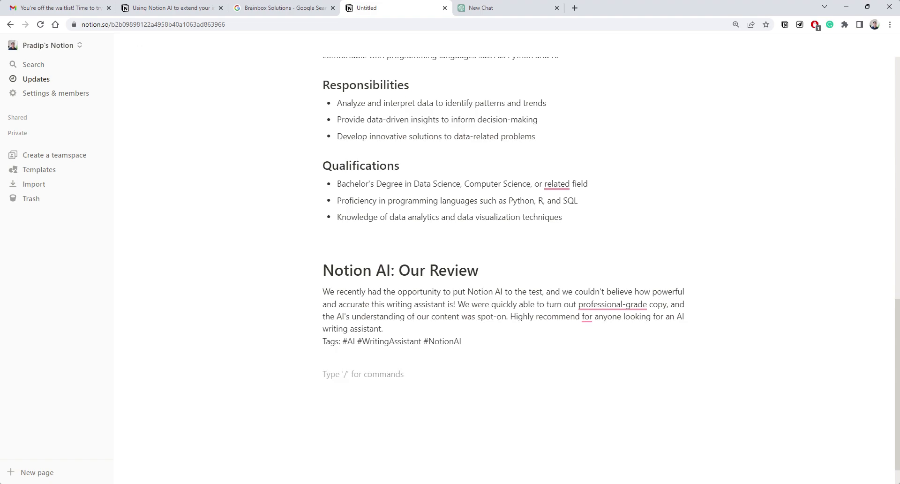
{"action": "type", "text": "/"}
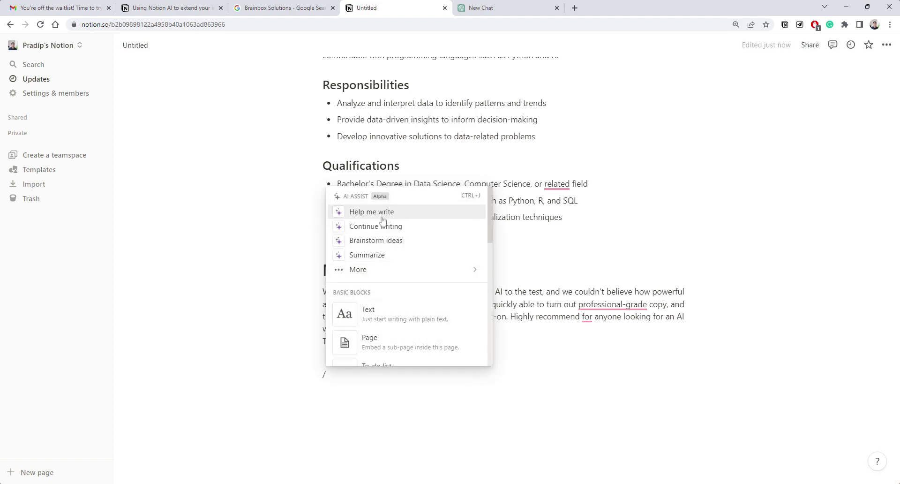
{"action": "mouse_move", "coordinate": [405, 273]}
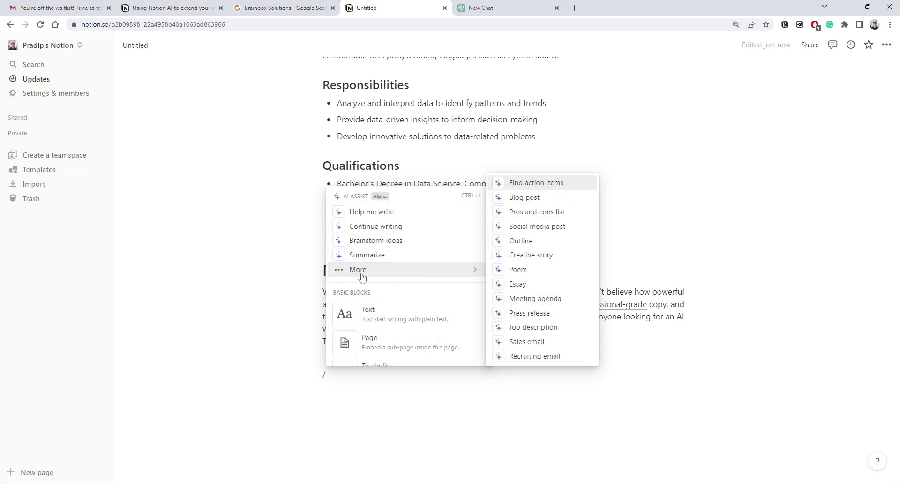
{"action": "left_click", "coordinate": [373, 240]}
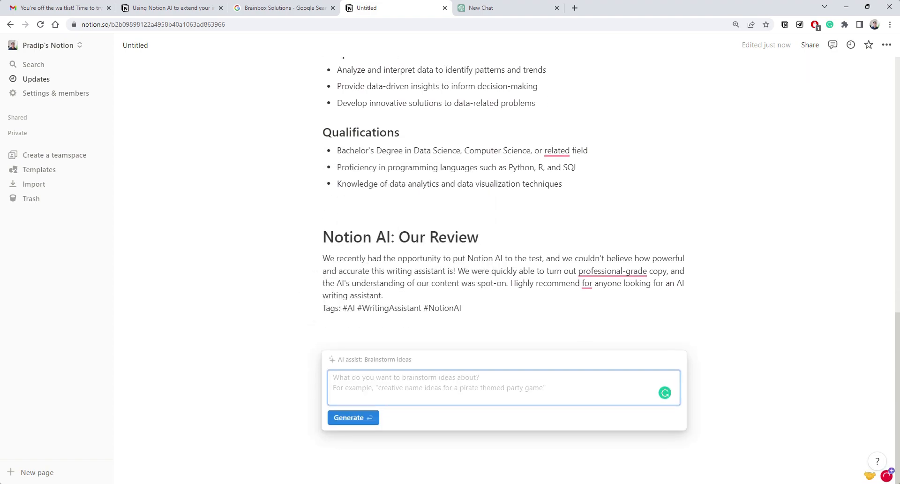
{"action": "type", "text": "AI NLP Microsaas ideas"}
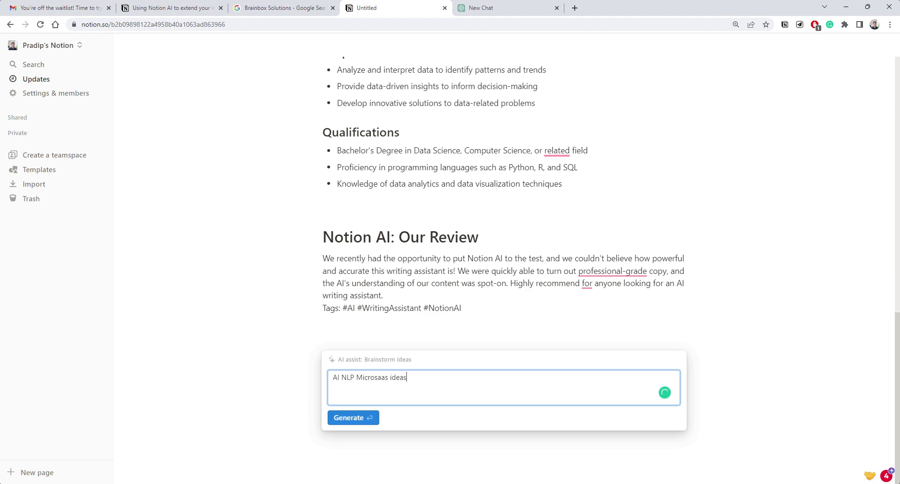
{"action": "key", "text": "ctrl+a"}
{"action": "key", "text": "Return"}
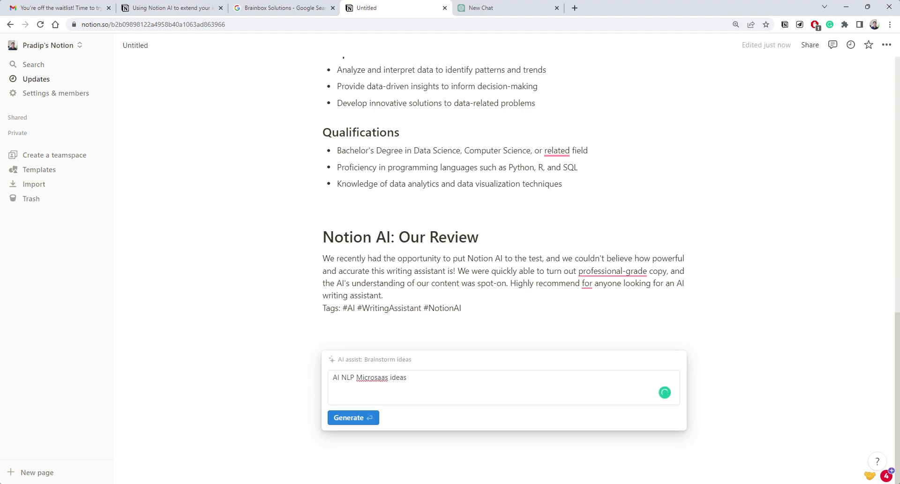
{"action": "left_click_drag", "start_coordinate": [411, 360], "coordinate": [364, 359]}
{"action": "left_click_drag", "start_coordinate": [407, 377], "coordinate": [332, 377]}
{"action": "key", "text": "Escape"}
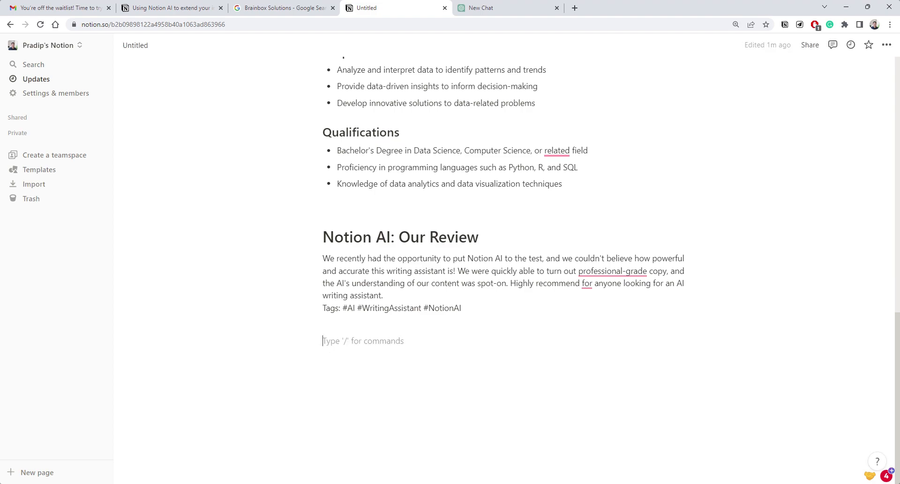
Step: Generate brainstormed ideas with Notion AI from the prompt "AI NLP Microsaas ideas" below the review post, copying the prompt text
{"action": "type", "text": "/"}
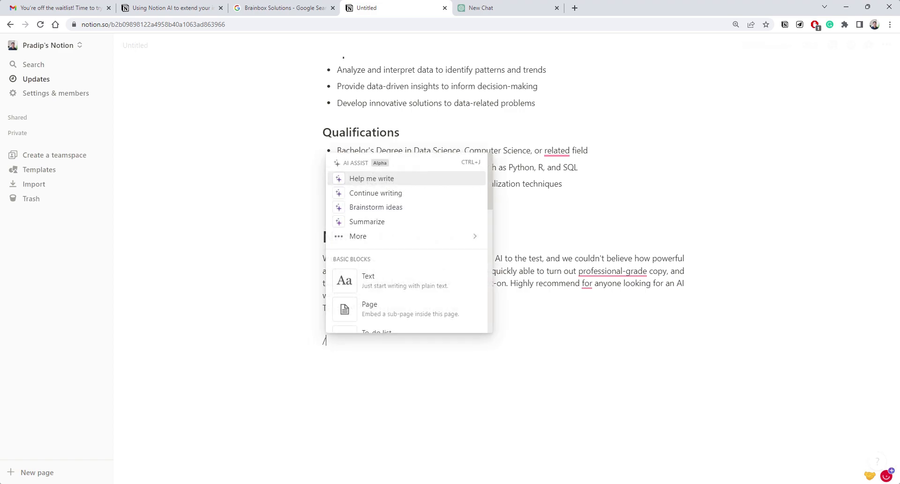
{"action": "left_click", "coordinate": [383, 209]}
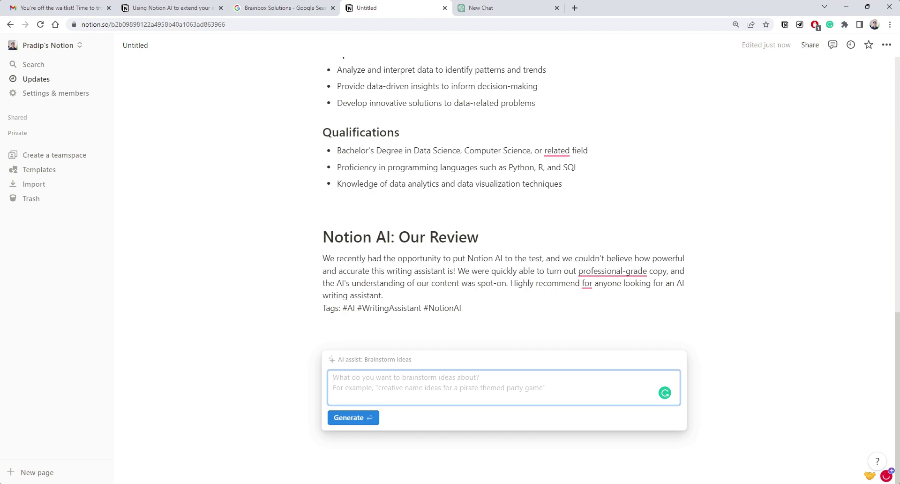
{"action": "type", "text": "A"}
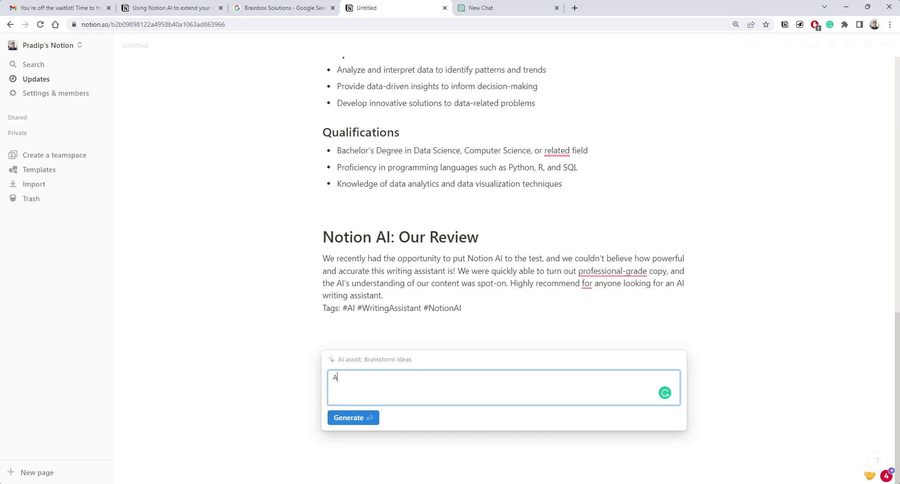
{"action": "type", "text": "I NLP Microsaas ideas"}
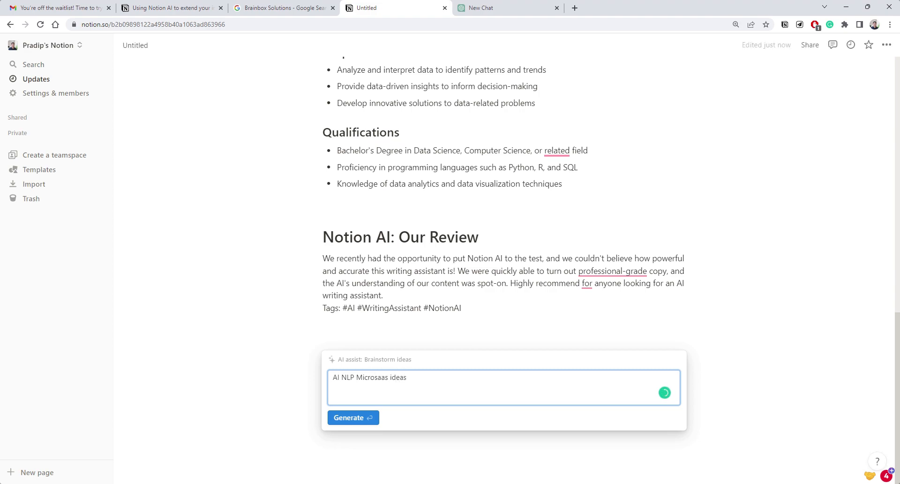
{"action": "key", "text": "ctrl+a"}
{"action": "key", "text": "ctrl+c"}
{"action": "left_click", "coordinate": [356, 417]}
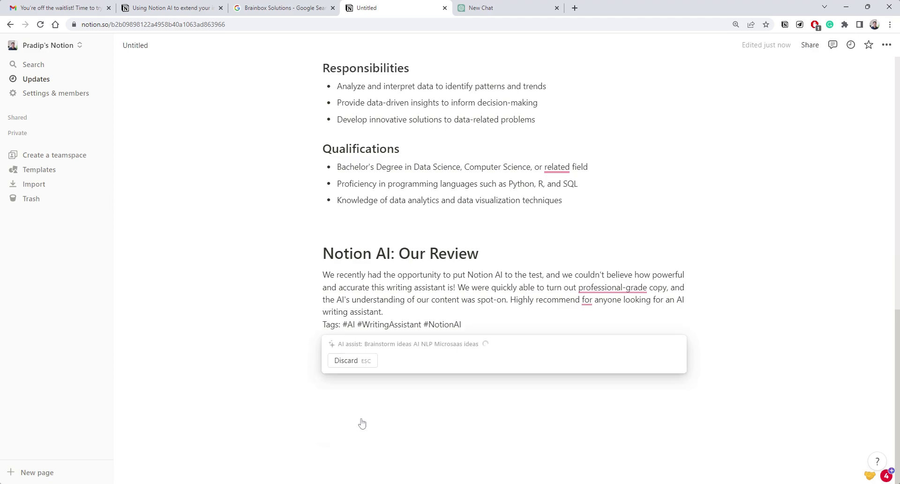
Step: Switch to ChatGPT and send it the copied prompt as "Brainstorm AI NLP Microsaas ideas"
{"action": "left_click", "coordinate": [500, 5]}
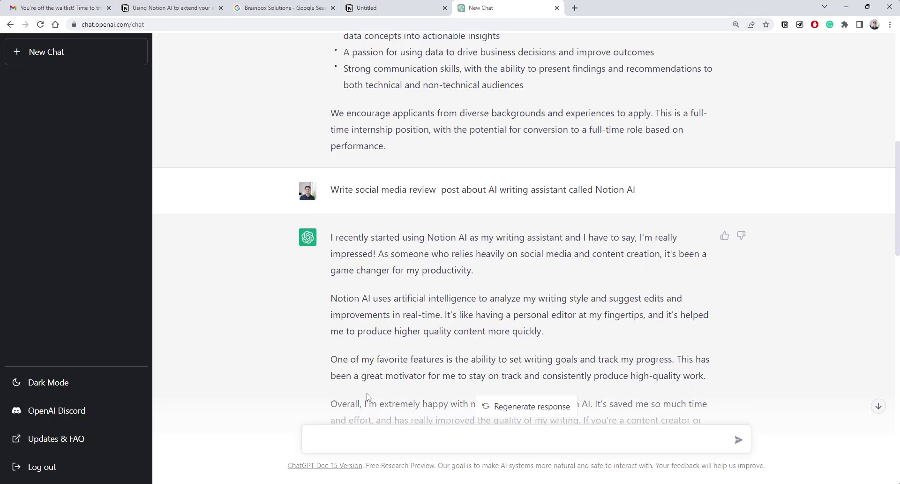
{"action": "scroll", "coordinate": [368, 396], "scroll_direction": "down", "scroll_amount": 15}
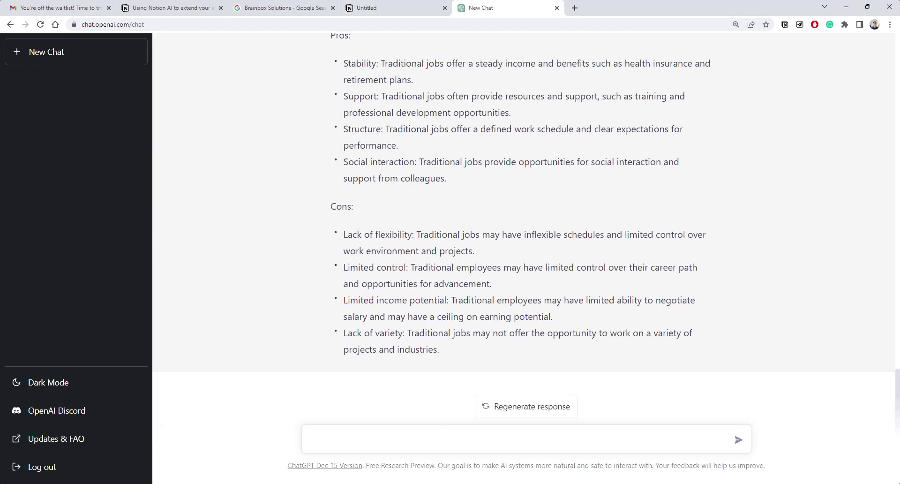
{"action": "key", "text": "ctrl+v"}
{"action": "key", "text": "Home"}
{"action": "type", "text": "Brain"}
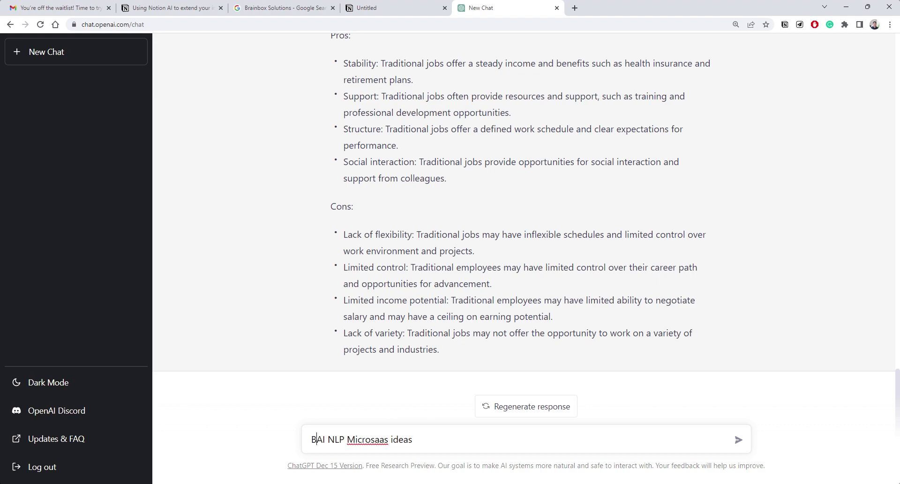
{"action": "type", "text": "storm"}
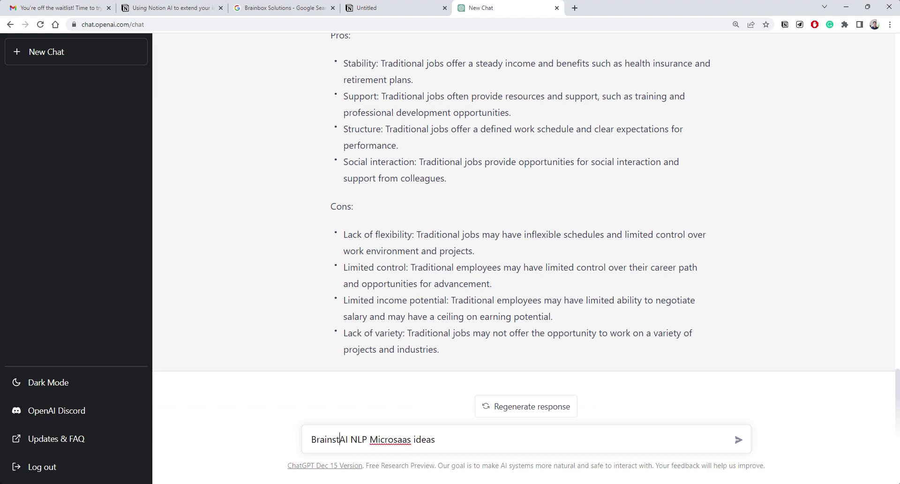
{"action": "key", "text": "Return"}
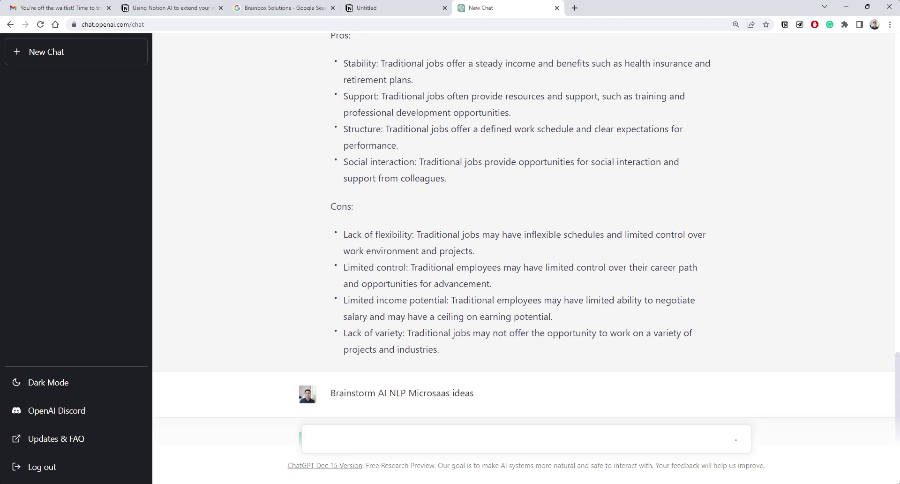
Step: Return to the Notion page and keep the generated list of microsaas ideas
{"action": "key", "text": "ctrl+shift+Tab"}
{"action": "scroll", "coordinate": [469, 241], "scroll_direction": "down", "scroll_amount": 4}
{"action": "key", "text": "Return"}
Step: Read Notion AI's microsaas ideas one by one and compare them with ChatGPT's brainstormed ideas
{"action": "left_click_drag", "start_coordinate": [337, 192], "coordinate": [463, 192]}
{"action": "left_click", "coordinate": [463, 193]}
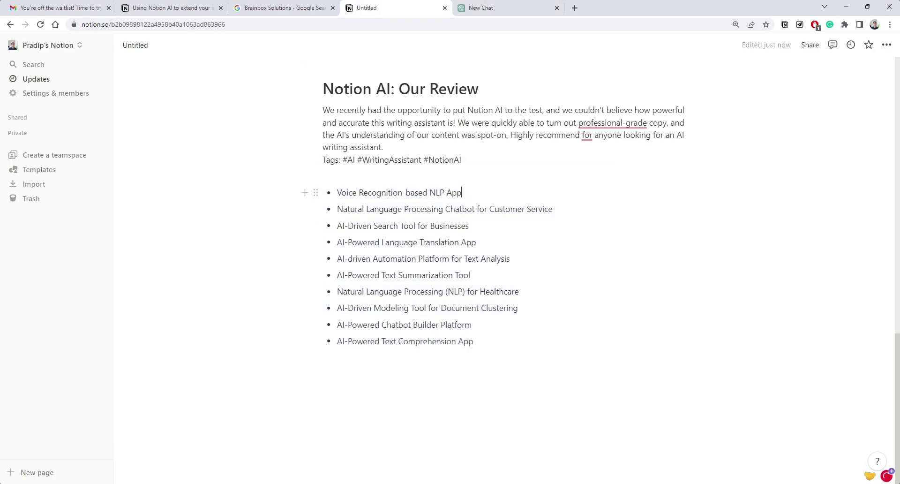
{"action": "left_click_drag", "start_coordinate": [336, 209], "coordinate": [552, 208]}
{"action": "left_click", "coordinate": [552, 209]}
{"action": "left_click_drag", "start_coordinate": [337, 225], "coordinate": [469, 226]}
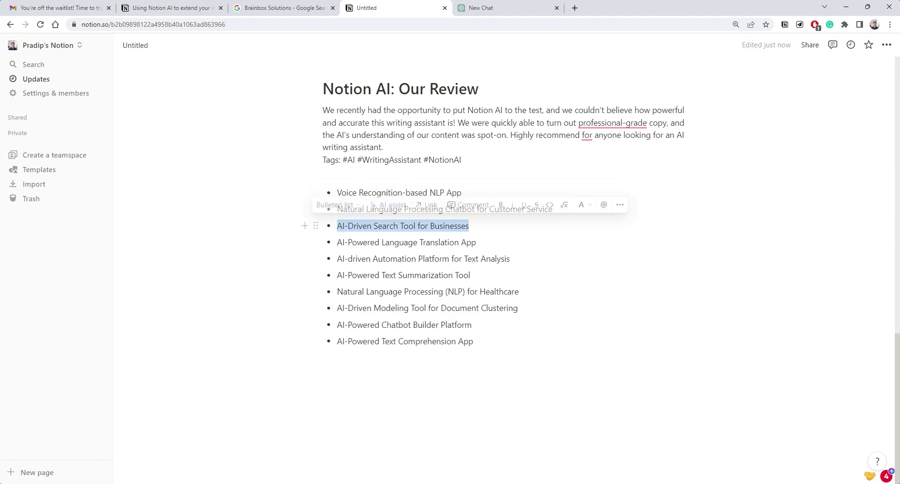
{"action": "left_click", "coordinate": [469, 225]}
{"action": "left_click_drag", "start_coordinate": [336, 242], "coordinate": [475, 242]}
{"action": "left_click", "coordinate": [476, 242]}
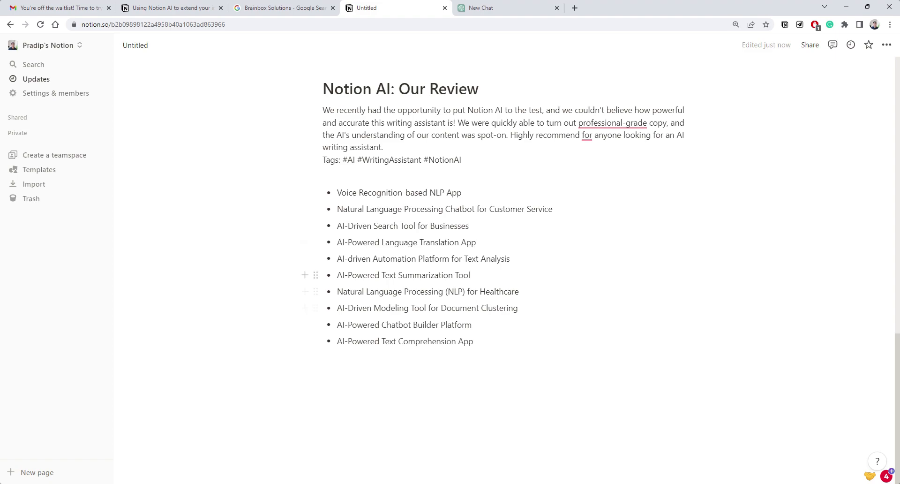
{"action": "left_click", "coordinate": [482, 8]}
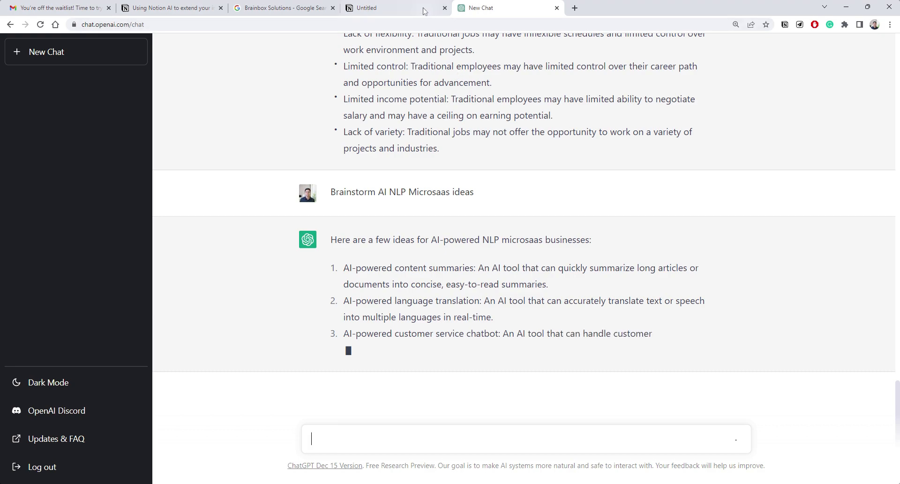
{"action": "left_click", "coordinate": [417, 7]}
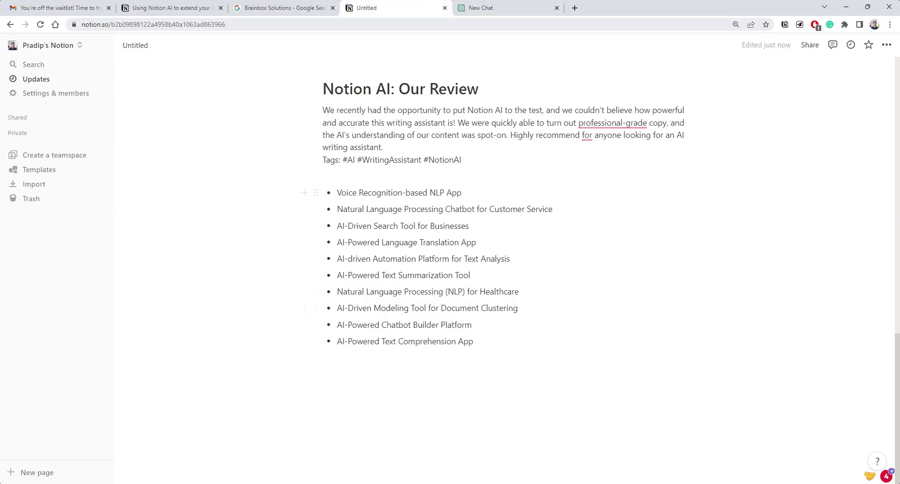
{"action": "left_click", "coordinate": [482, 8]}
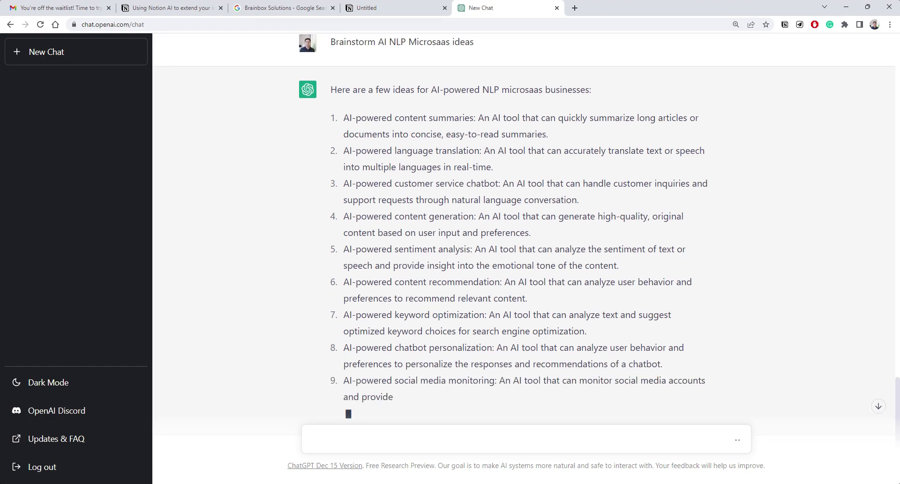
Step: Read ChatGPT's content summaries and language translation ideas with their explanations, checking them against Notion AI's list
{"action": "left_click_drag", "start_coordinate": [478, 117], "coordinate": [552, 141]}
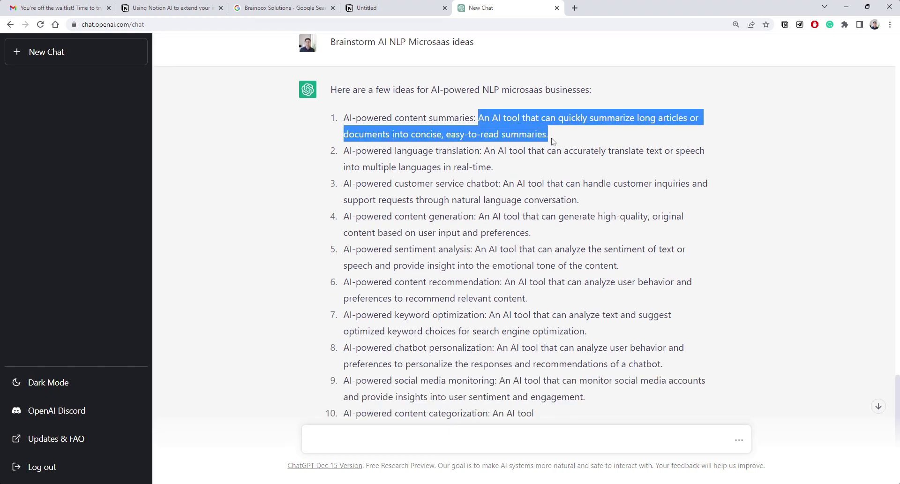
{"action": "key", "text": "ctrl+shift+Tab"}
{"action": "left_click_drag", "start_coordinate": [474, 341], "coordinate": [342, 192]}
{"action": "left_click", "coordinate": [485, 3]}
{"action": "left_click", "coordinate": [520, 188]}
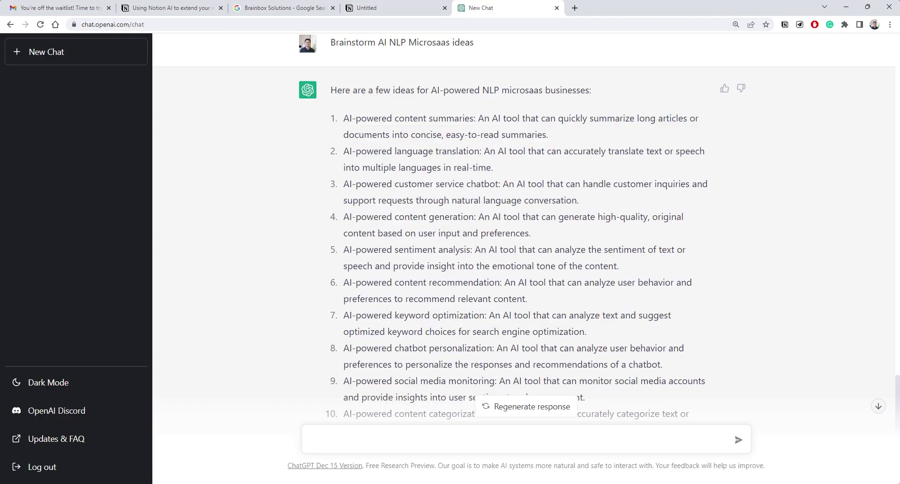
{"action": "scroll", "coordinate": [520, 225], "scroll_direction": "up", "scroll_amount": 2}
{"action": "scroll", "coordinate": [520, 225], "scroll_direction": "down", "scroll_amount": 1}
{"action": "left_click_drag", "start_coordinate": [343, 165], "coordinate": [569, 165]}
{"action": "left_click", "coordinate": [611, 171]}
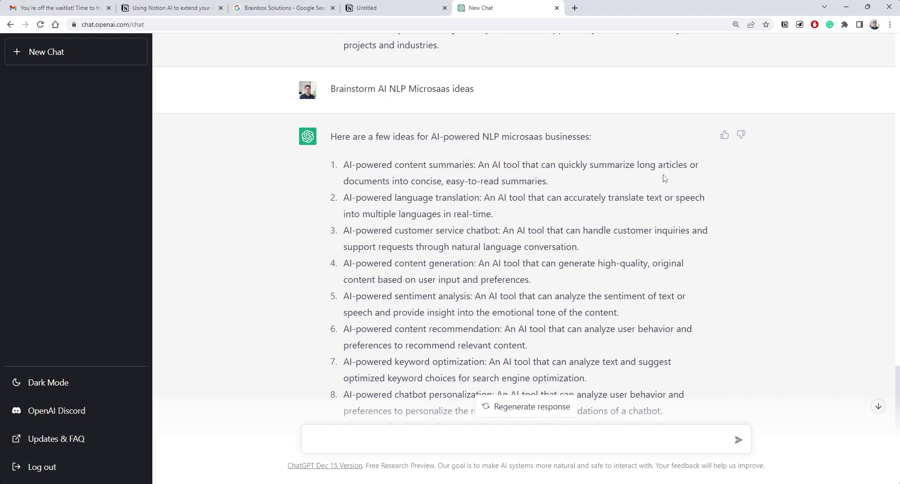
{"action": "left_click_drag", "start_coordinate": [344, 180], "coordinate": [557, 181]}
{"action": "left_click", "coordinate": [560, 182]}
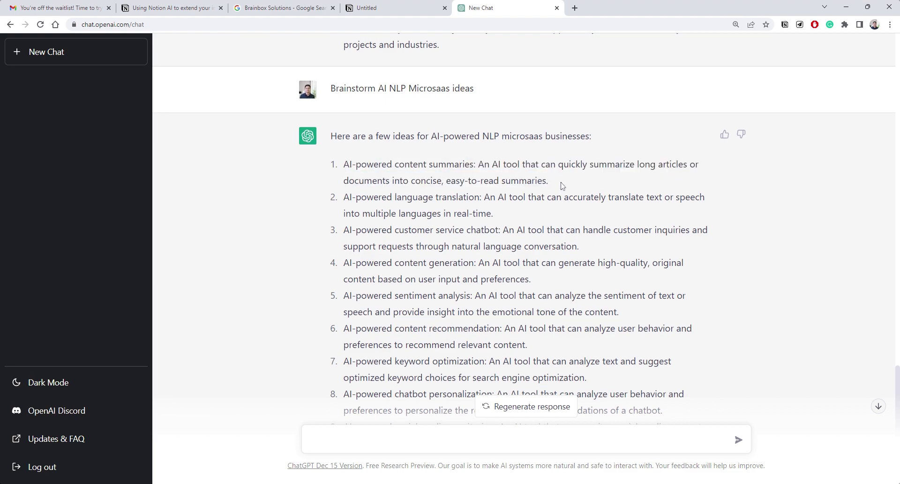
{"action": "scroll", "coordinate": [560, 181], "scroll_direction": "down", "scroll_amount": 1}
{"action": "left_click_drag", "start_coordinate": [483, 150], "coordinate": [338, 157]}
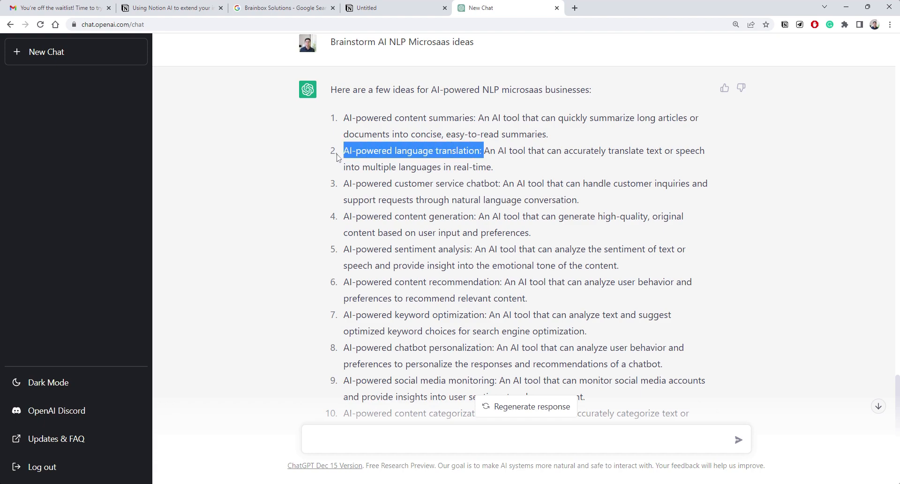
{"action": "left_click", "coordinate": [494, 165]}
{"action": "left_click_drag", "start_coordinate": [484, 150], "coordinate": [339, 156]}
{"action": "left_click", "coordinate": [396, 200]}
{"action": "scroll", "coordinate": [396, 200], "scroll_direction": "down", "scroll_amount": 2}
{"action": "scroll", "coordinate": [523, 202], "scroll_direction": "up", "scroll_amount": 3}
Step: Look back over the Notion page's generated content and ChatGPT's earlier answers to compare their level of detail
{"action": "left_click", "coordinate": [375, 14]}
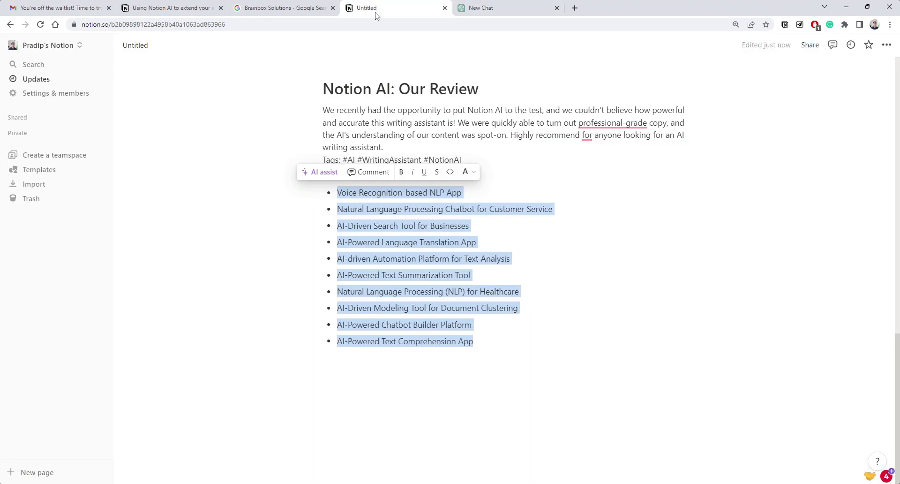
{"action": "left_click", "coordinate": [532, 227]}
{"action": "scroll", "coordinate": [532, 227], "scroll_direction": "up", "scroll_amount": 4}
{"action": "scroll", "coordinate": [532, 227], "scroll_direction": "down", "scroll_amount": 3}
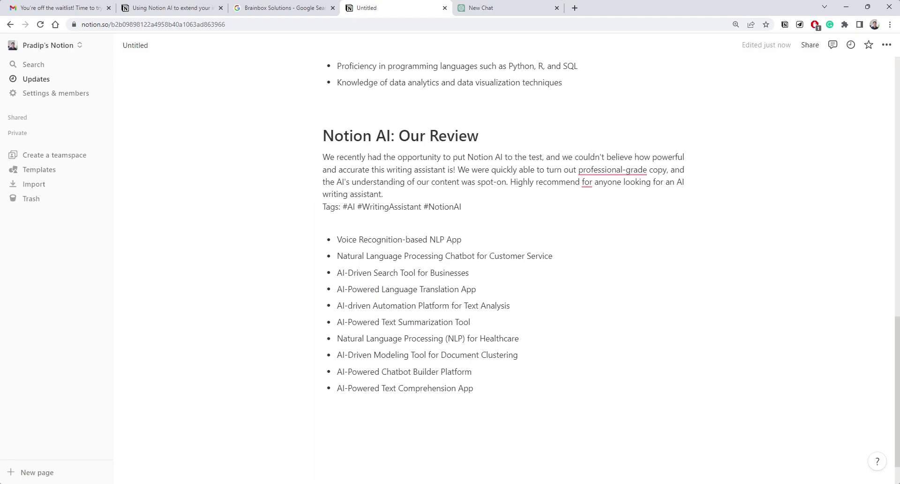
{"action": "left_click", "coordinate": [498, 12]}
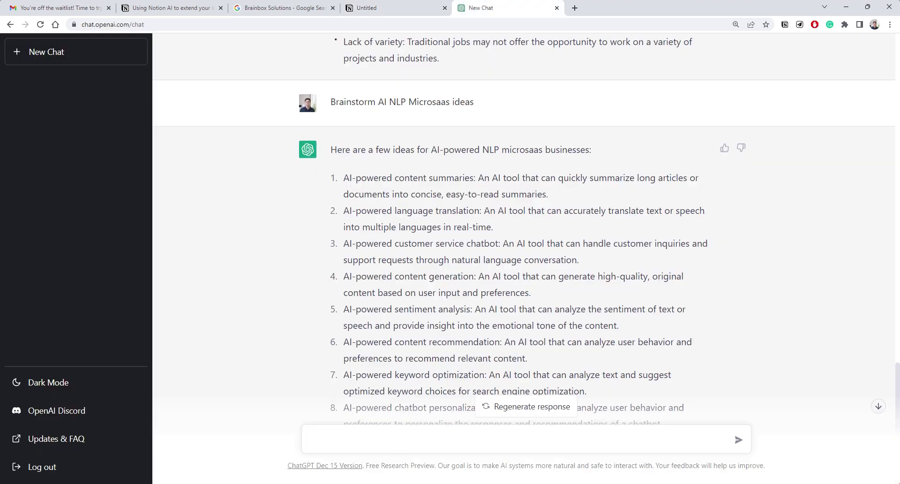
{"action": "scroll", "coordinate": [428, 234], "scroll_direction": "down", "scroll_amount": 3}
{"action": "scroll", "coordinate": [428, 235], "scroll_direction": "up", "scroll_amount": 8}
{"action": "scroll", "coordinate": [428, 234], "scroll_direction": "up", "scroll_amount": 10}
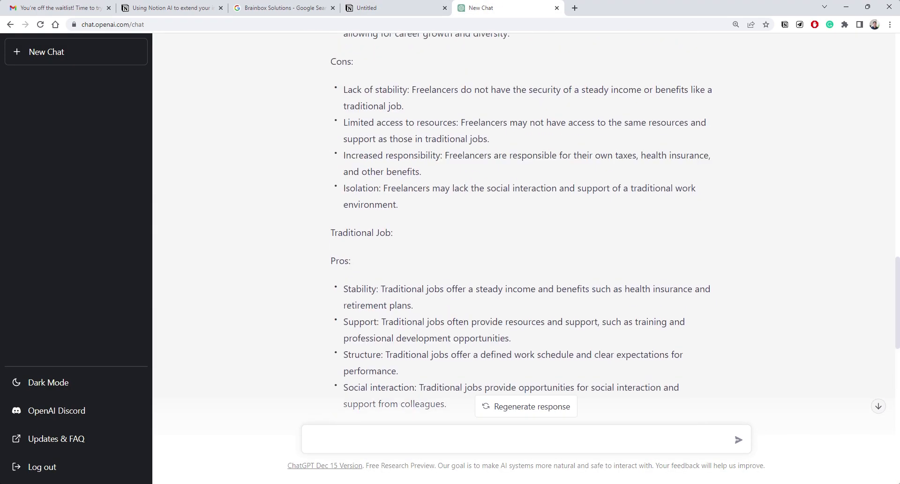
{"action": "left_click", "coordinate": [397, 4]}
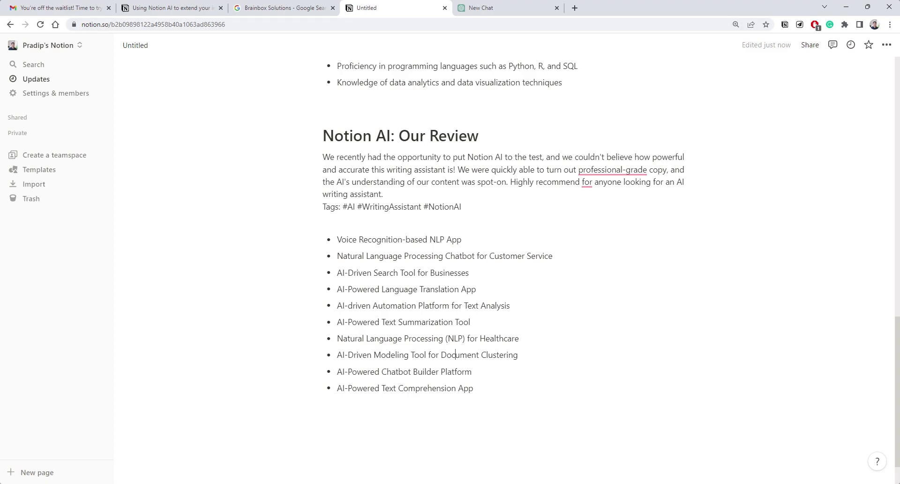
{"action": "scroll", "coordinate": [455, 355], "scroll_direction": "up", "scroll_amount": 13}
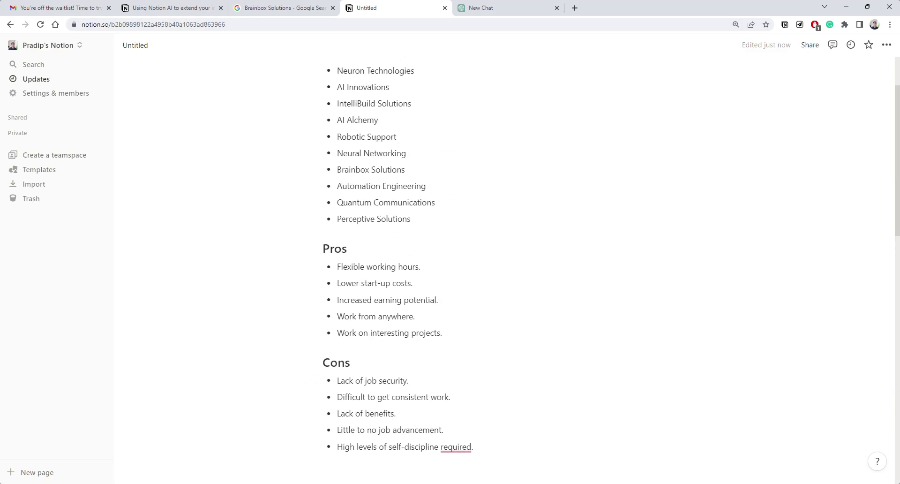
{"action": "scroll", "coordinate": [454, 355], "scroll_direction": "up", "scroll_amount": 2}
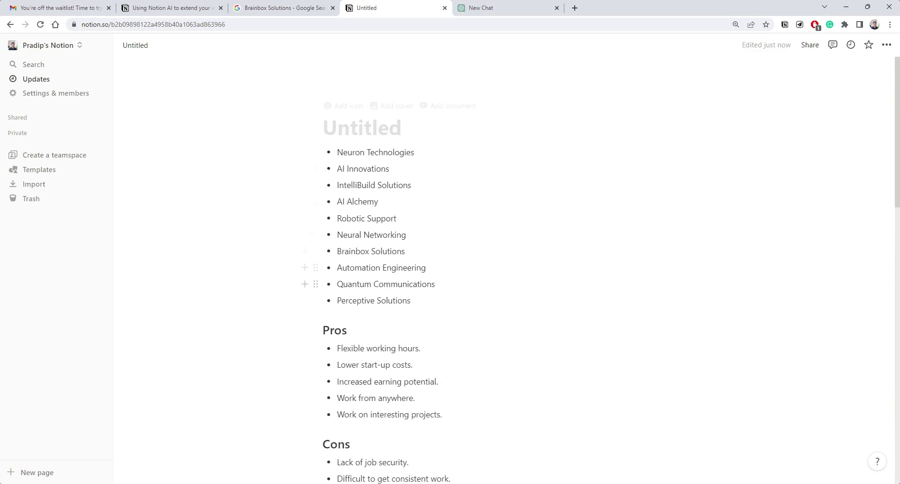
{"action": "scroll", "coordinate": [455, 270], "scroll_direction": "down", "scroll_amount": 7}
{"action": "scroll", "coordinate": [455, 269], "scroll_direction": "down", "scroll_amount": 7}
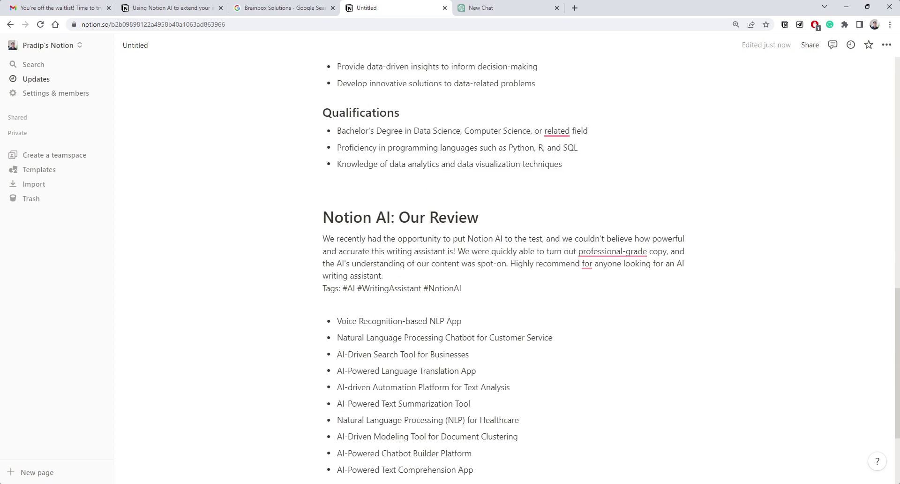
{"action": "scroll", "coordinate": [454, 307], "scroll_direction": "down", "scroll_amount": 3}
{"action": "scroll", "coordinate": [454, 341], "scroll_direction": "up", "scroll_amount": 7}
{"action": "scroll", "coordinate": [455, 341], "scroll_direction": "down", "scroll_amount": 7}
Step: Generate a press release with Notion AI below the microsaas ideas from the prompt "Product Launch of new AI writing assistant", copying the prompt text
{"action": "left_click", "coordinate": [398, 359]}
{"action": "type", "text": "/"}
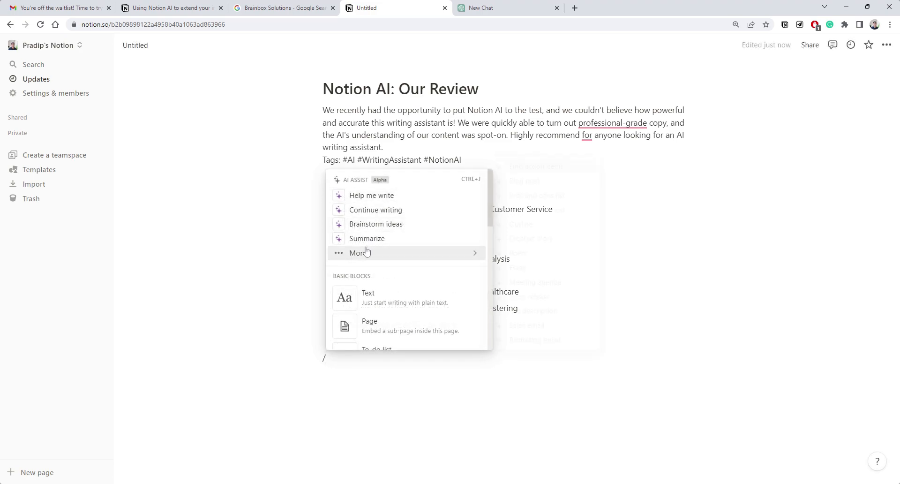
{"action": "mouse_move", "coordinate": [360, 258]}
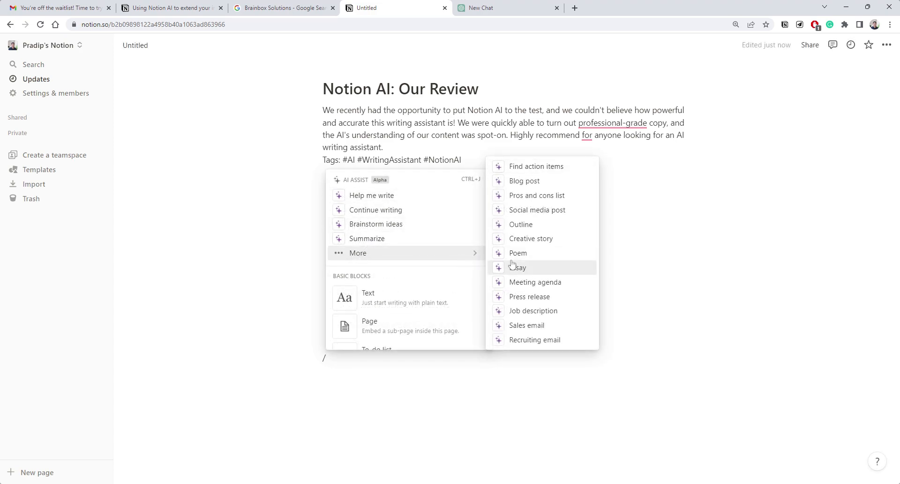
{"action": "left_click", "coordinate": [531, 302]}
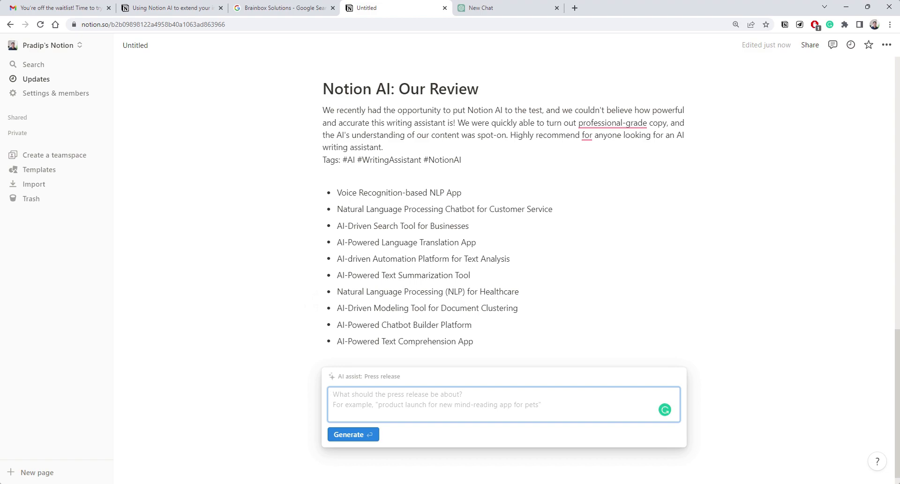
{"action": "type", "text": "Product Launch of new AI writing assistat"}
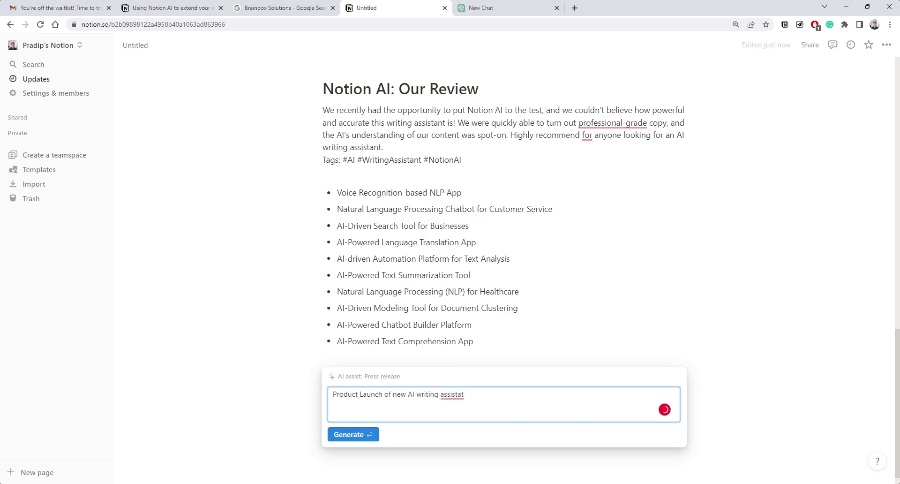
{"action": "mouse_move", "coordinate": [451, 394]}
{"action": "left_click", "coordinate": [459, 322]}
{"action": "left_click_drag", "start_coordinate": [468, 394], "coordinate": [332, 395]}
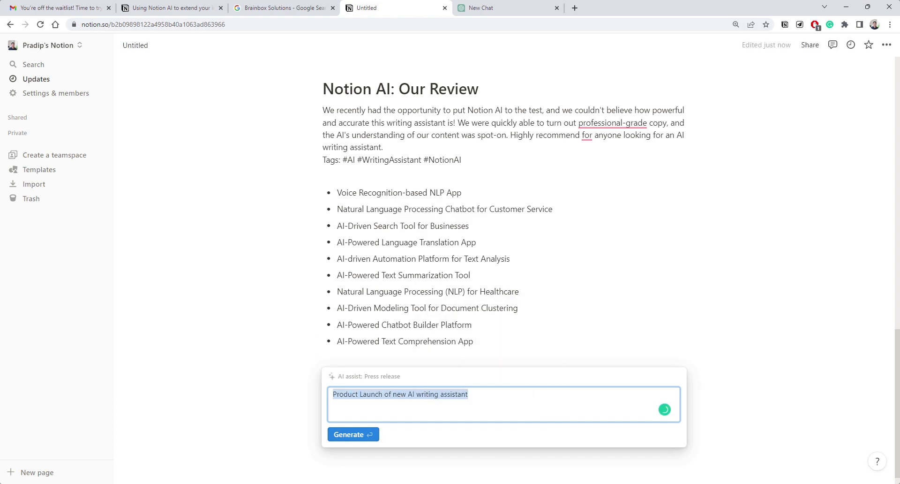
{"action": "left_click", "coordinate": [470, 394]}
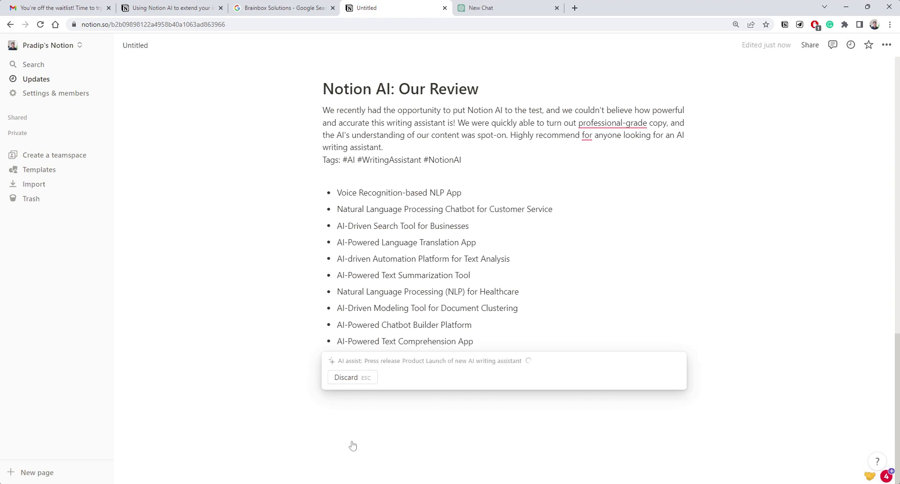
Step: Switch to ChatGPT and send it the prompt "Write Press Release for Product Launch of new AI writing assistant"
{"action": "left_click", "coordinate": [482, 7]}
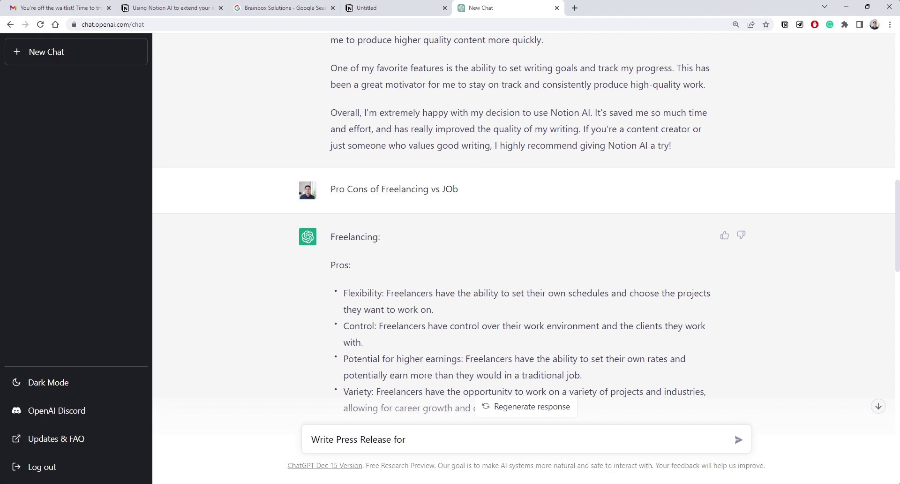
{"action": "type", "text": "Product Launch of new AI writing assistant"}
{"action": "key", "text": "Return"}
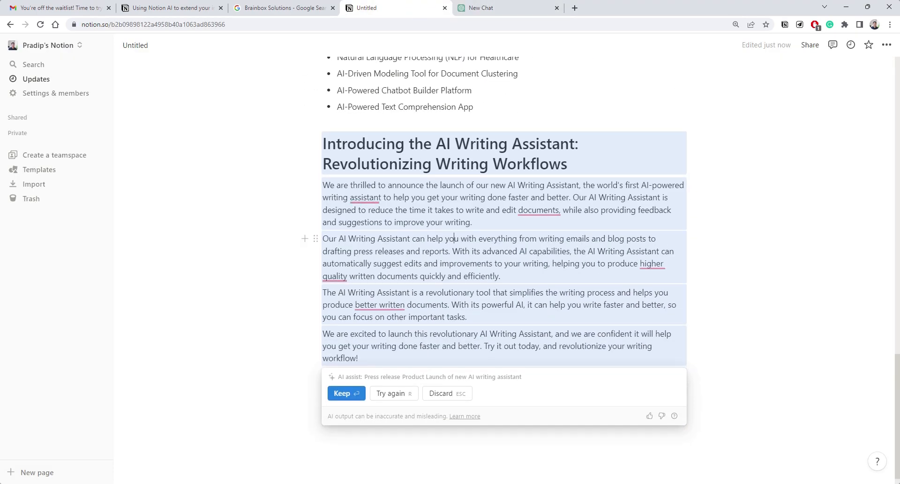
Step: Return to the Notion page, keep the generated press release and highlight its heading
{"action": "key", "text": "Return"}
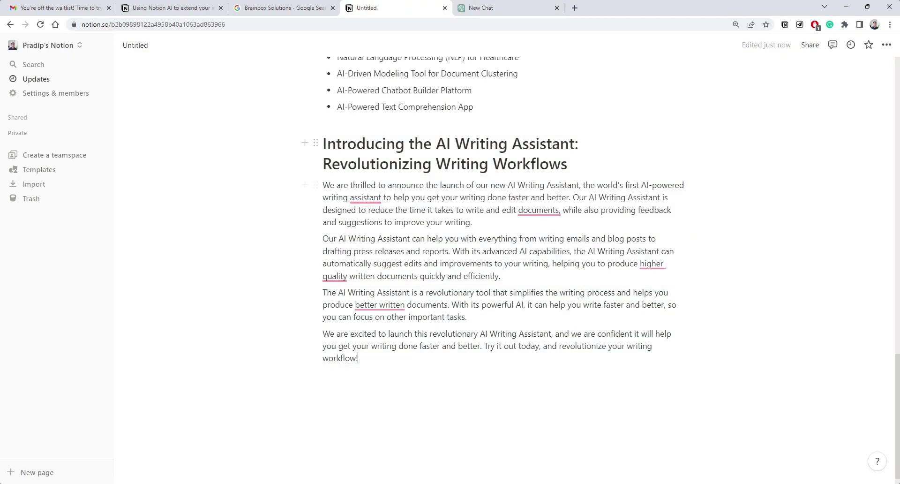
{"action": "left_click_drag", "start_coordinate": [446, 145], "coordinate": [586, 144]}
{"action": "left_click", "coordinate": [586, 145]}
{"action": "key", "text": "ctrl+a"}
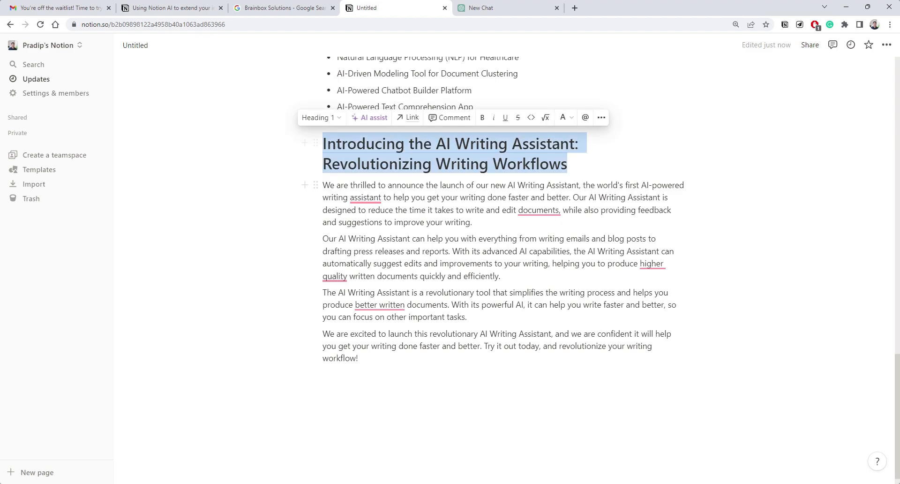
Step: Switch to ChatGPT and go to its press release answer at the end of the conversation
{"action": "left_click", "coordinate": [480, 8]}
{"action": "scroll", "coordinate": [468, 211], "scroll_direction": "down", "scroll_amount": 5}
{"action": "scroll", "coordinate": [428, 353], "scroll_direction": "up", "scroll_amount": 6}
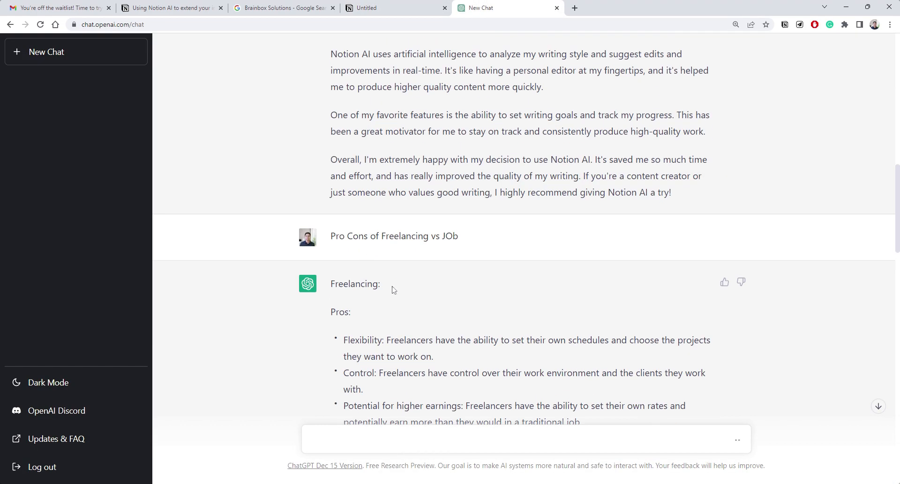
{"action": "scroll", "coordinate": [393, 289], "scroll_direction": "down", "scroll_amount": 15}
{"action": "scroll", "coordinate": [440, 224], "scroll_direction": "down", "scroll_amount": 5}
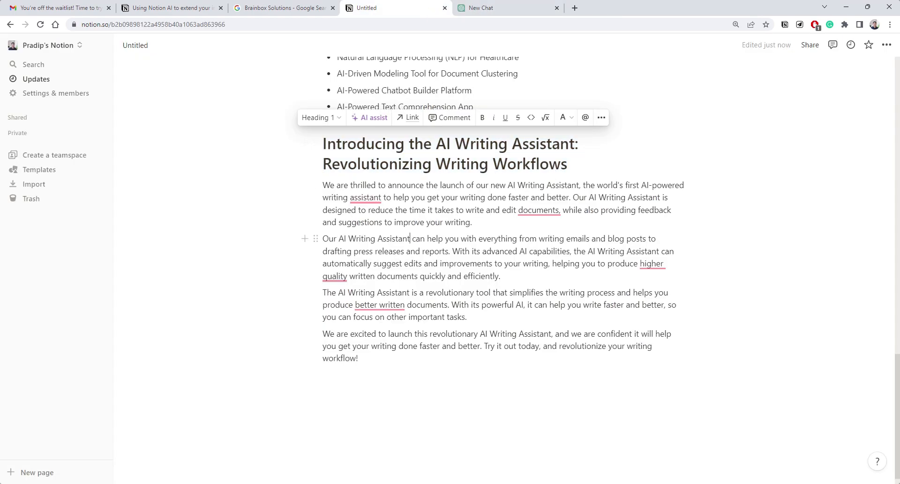
Step: Return to the Notion page and read the press release's heading and body text
{"action": "left_click_drag", "start_coordinate": [323, 144], "coordinate": [568, 164]}
{"action": "left_click", "coordinate": [568, 165]}
{"action": "left_click_drag", "start_coordinate": [331, 164], "coordinate": [568, 164]}
{"action": "left_click", "coordinate": [561, 165]}
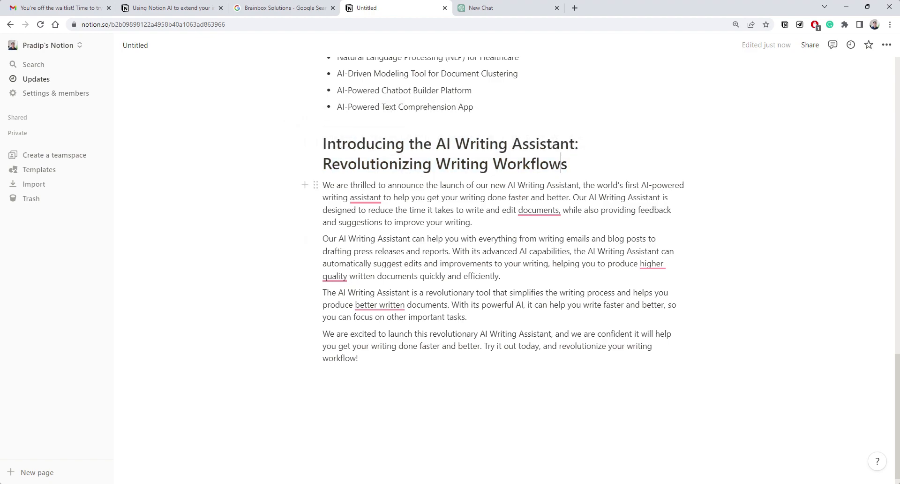
{"action": "left_click", "coordinate": [356, 375]}
{"action": "left_click_drag", "start_coordinate": [508, 185], "coordinate": [577, 185]}
{"action": "left_click", "coordinate": [596, 185]}
{"action": "left_click_drag", "start_coordinate": [359, 359], "coordinate": [309, 140]}
{"action": "left_click", "coordinate": [470, 143]}
Step: Compare the headline of ChatGPT's press release with the heading of Notion AI's version
{"action": "left_click", "coordinate": [502, 8]}
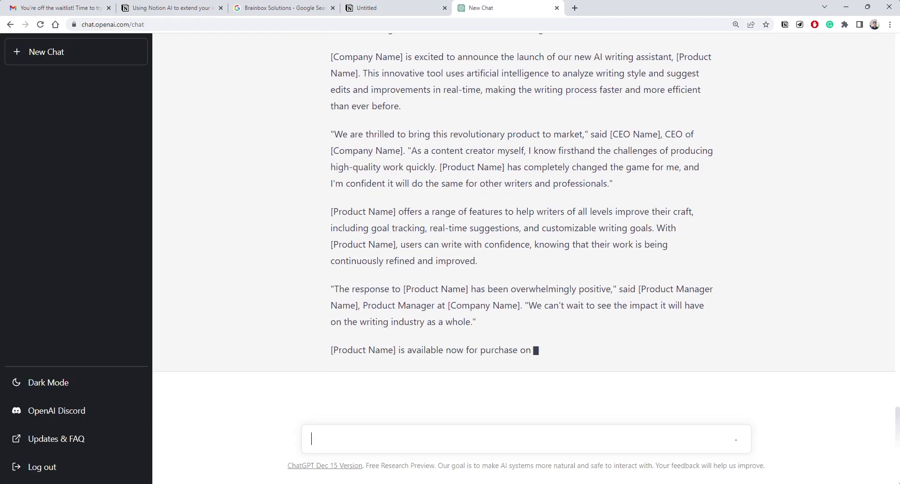
{"action": "scroll", "coordinate": [460, 271], "scroll_direction": "up", "scroll_amount": 3}
{"action": "left_click_drag", "start_coordinate": [334, 141], "coordinate": [484, 141]}
{"action": "left_click", "coordinate": [369, 182]}
{"action": "left_click_drag", "start_coordinate": [330, 169], "coordinate": [589, 173]}
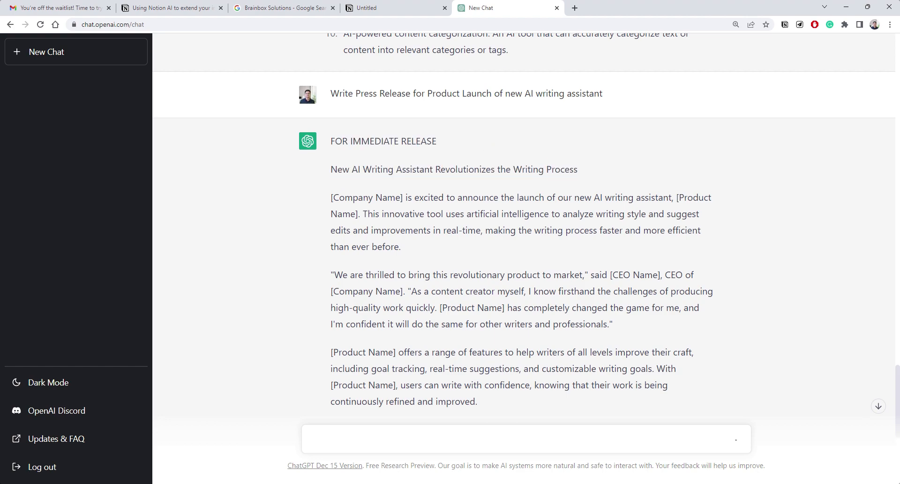
{"action": "left_click", "coordinate": [409, 10]}
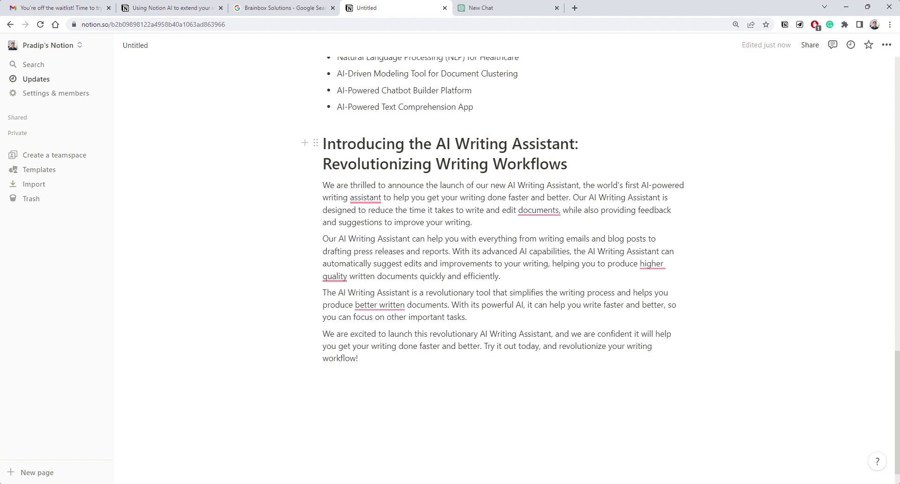
{"action": "mouse_move", "coordinate": [323, 164]}
{"action": "left_mouse_down"}
{"action": "mouse_move", "coordinate": [568, 164]}
{"action": "mouse_move", "coordinate": [330, 169]}
{"action": "left_mouse_up"}
{"action": "left_click", "coordinate": [510, 8]}
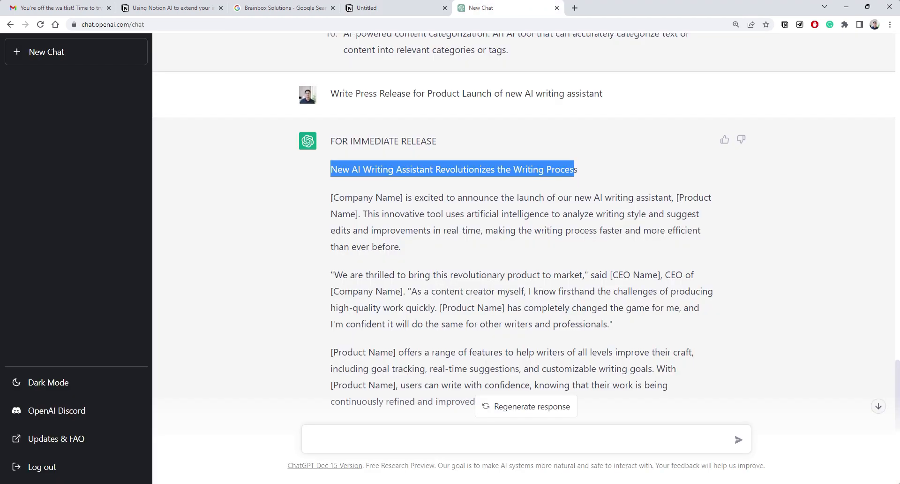
Step: Read ChatGPT's press release from the opening announcement to the media contact, including its company, product and CEO placeholders
{"action": "left_click", "coordinate": [413, 210]}
{"action": "scroll", "coordinate": [413, 209], "scroll_direction": "down", "scroll_amount": 1}
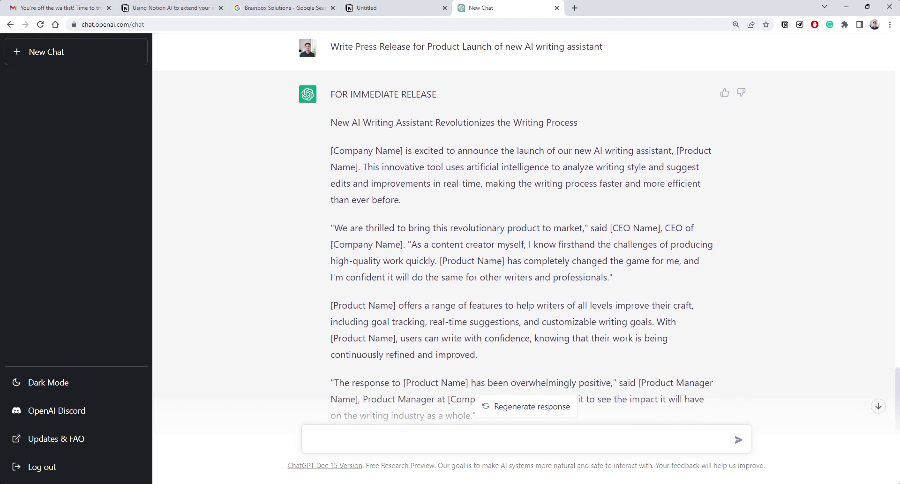
{"action": "left_click_drag", "start_coordinate": [591, 151], "coordinate": [635, 205]}
{"action": "left_click", "coordinate": [679, 153]}
{"action": "left_click", "coordinate": [358, 168]}
{"action": "left_click", "coordinate": [636, 205]}
{"action": "scroll", "coordinate": [636, 206], "scroll_direction": "down", "scroll_amount": 1}
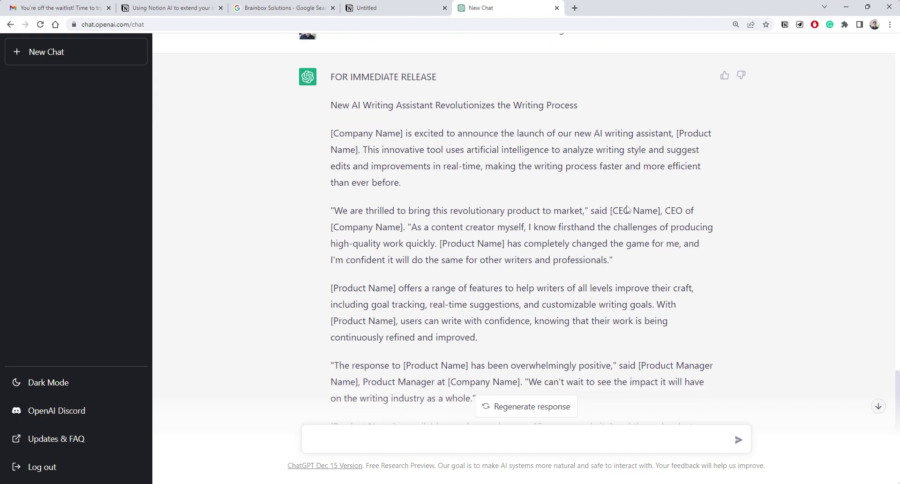
{"action": "scroll", "coordinate": [394, 238], "scroll_direction": "down", "scroll_amount": 5}
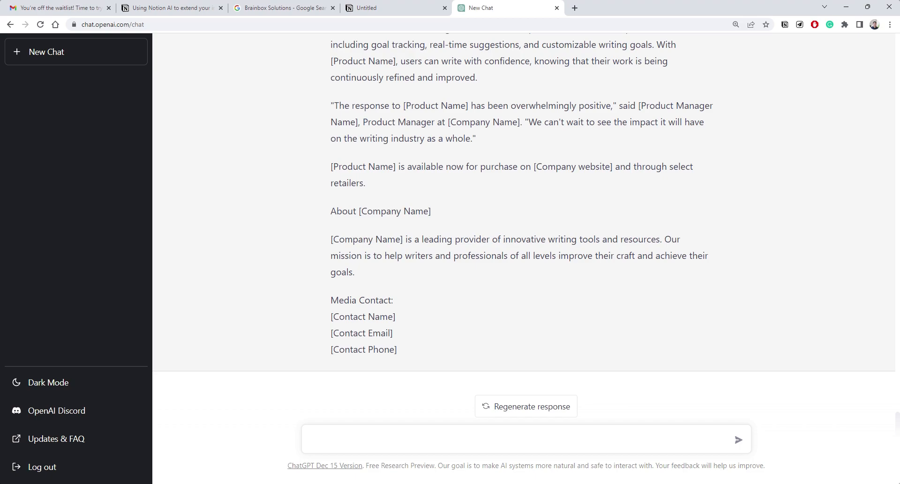
{"action": "scroll", "coordinate": [393, 239], "scroll_direction": "up", "scroll_amount": 5}
{"action": "left_click_drag", "start_coordinate": [331, 79], "coordinate": [441, 434]}
{"action": "scroll", "coordinate": [441, 434], "scroll_direction": "down", "scroll_amount": 3}
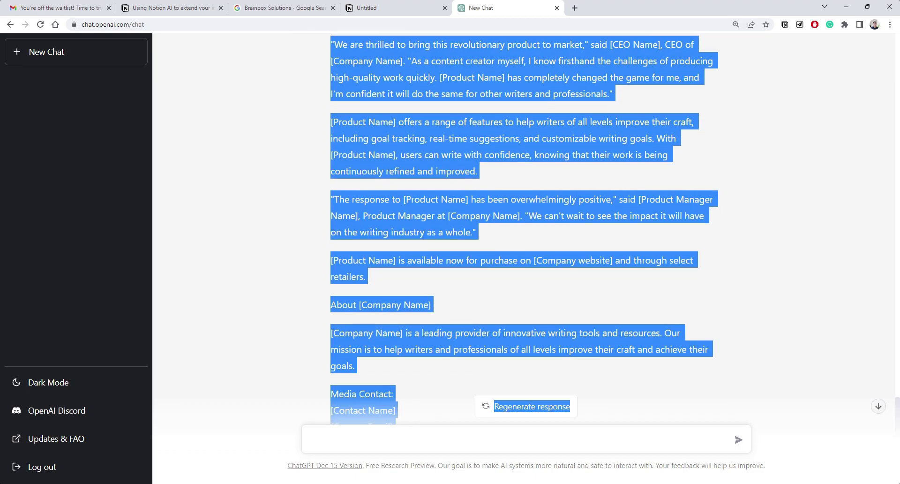
{"action": "left_click", "coordinate": [398, 276]}
{"action": "scroll", "coordinate": [397, 269], "scroll_direction": "down", "scroll_amount": 2}
{"action": "scroll", "coordinate": [398, 267], "scroll_direction": "up", "scroll_amount": 1}
Step: Switch to the Notion page and start an AI-assisted sales email on a new line below the press release
{"action": "left_click", "coordinate": [385, 5]}
{"action": "left_click", "coordinate": [426, 263]}
{"action": "scroll", "coordinate": [426, 263], "scroll_direction": "up", "scroll_amount": 5}
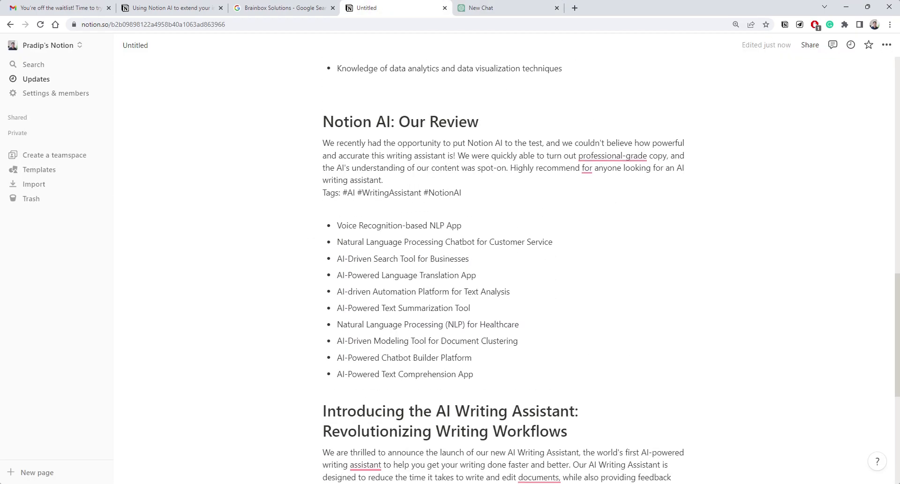
{"action": "scroll", "coordinate": [426, 263], "scroll_direction": "down", "scroll_amount": 6}
{"action": "left_click", "coordinate": [398, 341]}
{"action": "key", "text": "Return"}
{"action": "type", "text": "/"}
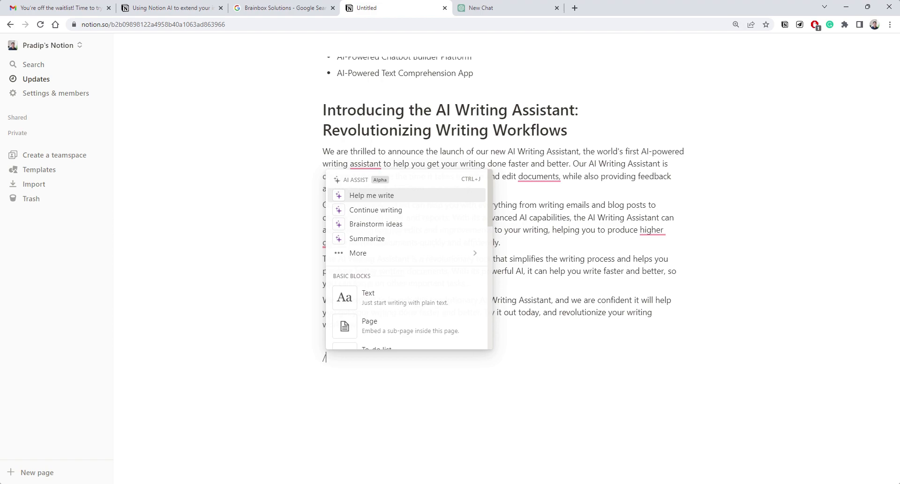
{"action": "mouse_move", "coordinate": [464, 252]}
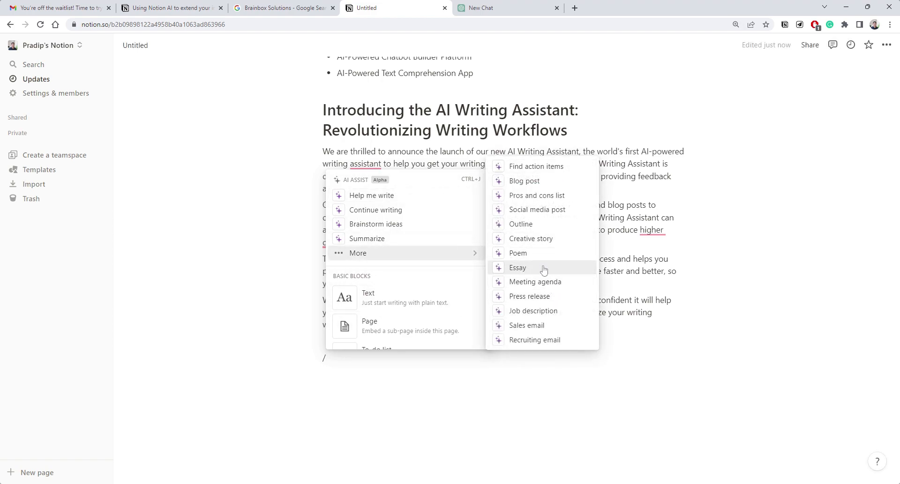
{"action": "left_click", "coordinate": [539, 327]}
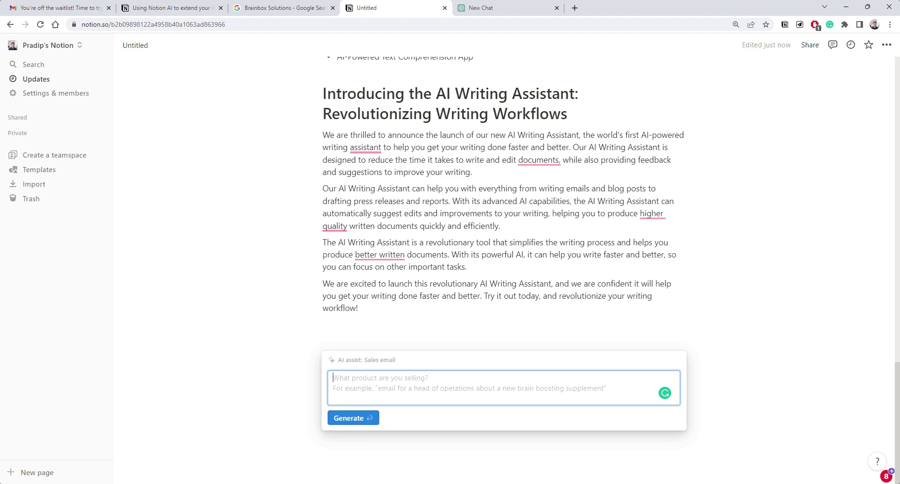
{"action": "type", "text": "Email HR"}
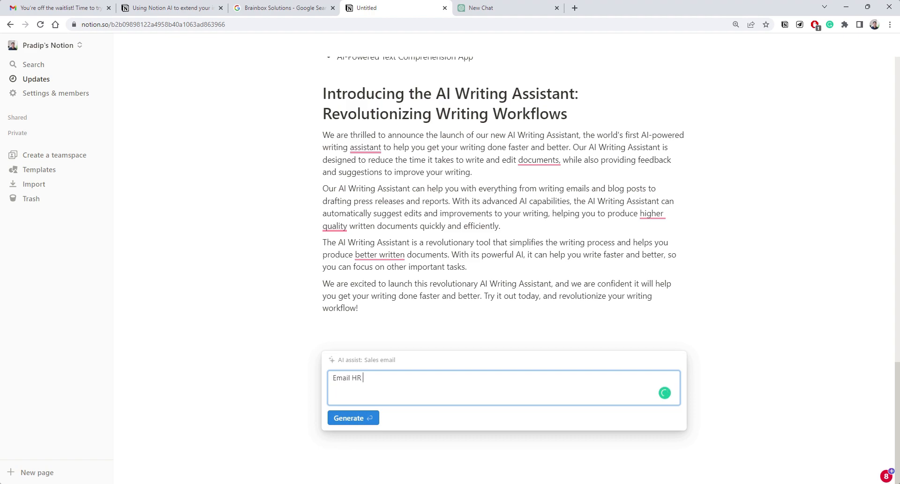
{"action": "type", "text": " head"}
{"action": "key", "text": "ctrl+a"}
{"action": "key", "text": "BackSpace"}
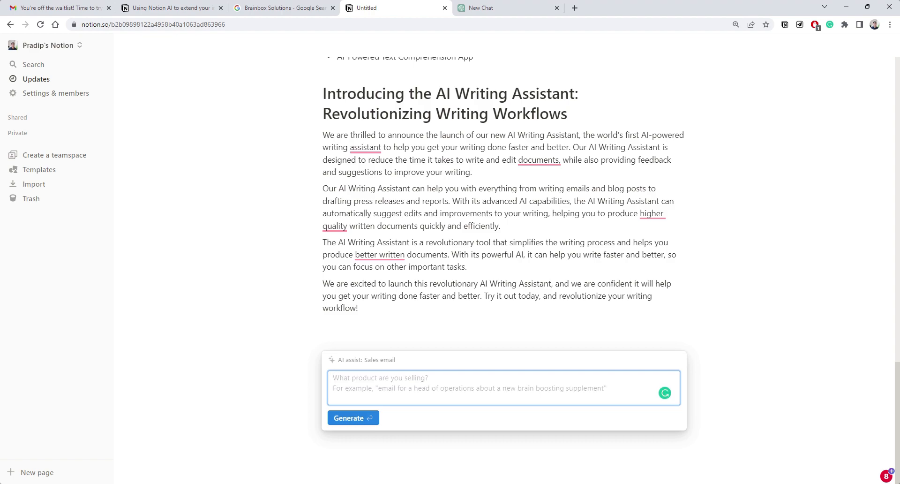
Step: Enter the prompt "Email HR head about new AI writing assistant that can help HR professional write better email, job descriptions etc"
{"action": "type", "text": "Email HR head"}
{"action": "type", "text": "about new"}
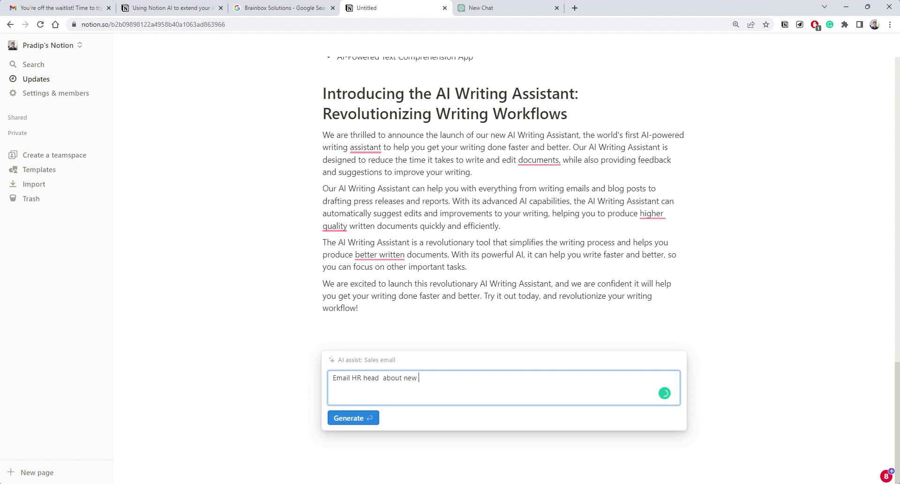
{"action": "type", "text": "AI"}
{"action": "type", "text": "A writign"}
{"action": "type", "text": "ng assistant"}
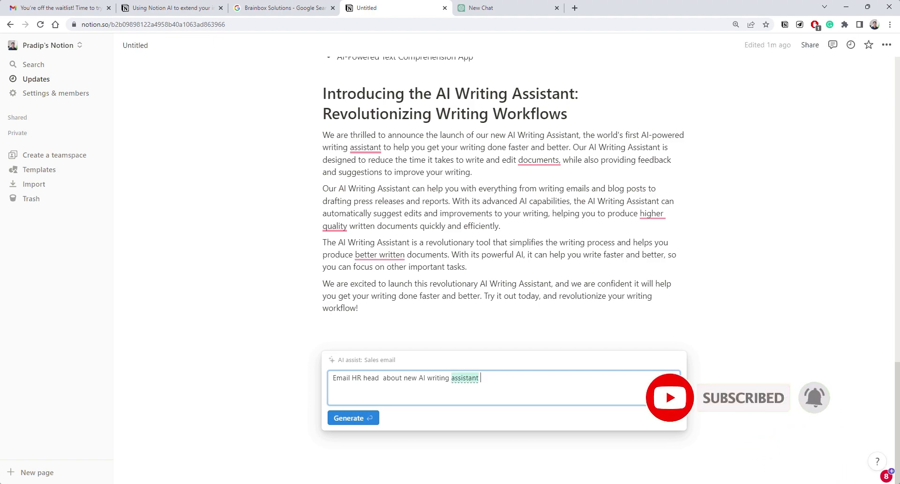
{"action": "type", "text": "tha"}
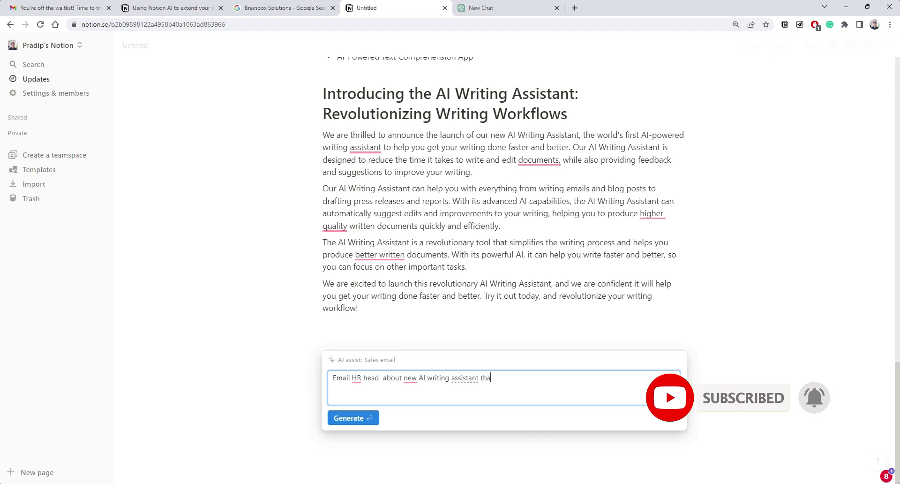
{"action": "type", "text": "t can he"}
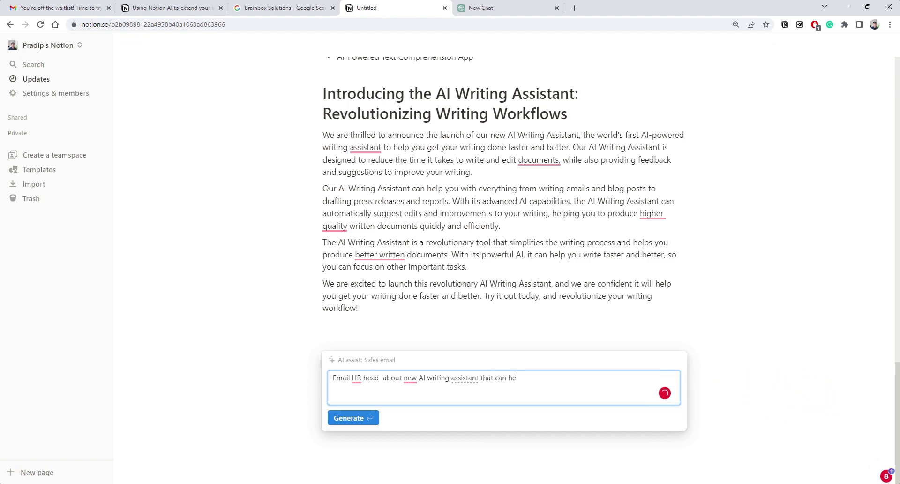
{"action": "type", "text": "lp HR professional write bett"}
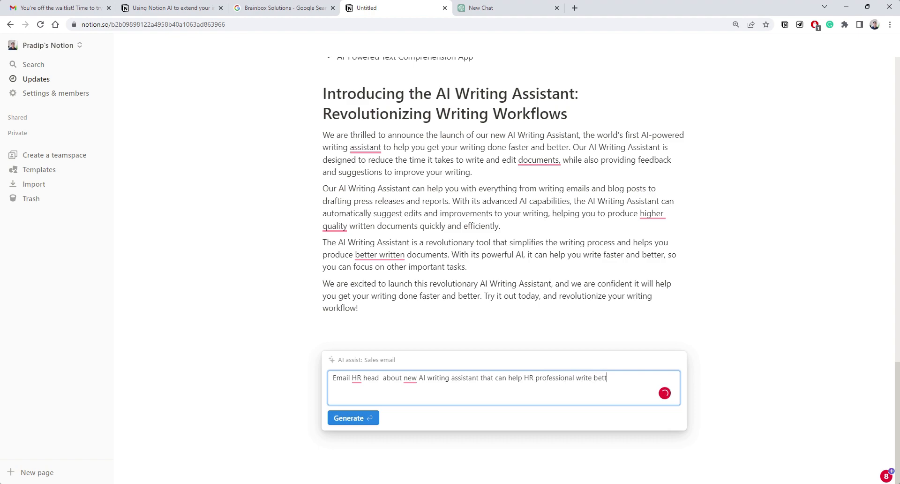
{"action": "type", "text": "er email, job descriptions etc"}
Step: Correct the prompt's grammar to read "the HR head", "the new AI writing assistant", "HR professionals", "emails" and "job descriptions, etc"
{"action": "mouse_move", "coordinate": [357, 379]}
{"action": "left_click", "coordinate": [364, 403]}
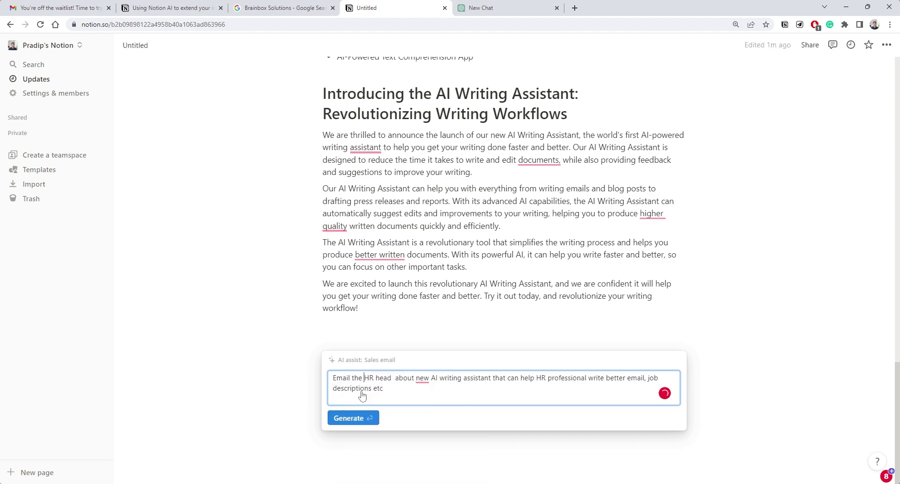
{"action": "mouse_move", "coordinate": [421, 378]}
{"action": "left_click", "coordinate": [430, 402]}
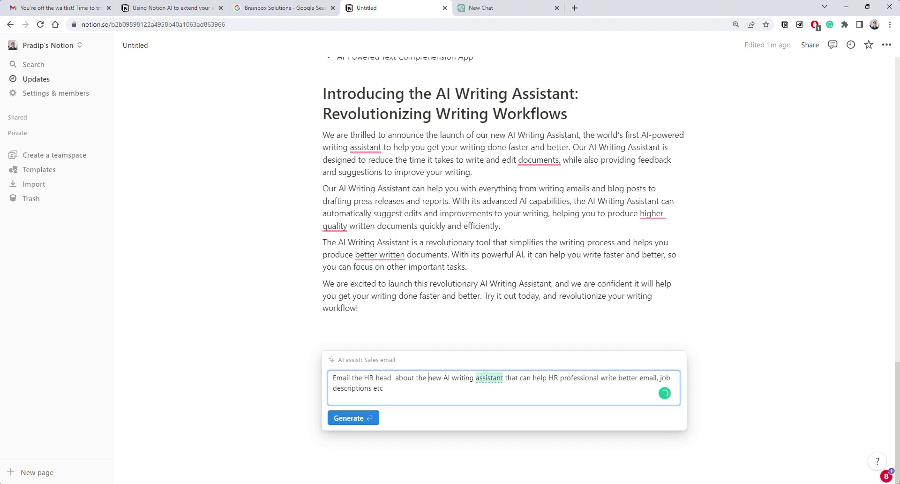
{"action": "mouse_move", "coordinate": [580, 378]}
{"action": "left_click", "coordinate": [592, 406]}
{"action": "mouse_move", "coordinate": [648, 377]}
{"action": "left_click", "coordinate": [660, 406]}
{"action": "mouse_move", "coordinate": [390, 388]}
{"action": "left_click", "coordinate": [396, 415]}
Step: Copy the whole sales email prompt and generate the email from it
{"action": "key", "text": "ctrl+a"}
{"action": "key", "text": "ctrl+c"}
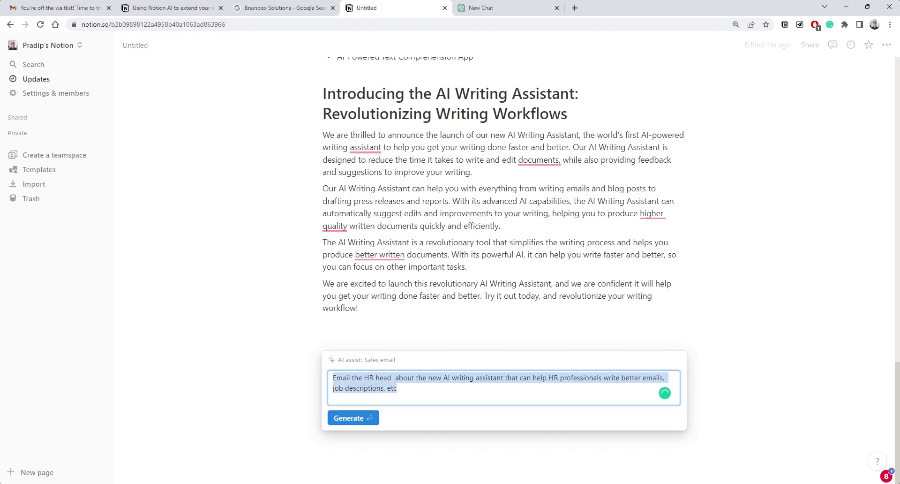
{"action": "left_click", "coordinate": [349, 417]}
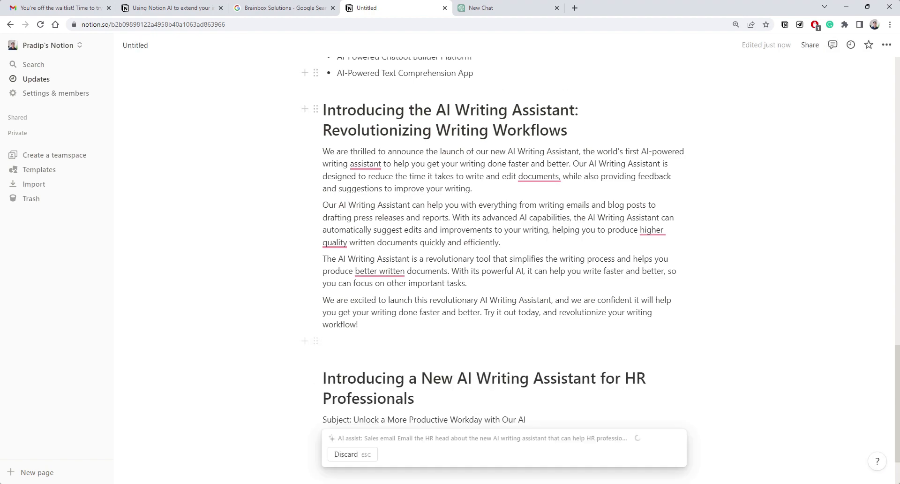
Step: Switch to ChatGPT, paste the copied prompt into the message and put "Write sales email to" in front of it
{"action": "left_click", "coordinate": [514, 7]}
{"action": "scroll", "coordinate": [515, 234], "scroll_direction": "down", "scroll_amount": 1}
{"action": "key", "text": "ctrl+v"}
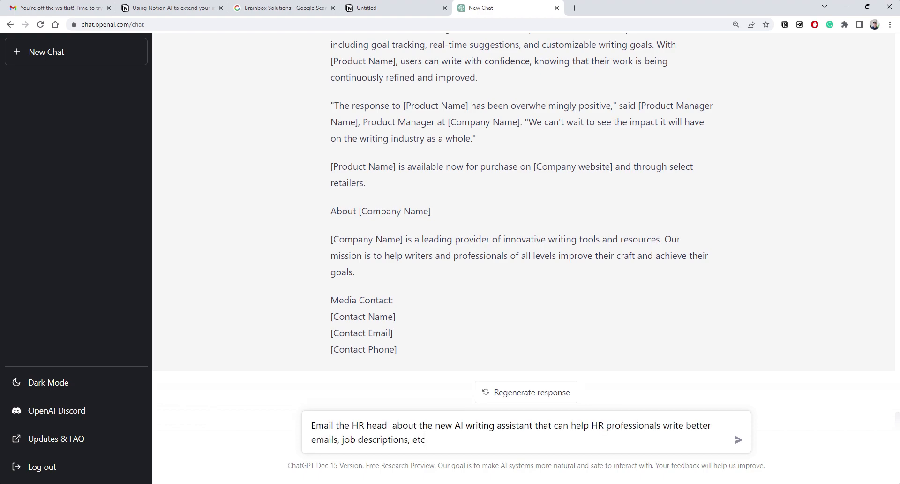
{"action": "key", "text": "shift+Return"}
{"action": "key", "text": "shift+Return"}
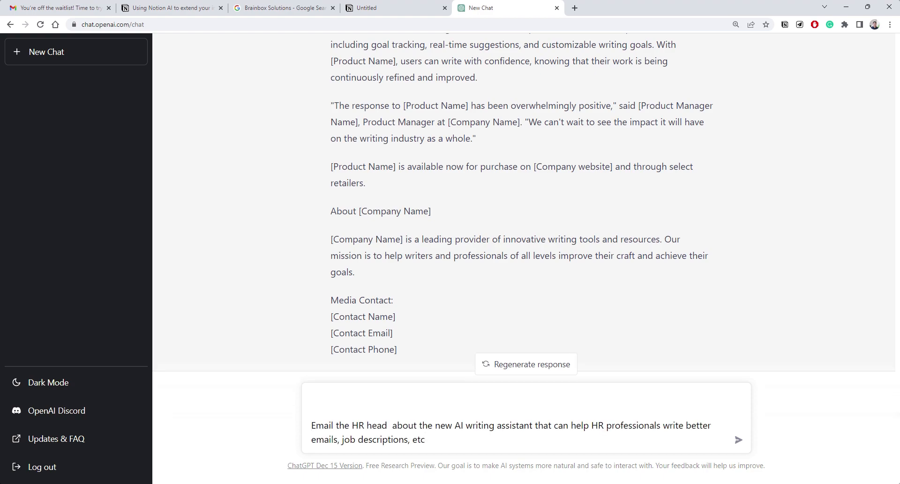
{"action": "type", "text": "Write sales email to"}
{"action": "left_click", "coordinate": [312, 425]}
{"action": "key", "text": "BackSpace"}
{"action": "key", "text": "BackSpace"}
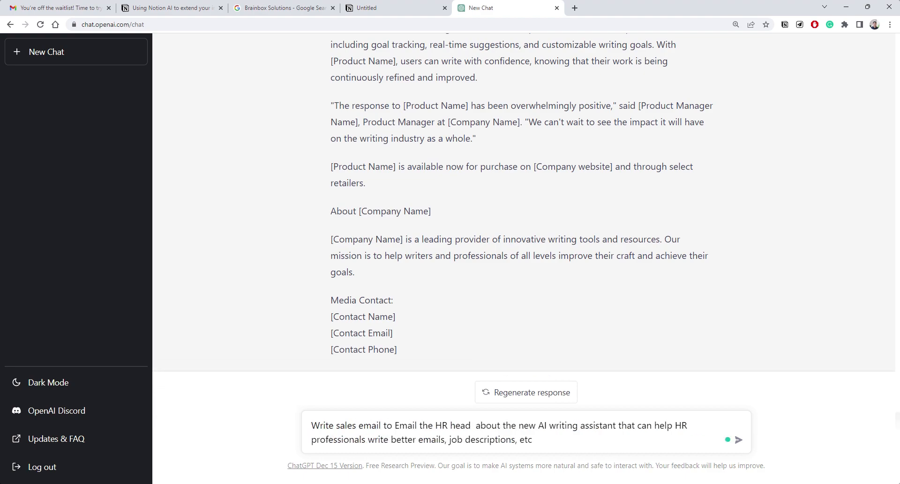
Step: Remove the redundant "Email the" from the ChatGPT prompt and submit it
{"action": "left_click_drag", "start_coordinate": [395, 425], "coordinate": [434, 425]}
{"action": "key", "text": "BackSpace"}
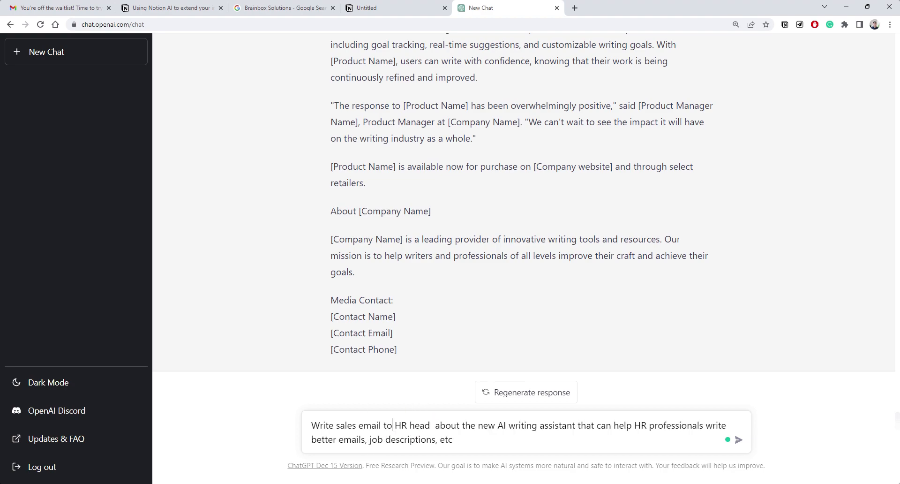
{"action": "key", "text": "Return"}
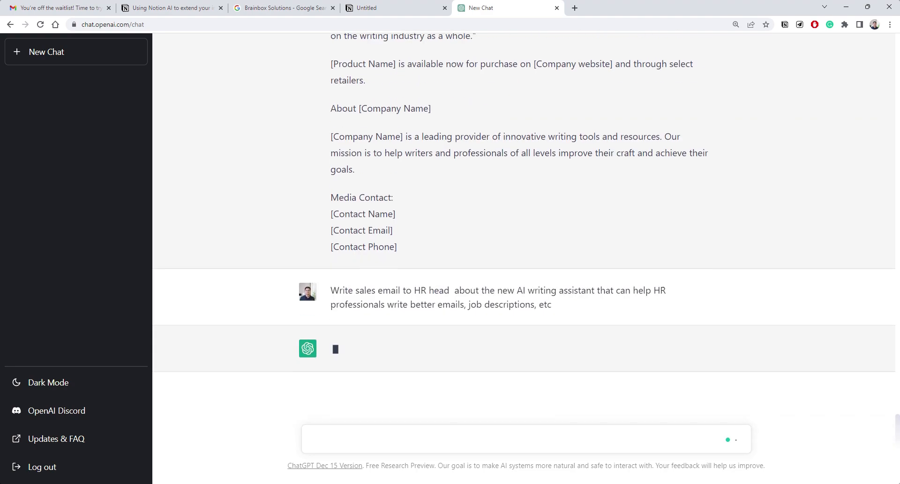
Step: Return to the Notion page and keep the generated sales email
{"action": "left_click", "coordinate": [414, 8]}
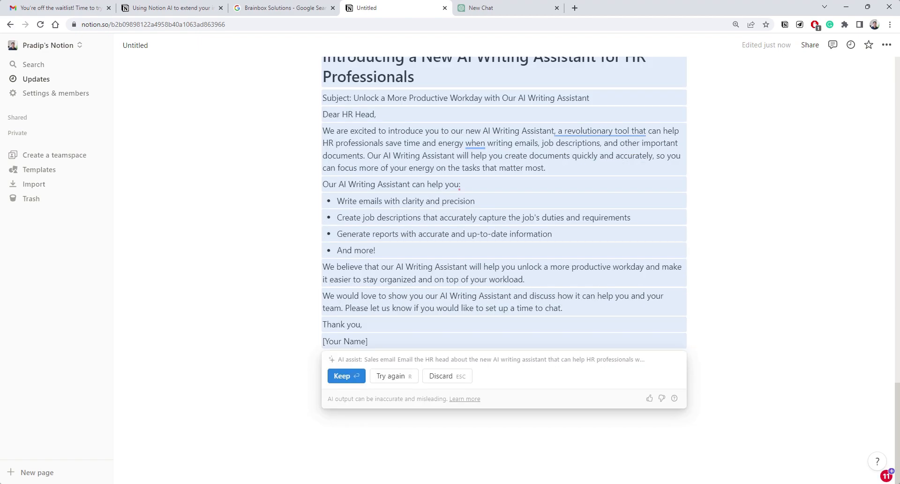
{"action": "key", "text": "Return"}
{"action": "scroll", "coordinate": [502, 192], "scroll_direction": "down", "scroll_amount": 1}
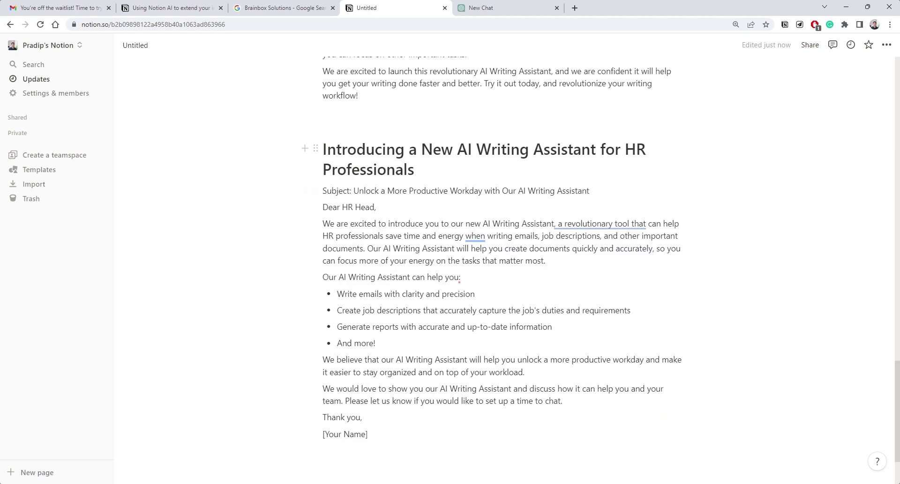
Step: Read the Notion sales email's heading, subject line, greeting and body down to the signature
{"action": "left_click_drag", "start_coordinate": [327, 150], "coordinate": [407, 170]}
{"action": "left_click", "coordinate": [419, 171]}
{"action": "double_click", "coordinate": [366, 190]}
{"action": "left_click_drag", "start_coordinate": [380, 191], "coordinate": [590, 190]}
{"action": "left_click", "coordinate": [591, 191]}
{"action": "scroll", "coordinate": [502, 211], "scroll_direction": "down", "scroll_amount": 1}
{"action": "left_click", "coordinate": [378, 161]}
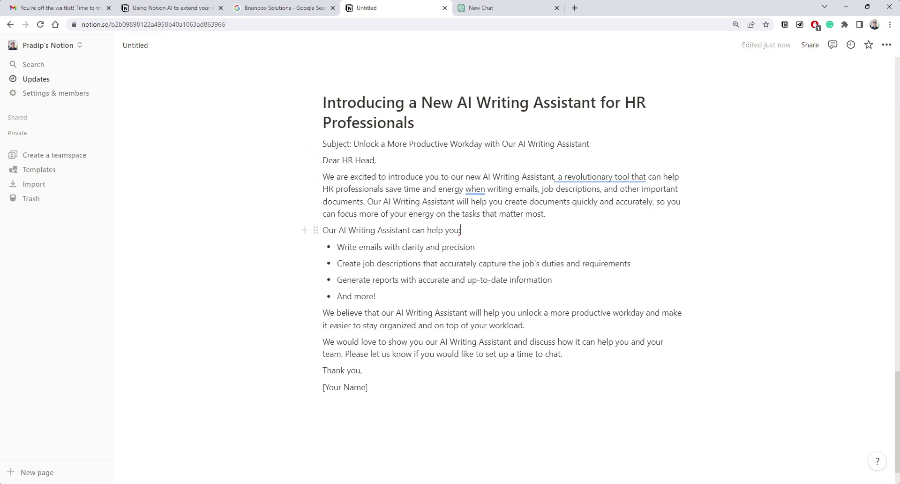
{"action": "left_click_drag", "start_coordinate": [368, 387], "coordinate": [323, 144]}
{"action": "left_click", "coordinate": [379, 160]}
Step: Compare the opening of ChatGPT's sales email with the subject line and greeting of the Notion version
{"action": "left_click", "coordinate": [500, 10]}
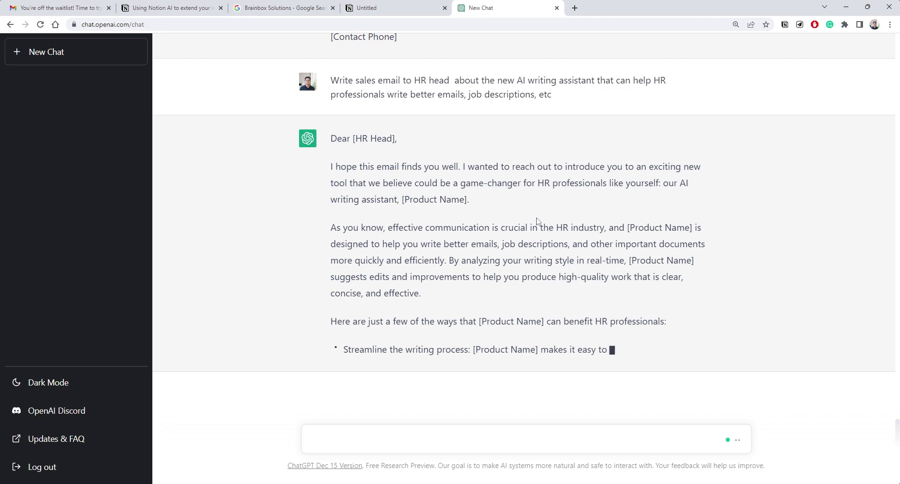
{"action": "left_click_drag", "start_coordinate": [330, 123], "coordinate": [398, 122]}
{"action": "left_click", "coordinate": [394, 8]}
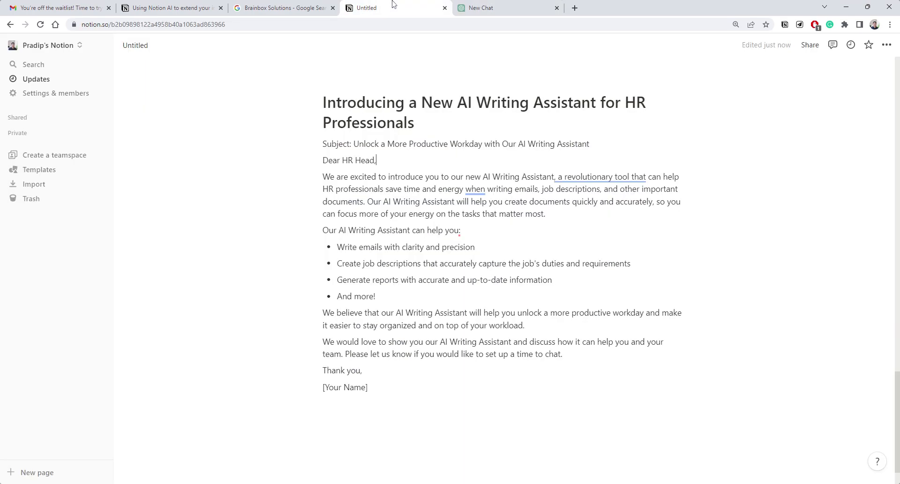
{"action": "left_click", "coordinate": [560, 5]}
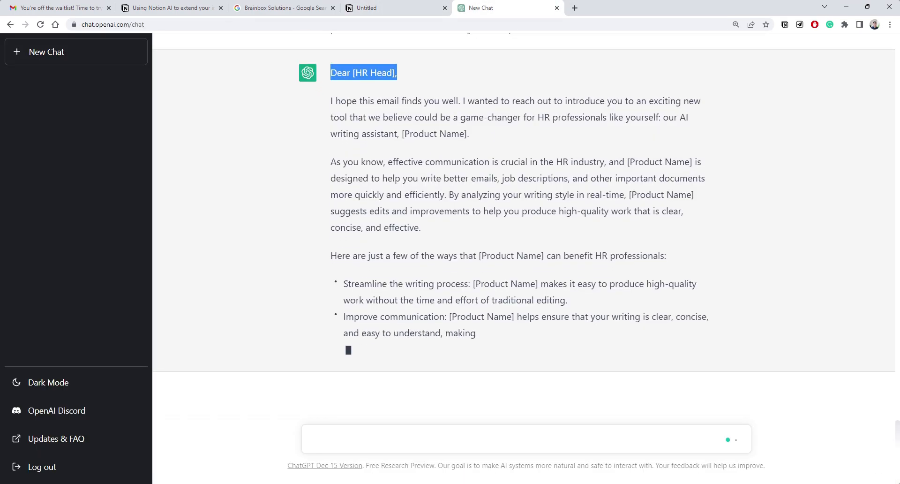
Step: Read ChatGPT's sales email from the introduction through the benefits list to the sign-off
{"action": "scroll", "coordinate": [524, 234], "scroll_direction": "up", "scroll_amount": 2}
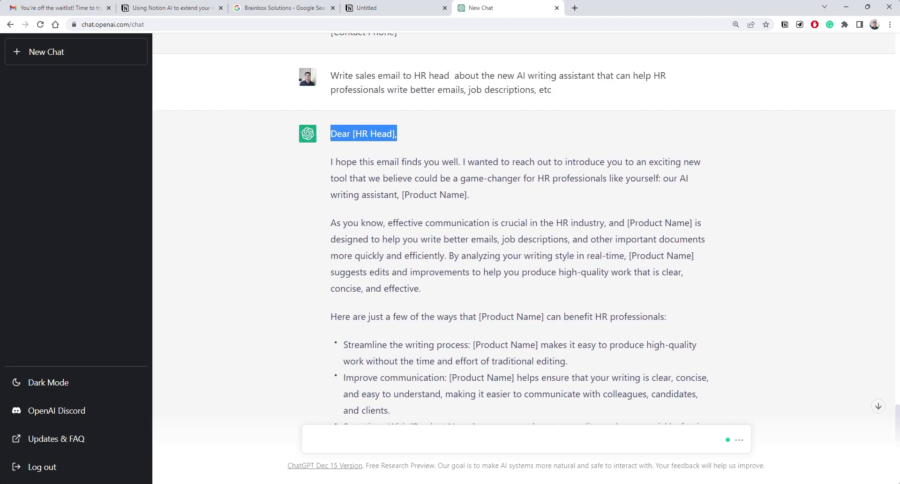
{"action": "left_click_drag", "start_coordinate": [545, 180], "coordinate": [682, 188]}
{"action": "left_click", "coordinate": [682, 194]}
{"action": "scroll", "coordinate": [600, 201], "scroll_direction": "down", "scroll_amount": 2}
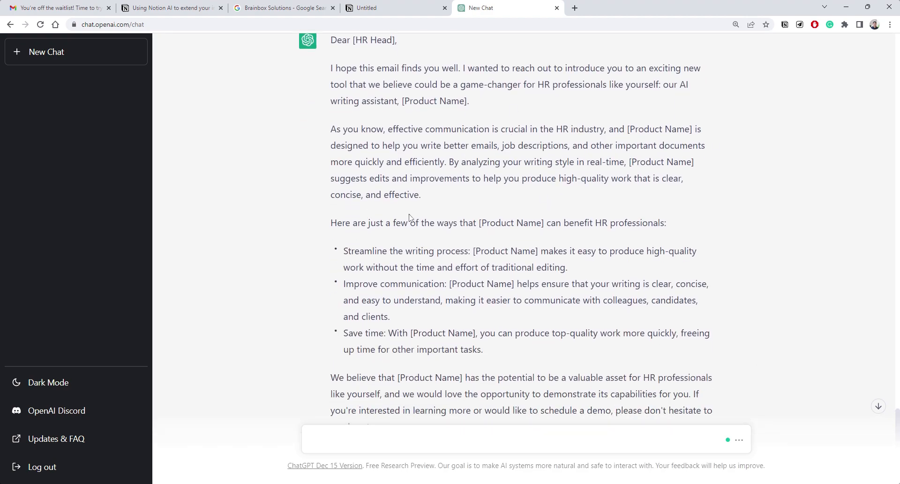
{"action": "scroll", "coordinate": [539, 191], "scroll_direction": "down", "scroll_amount": 3}
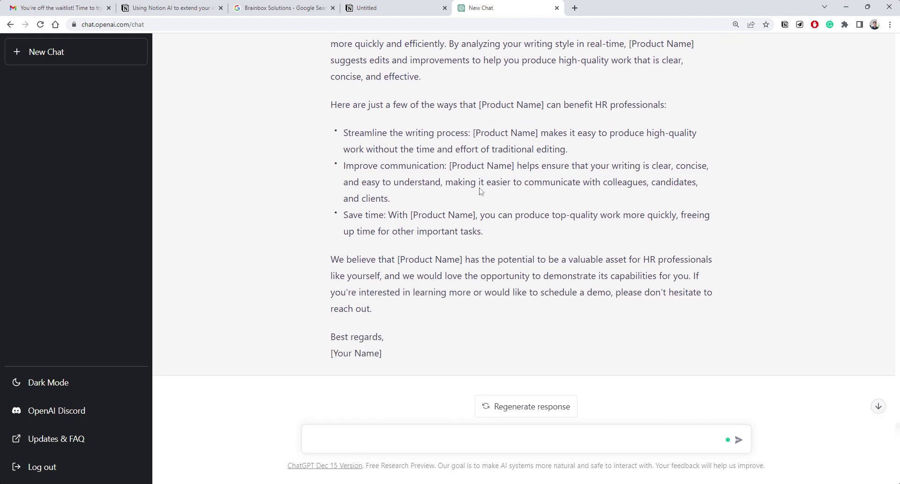
Step: Switch to the Notion page and review the sales email's introduction, benefits list and closing paragraphs
{"action": "left_click", "coordinate": [384, 9]}
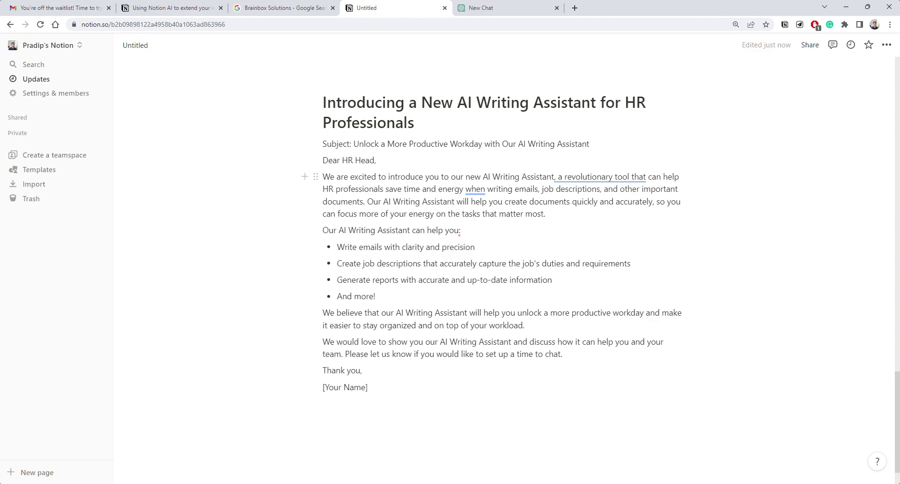
{"action": "left_click_drag", "start_coordinate": [322, 177], "coordinate": [554, 201]}
{"action": "left_click_drag", "start_coordinate": [376, 297], "coordinate": [322, 230]}
{"action": "left_click", "coordinate": [377, 296]}
{"action": "left_click_drag", "start_coordinate": [563, 354], "coordinate": [323, 312]}
Step: Switch to ChatGPT and examine its sales email's introduction and the paragraph on effective communication in HR
{"action": "left_click", "coordinate": [506, 8]}
{"action": "scroll", "coordinate": [480, 200], "scroll_direction": "up", "scroll_amount": 5}
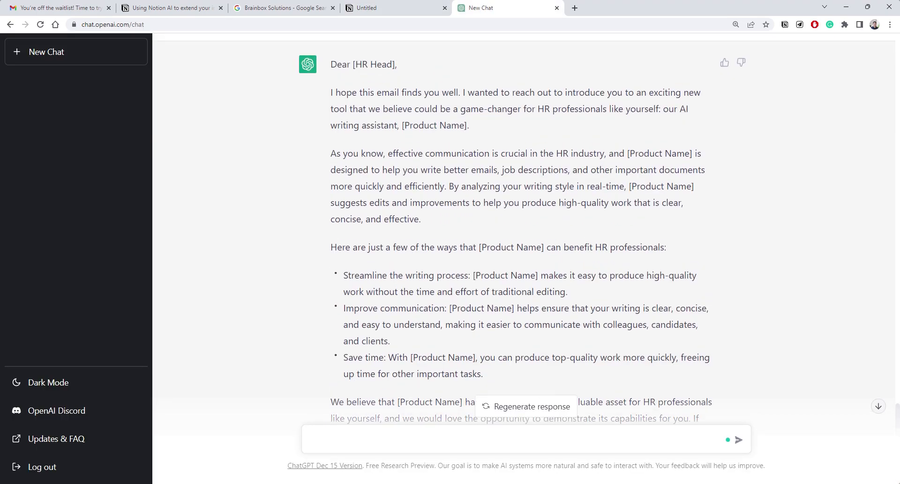
{"action": "left_click_drag", "start_coordinate": [331, 180], "coordinate": [482, 212]}
{"action": "left_click", "coordinate": [488, 216]}
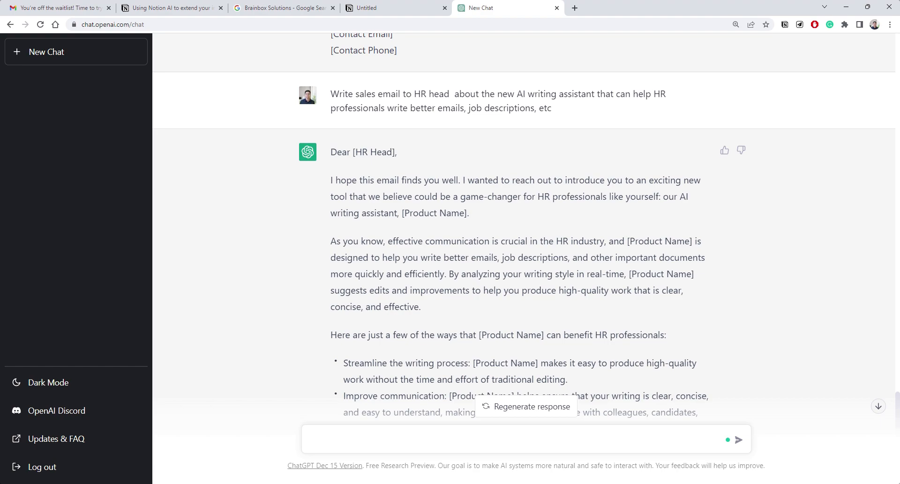
{"action": "left_click_drag", "start_coordinate": [330, 241], "coordinate": [665, 273]}
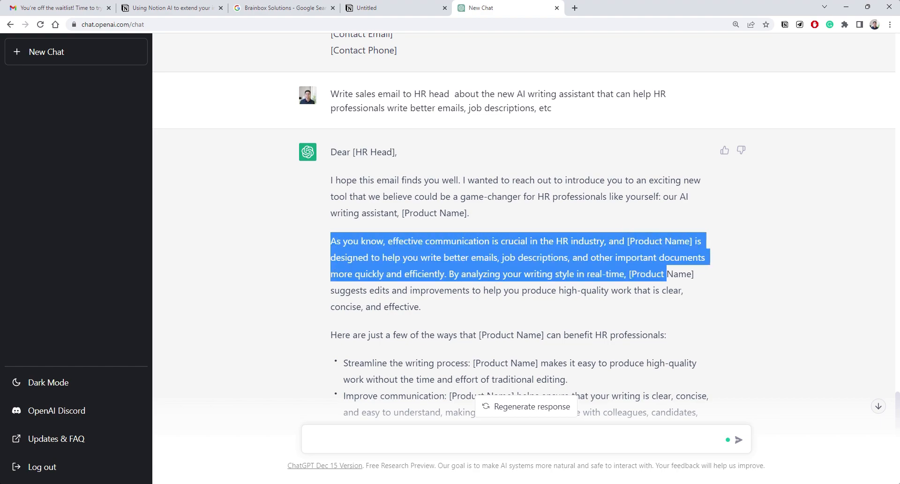
{"action": "left_click_drag", "start_coordinate": [427, 308], "coordinate": [579, 242]}
{"action": "left_click", "coordinate": [432, 257]}
{"action": "left_click", "coordinate": [502, 232]}
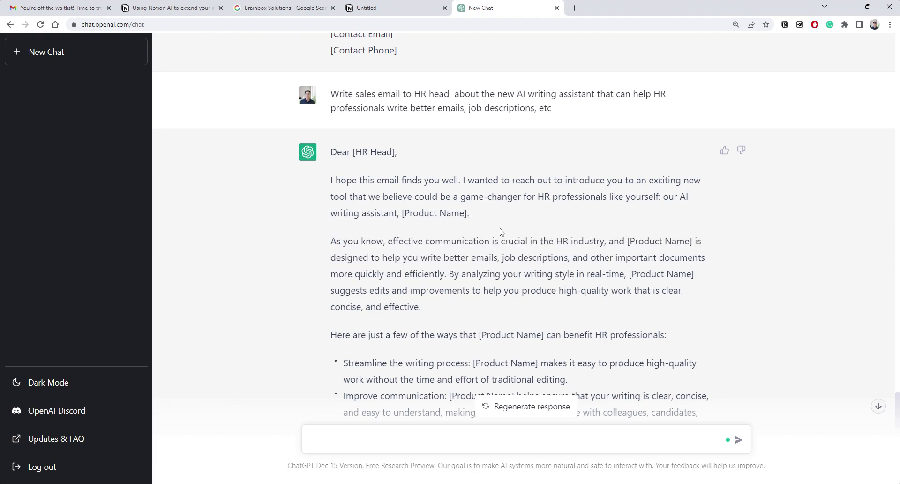
Step: Examine the list of benefits for HR professionals in ChatGPT's sales email
{"action": "scroll", "coordinate": [512, 315], "scroll_direction": "down", "scroll_amount": 3}
{"action": "left_click_drag", "start_coordinate": [490, 322], "coordinate": [343, 183]}
{"action": "left_click", "coordinate": [344, 184]}
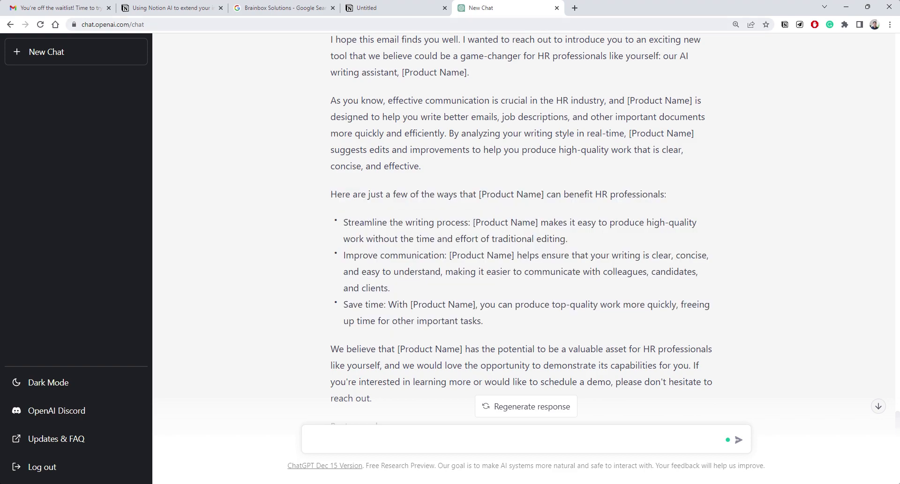
Step: Switch to the Notion page and review its sales email, review post, microsaas ideas, and pros and cons
{"action": "left_click", "coordinate": [392, 6]}
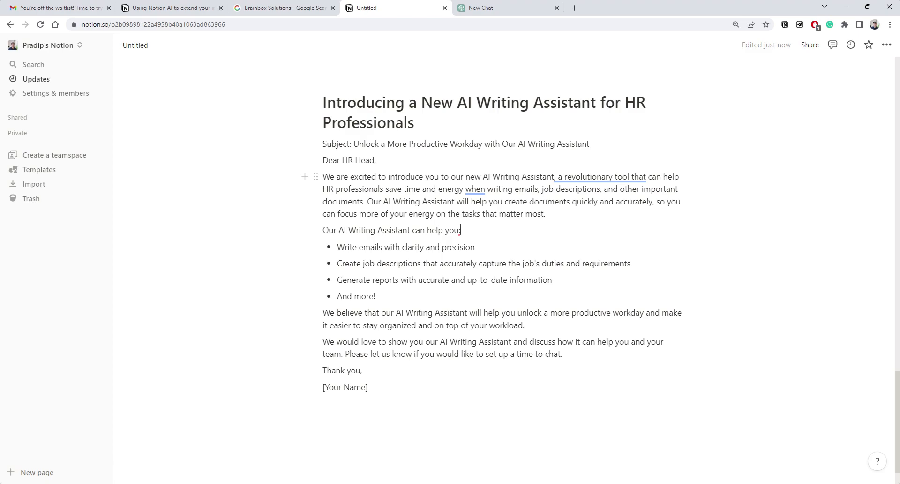
{"action": "scroll", "coordinate": [501, 262], "scroll_direction": "up", "scroll_amount": 15}
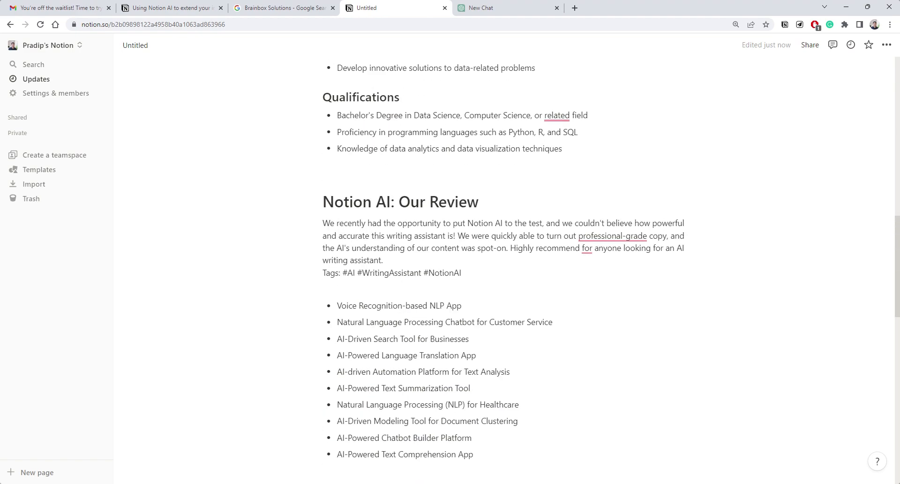
{"action": "scroll", "coordinate": [501, 263], "scroll_direction": "up", "scroll_amount": 8}
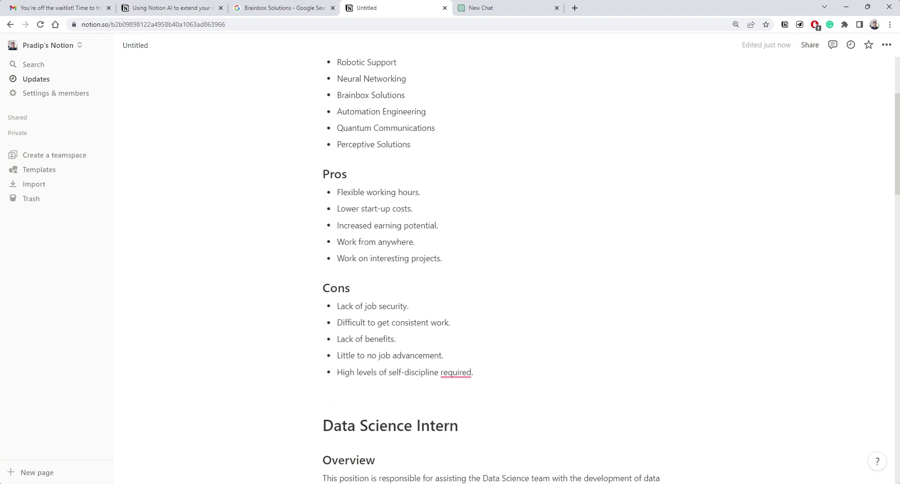
{"action": "scroll", "coordinate": [501, 262], "scroll_direction": "down", "scroll_amount": 5}
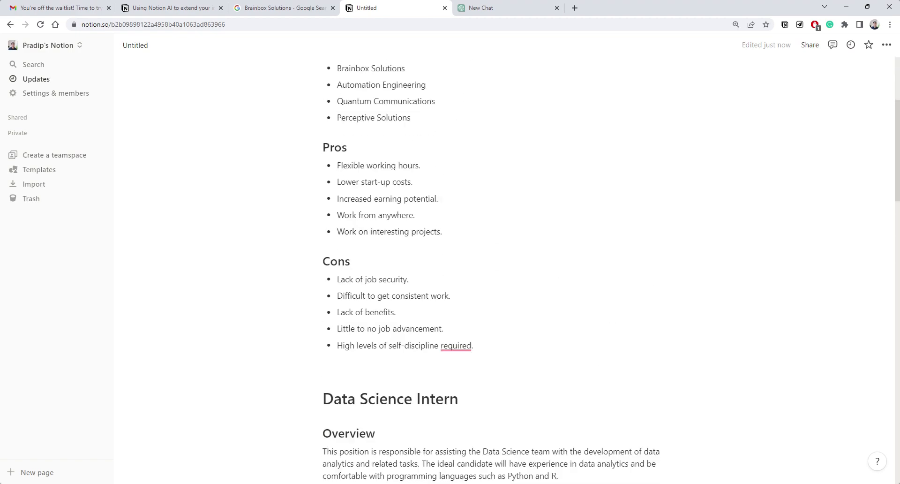
Step: Switch to ChatGPT and look back from the sales email to its list of AI-powered NLP microsaas ideas
{"action": "key", "text": "ctrl+Tab"}
{"action": "scroll", "coordinate": [519, 181], "scroll_direction": "down", "scroll_amount": 1}
{"action": "scroll", "coordinate": [519, 182], "scroll_direction": "up", "scroll_amount": 15}
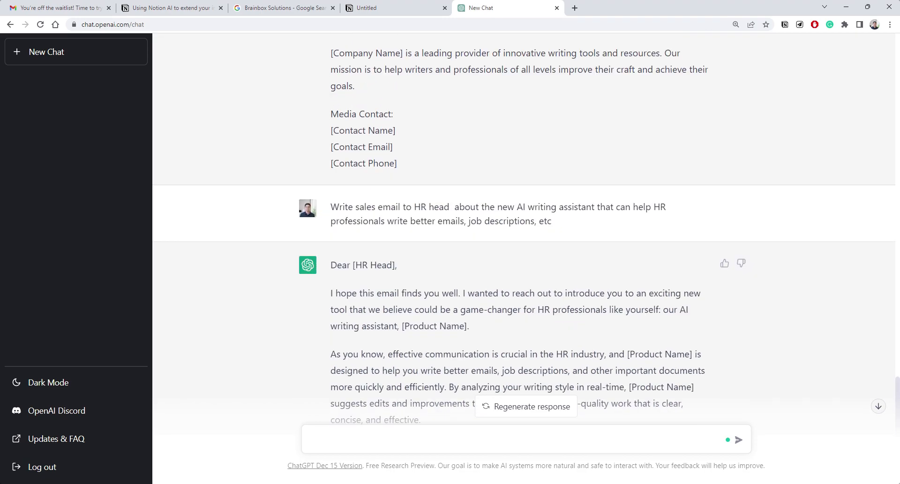
{"action": "scroll", "coordinate": [469, 179], "scroll_direction": "up", "scroll_amount": 5}
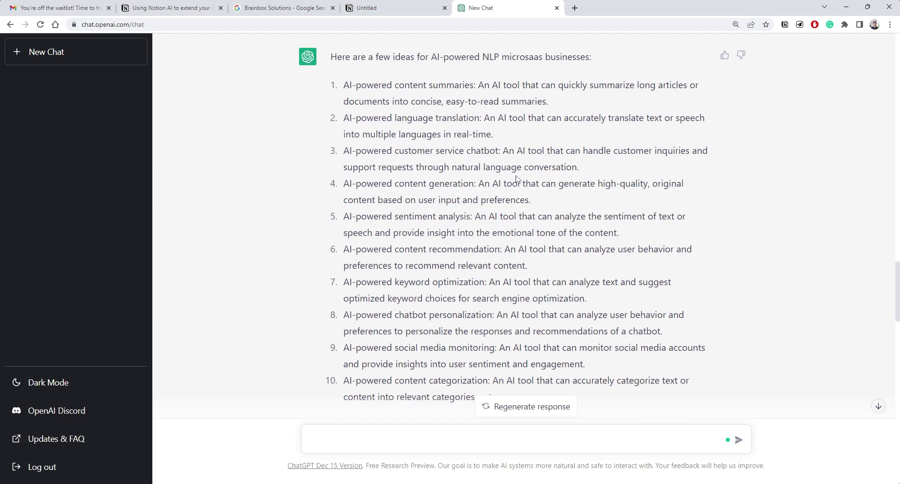
Step: Open the jasper.ai website in a new browser tab
{"action": "left_click", "coordinate": [575, 8]}
{"action": "type", "text": "jasper"}
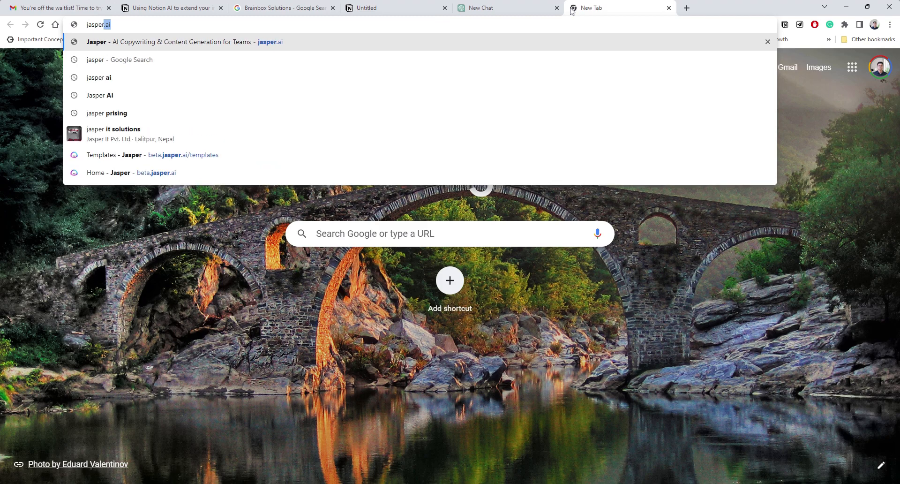
{"action": "key", "text": "Return"}
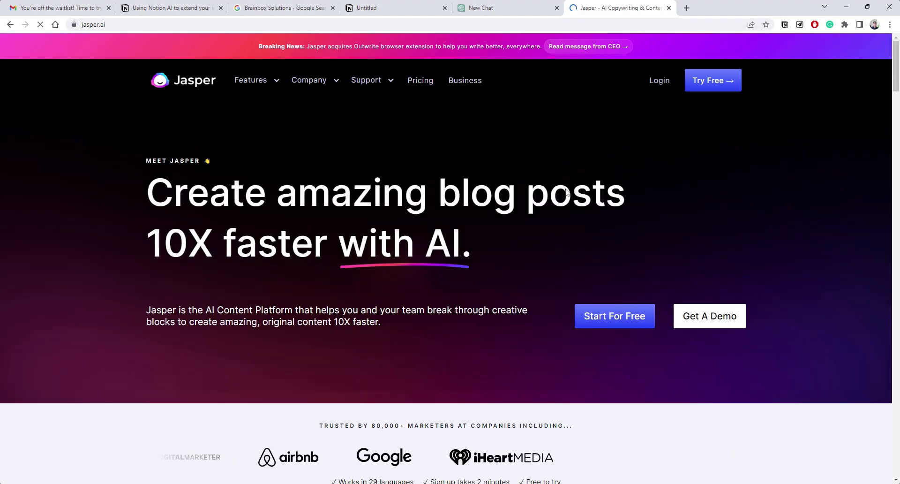
Step: Open the OpenAI API Playground at beta.openai.com/playground in another new browser tab
{"action": "left_click", "coordinate": [687, 8]}
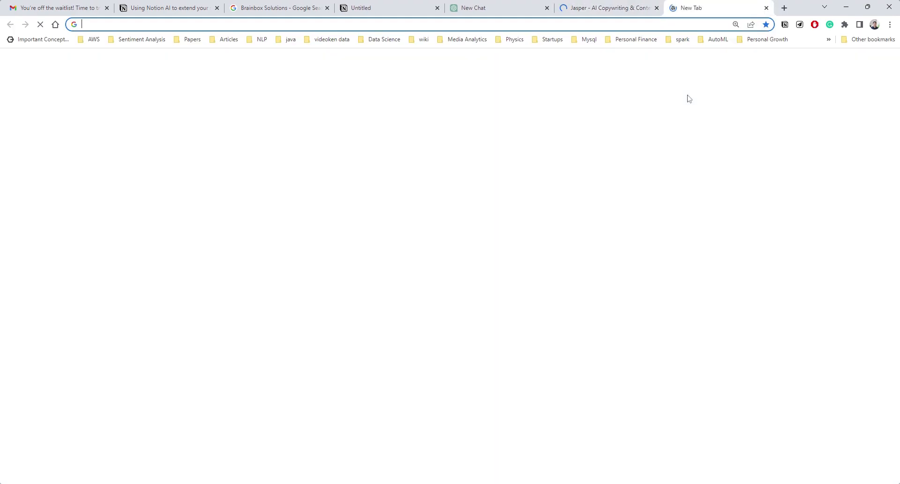
{"action": "type", "text": "playground.helloforefront.com"}
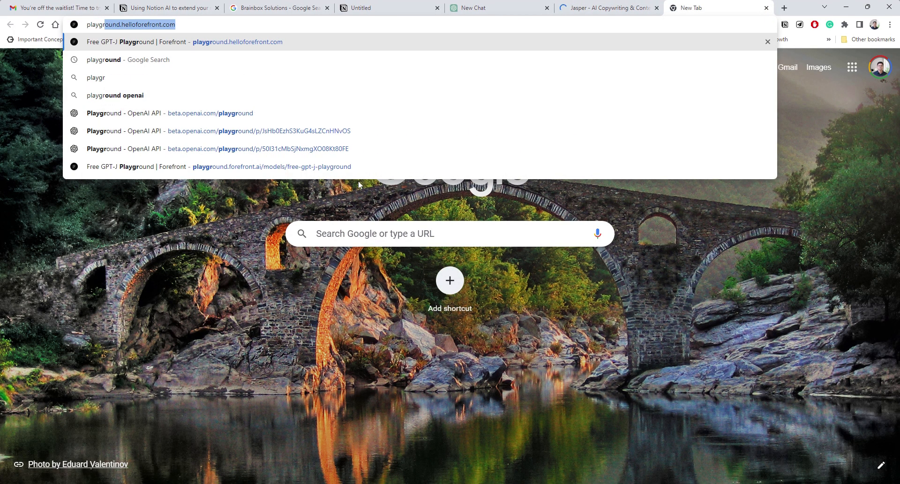
{"action": "left_click", "coordinate": [258, 117]}
Step: Log in to the Jasper and OpenAI Playground sites
{"action": "left_click", "coordinate": [604, 8]}
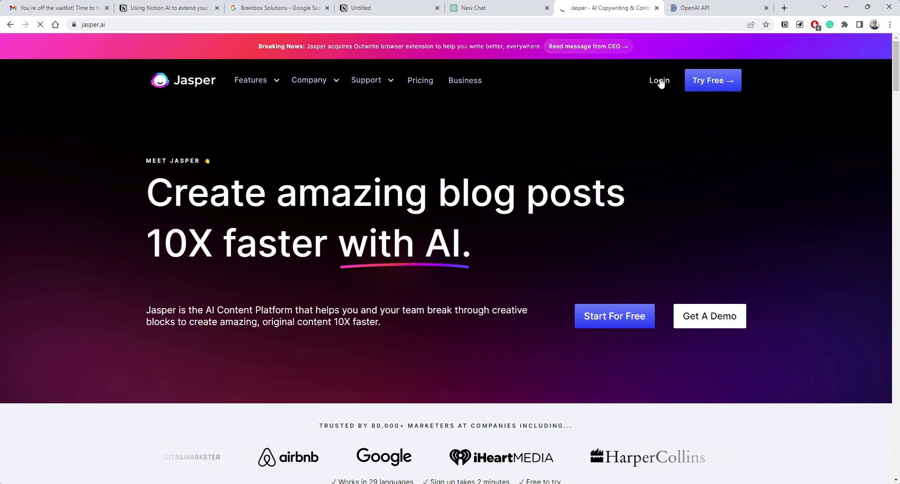
{"action": "left_click", "coordinate": [701, 4]}
{"action": "left_click", "coordinate": [595, 6]}
{"action": "left_click", "coordinate": [707, 5]}
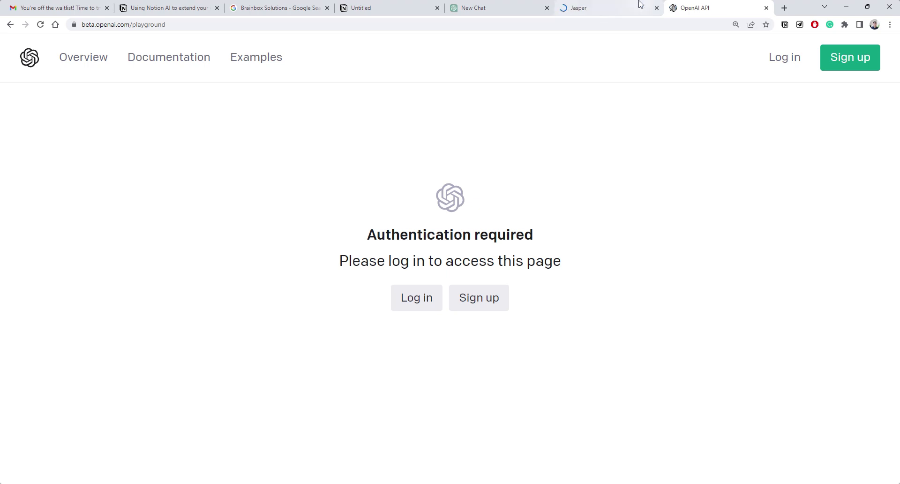
{"action": "left_click", "coordinate": [416, 300]}
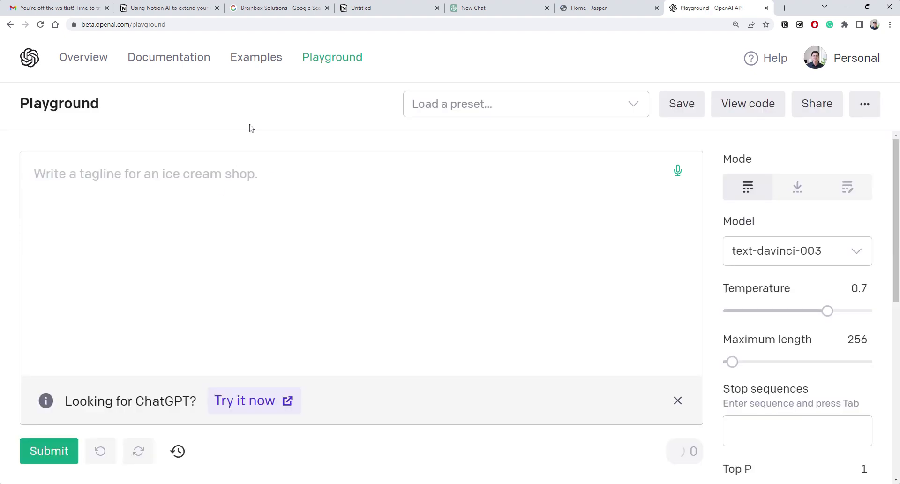
Step: Switch to Jasper, open its template gallery and browse the available copywriting templates
{"action": "left_click", "coordinate": [603, 6]}
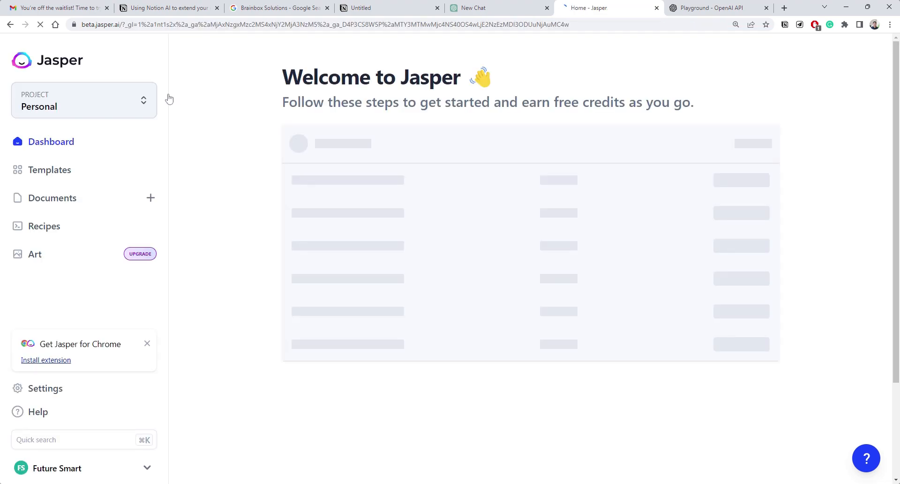
{"action": "left_click", "coordinate": [62, 171]}
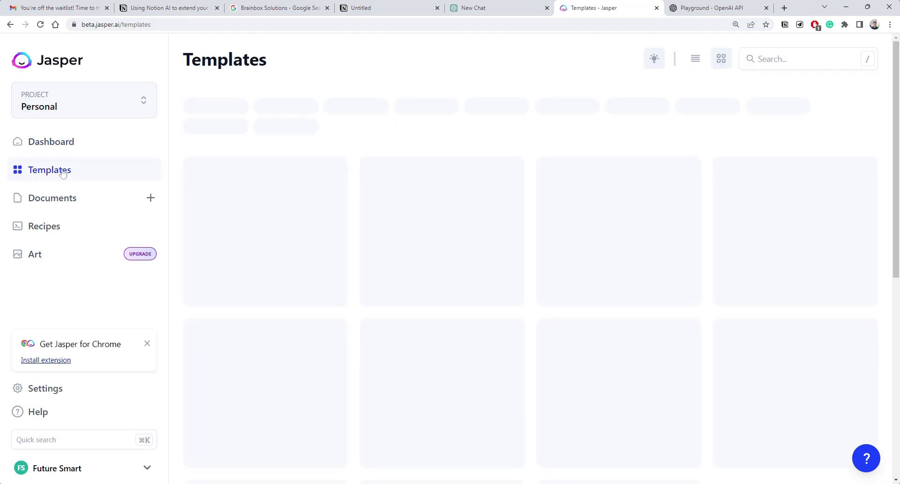
{"action": "scroll", "coordinate": [840, 225], "scroll_direction": "down", "scroll_amount": 10}
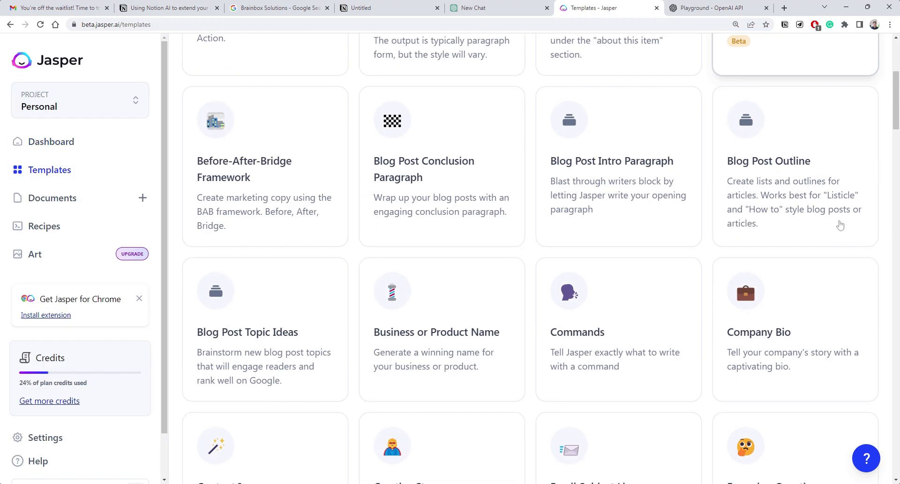
{"action": "scroll", "coordinate": [840, 225], "scroll_direction": "down", "scroll_amount": 8}
{"action": "scroll", "coordinate": [595, 283], "scroll_direction": "up", "scroll_amount": 20}
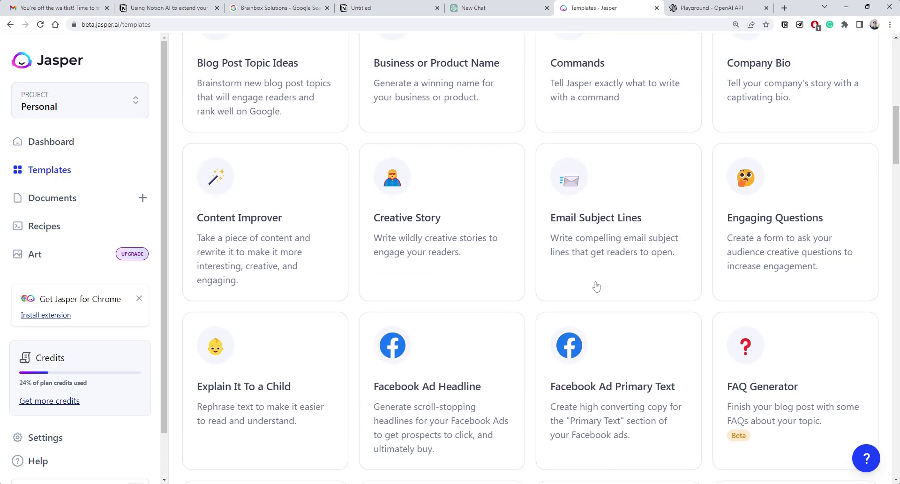
Step: View the OpenAI Playground, then return to the Notion page and review its job description, pros and cons, and startup names
{"action": "left_click", "coordinate": [728, 9]}
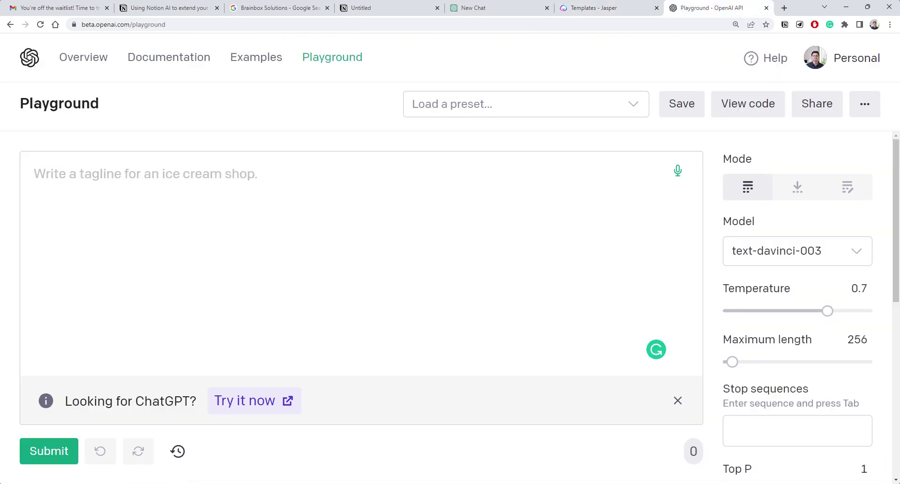
{"action": "left_click", "coordinate": [474, 11]}
{"action": "left_click", "coordinate": [355, 6]}
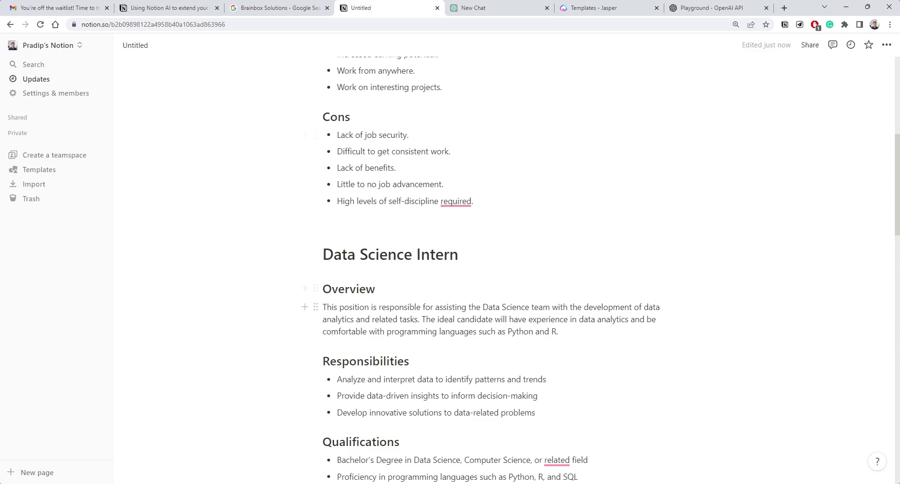
{"action": "scroll", "coordinate": [305, 253], "scroll_direction": "up", "scroll_amount": 10}
{"action": "scroll", "coordinate": [504, 263], "scroll_direction": "down", "scroll_amount": 8}
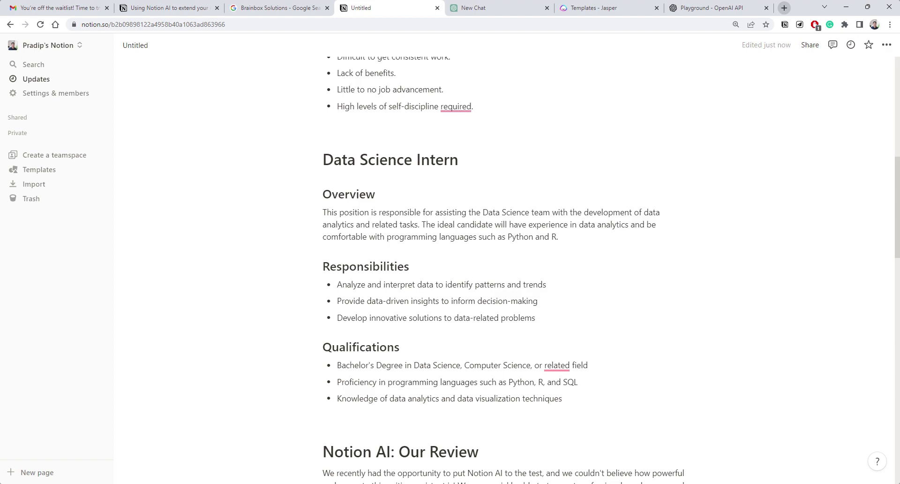
{"action": "scroll", "coordinate": [520, 215], "scroll_direction": "up", "scroll_amount": 9}
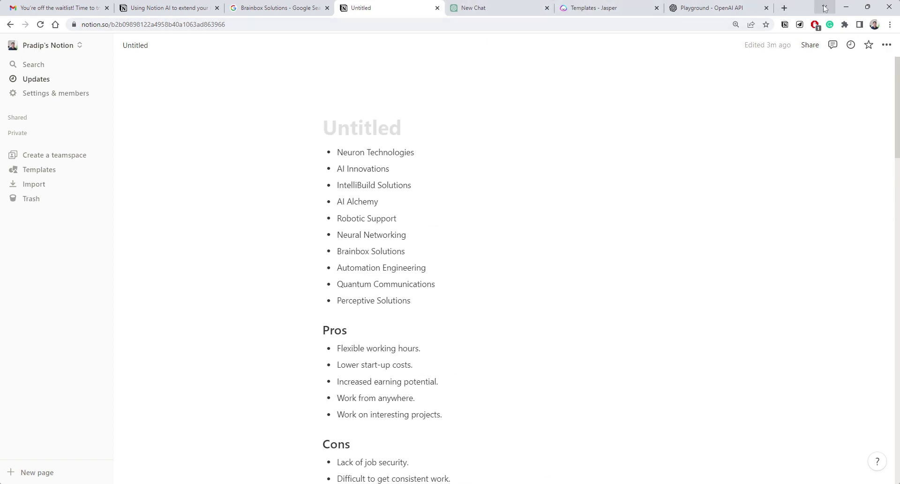
Step: Open YouTube in a new browser tab
{"action": "left_click", "coordinate": [717, 8]}
{"action": "left_click", "coordinate": [783, 7]}
{"action": "type", "text": "you"}
{"action": "key", "text": "Return"}
{"action": "left_click", "coordinate": [615, 6]}
{"action": "left_click", "coordinate": [731, 7]}
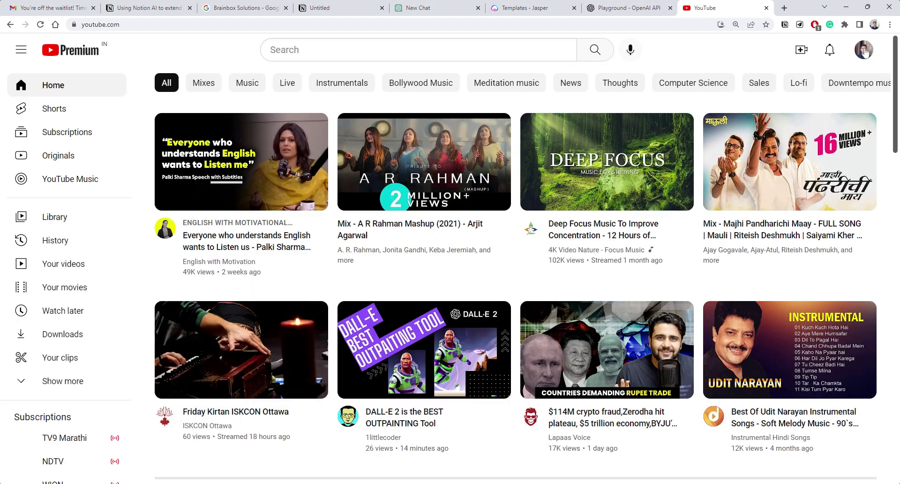
Step: Open the account's own YouTube channel and browse the AI Demos videos among its Shorts
{"action": "left_click", "coordinate": [864, 50]}
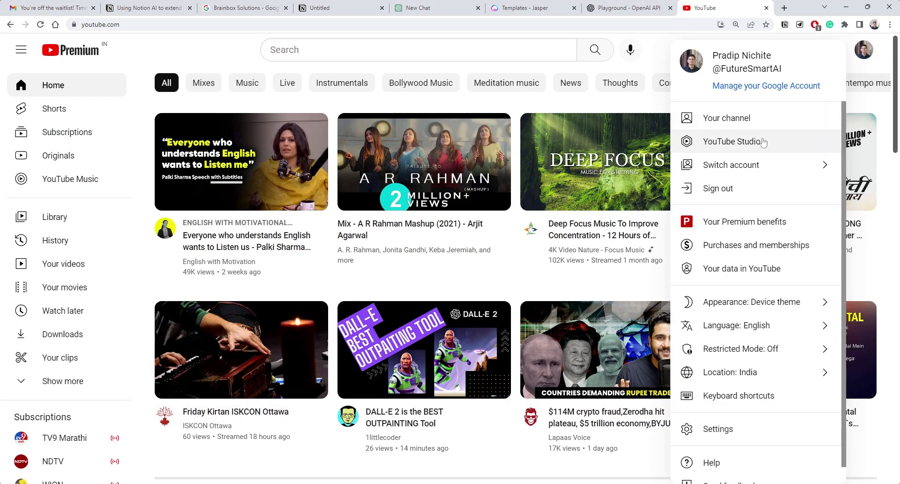
{"action": "left_click", "coordinate": [720, 122]}
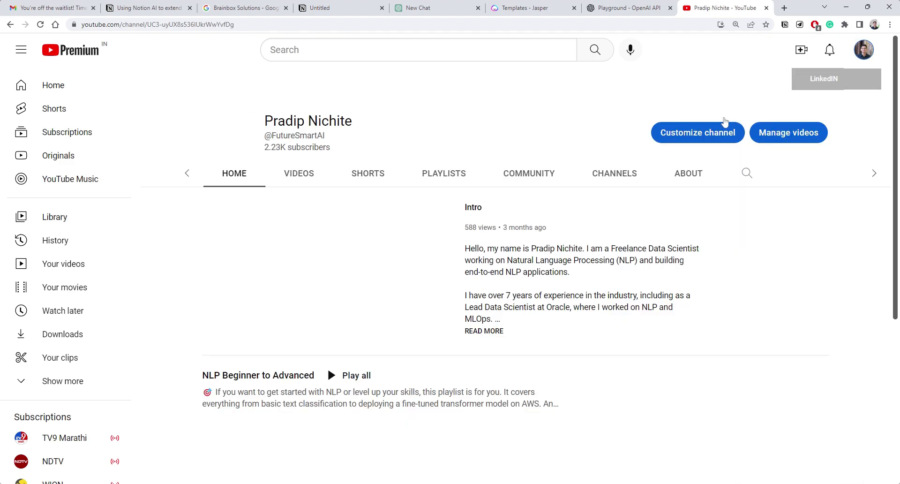
{"action": "left_click", "coordinate": [365, 142]}
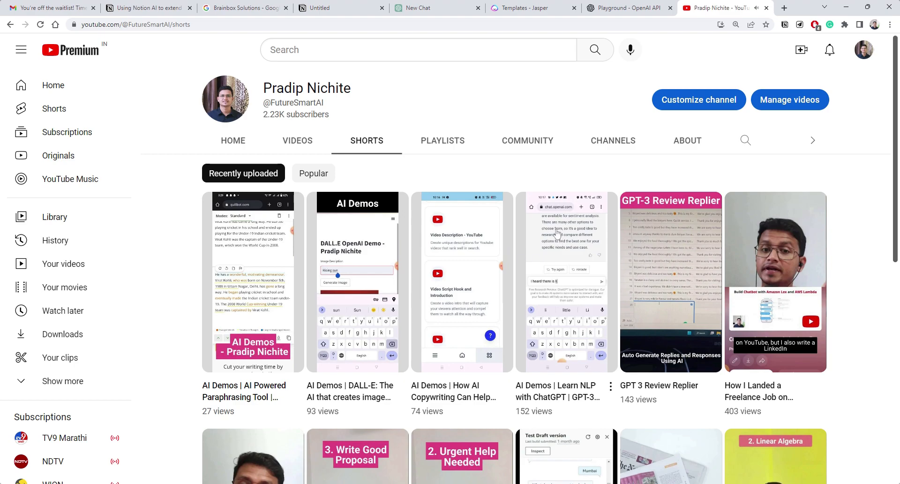
{"action": "scroll", "coordinate": [556, 299], "scroll_direction": "down", "scroll_amount": 2}
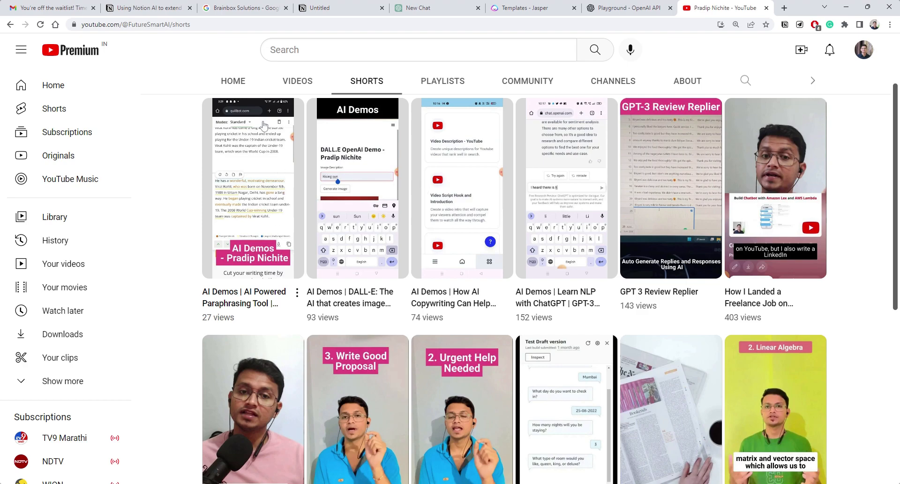
{"action": "scroll", "coordinate": [281, 207], "scroll_direction": "up", "scroll_amount": 2}
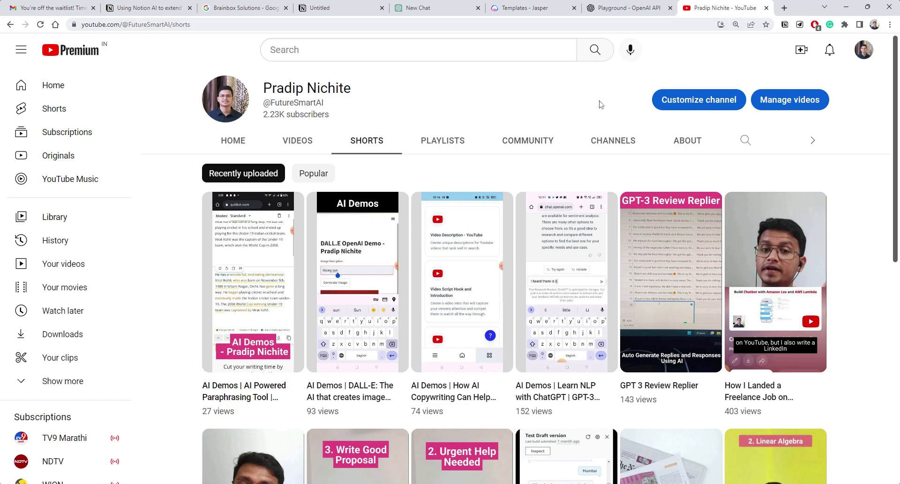
Step: Revisit Jasper's templates, then switch to the Notion AI guide and review its limitations and functions sections up to the title
{"action": "left_click", "coordinate": [617, 6]}
{"action": "left_click", "coordinate": [532, 7]}
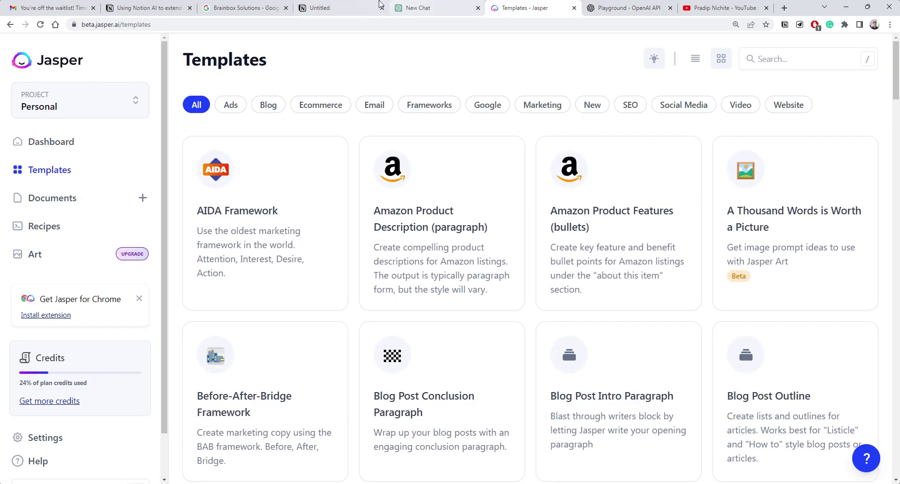
{"action": "left_click", "coordinate": [183, 6]}
{"action": "scroll", "coordinate": [422, 354], "scroll_direction": "up", "scroll_amount": 10}
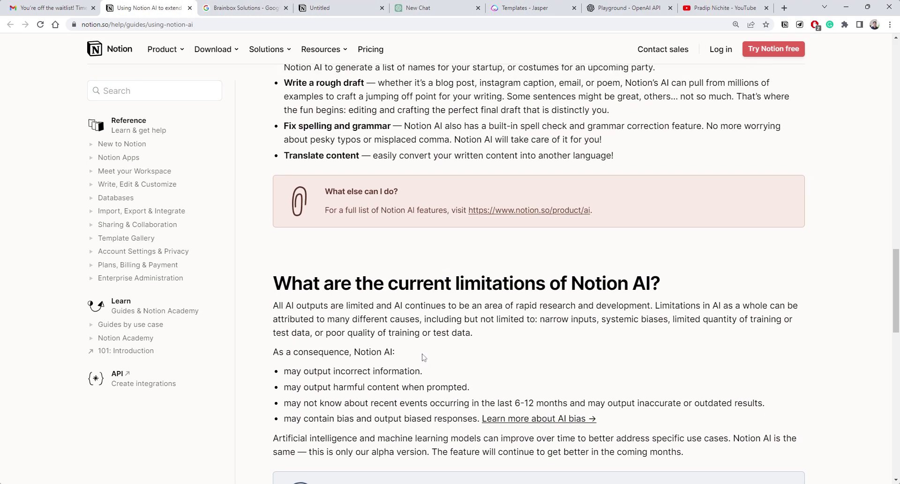
{"action": "scroll", "coordinate": [423, 358], "scroll_direction": "up", "scroll_amount": 6}
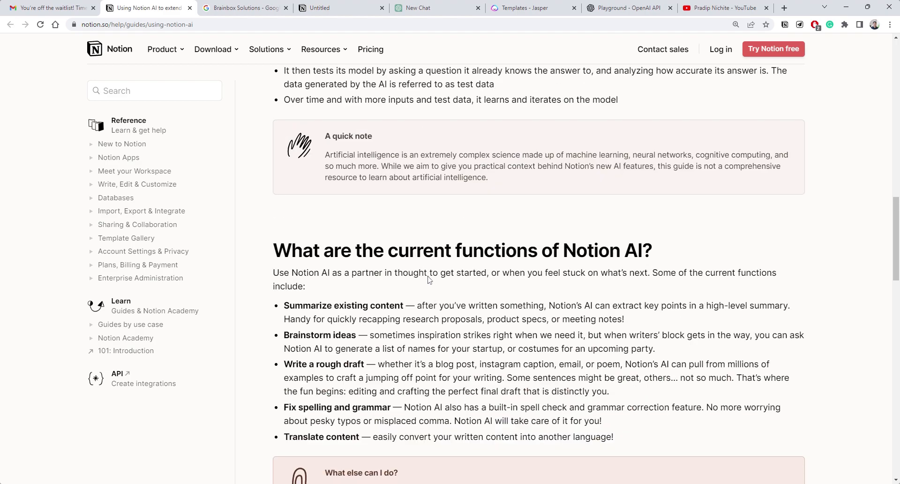
{"action": "scroll", "coordinate": [428, 279], "scroll_direction": "up", "scroll_amount": 12}
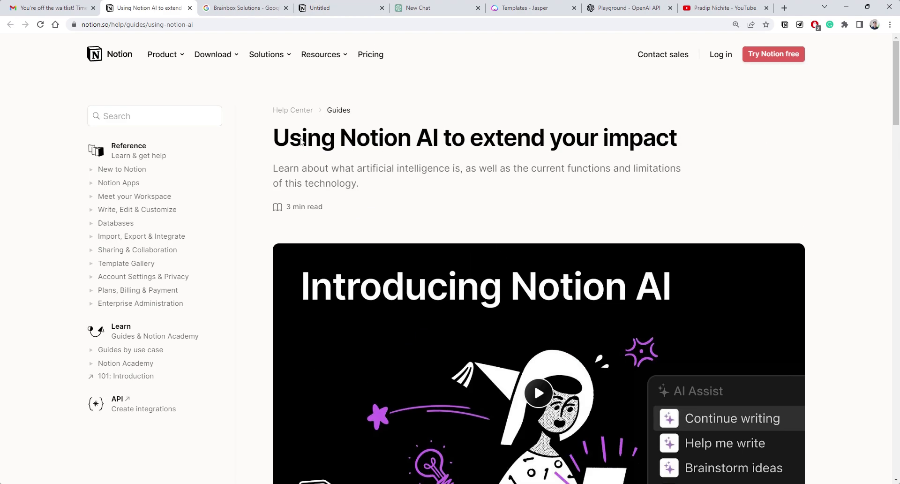
Step: Examine the Notion AI guide's title and go through the article to its closing usage restrictions and help links
{"action": "left_click_drag", "start_coordinate": [301, 142], "coordinate": [574, 146]}
{"action": "left_click", "coordinate": [675, 139]}
{"action": "left_click_drag", "start_coordinate": [881, 96], "coordinate": [863, 207]}
{"action": "left_click", "coordinate": [841, 187]}
{"action": "left_click_drag", "start_coordinate": [895, 72], "coordinate": [890, 389]}
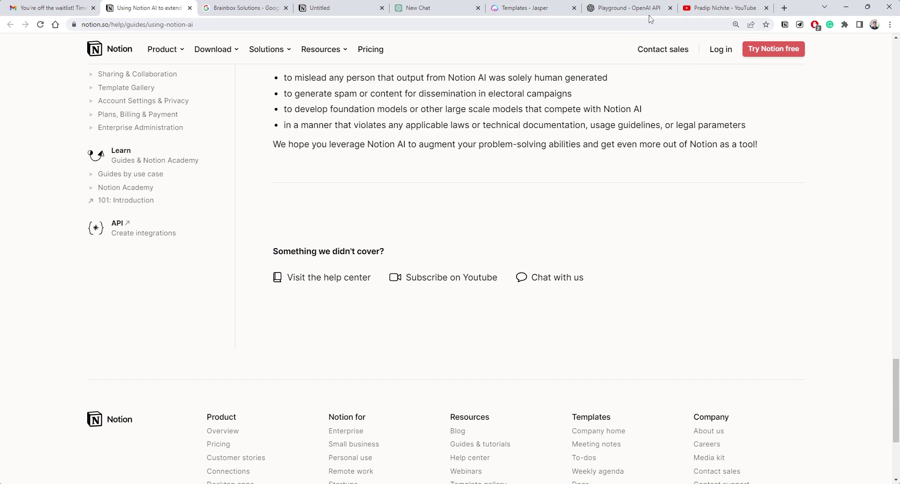
{"action": "left_click", "coordinate": [487, 482]}
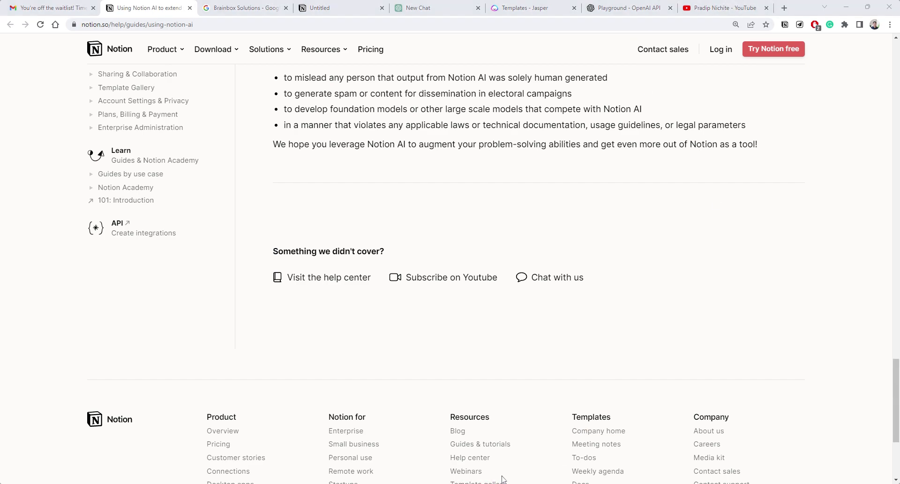